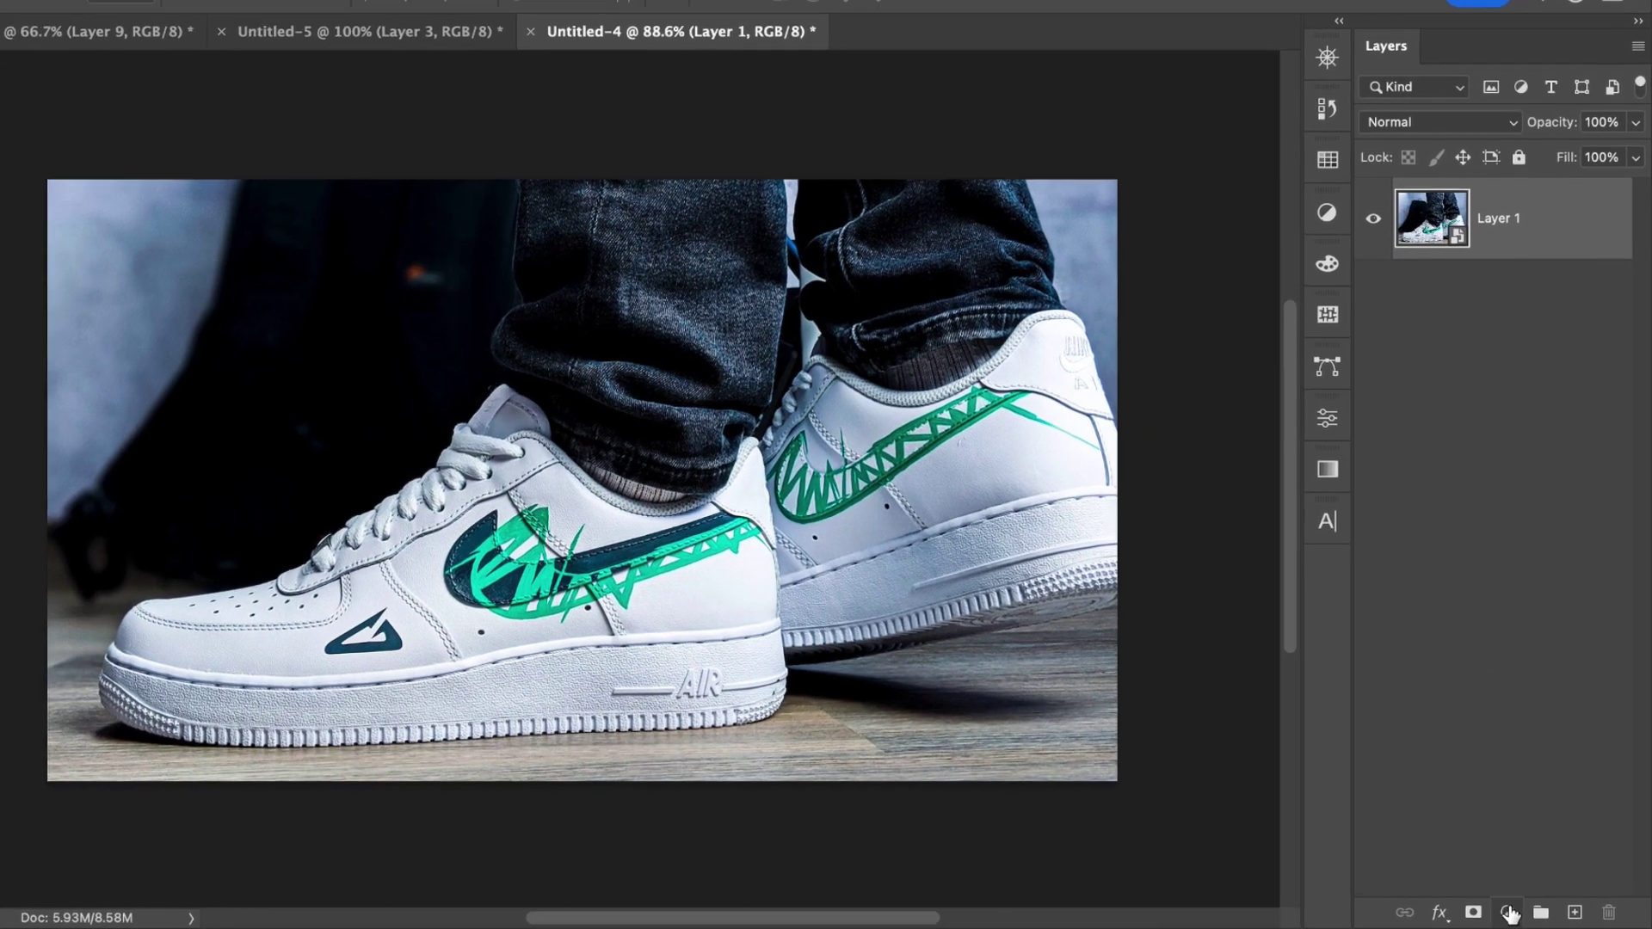
# Step: Add a Color Lookup adjustment layer above the shoe photo using the NightFromDay.CUBE 3D LUT
pyautogui.click(1520, 914)
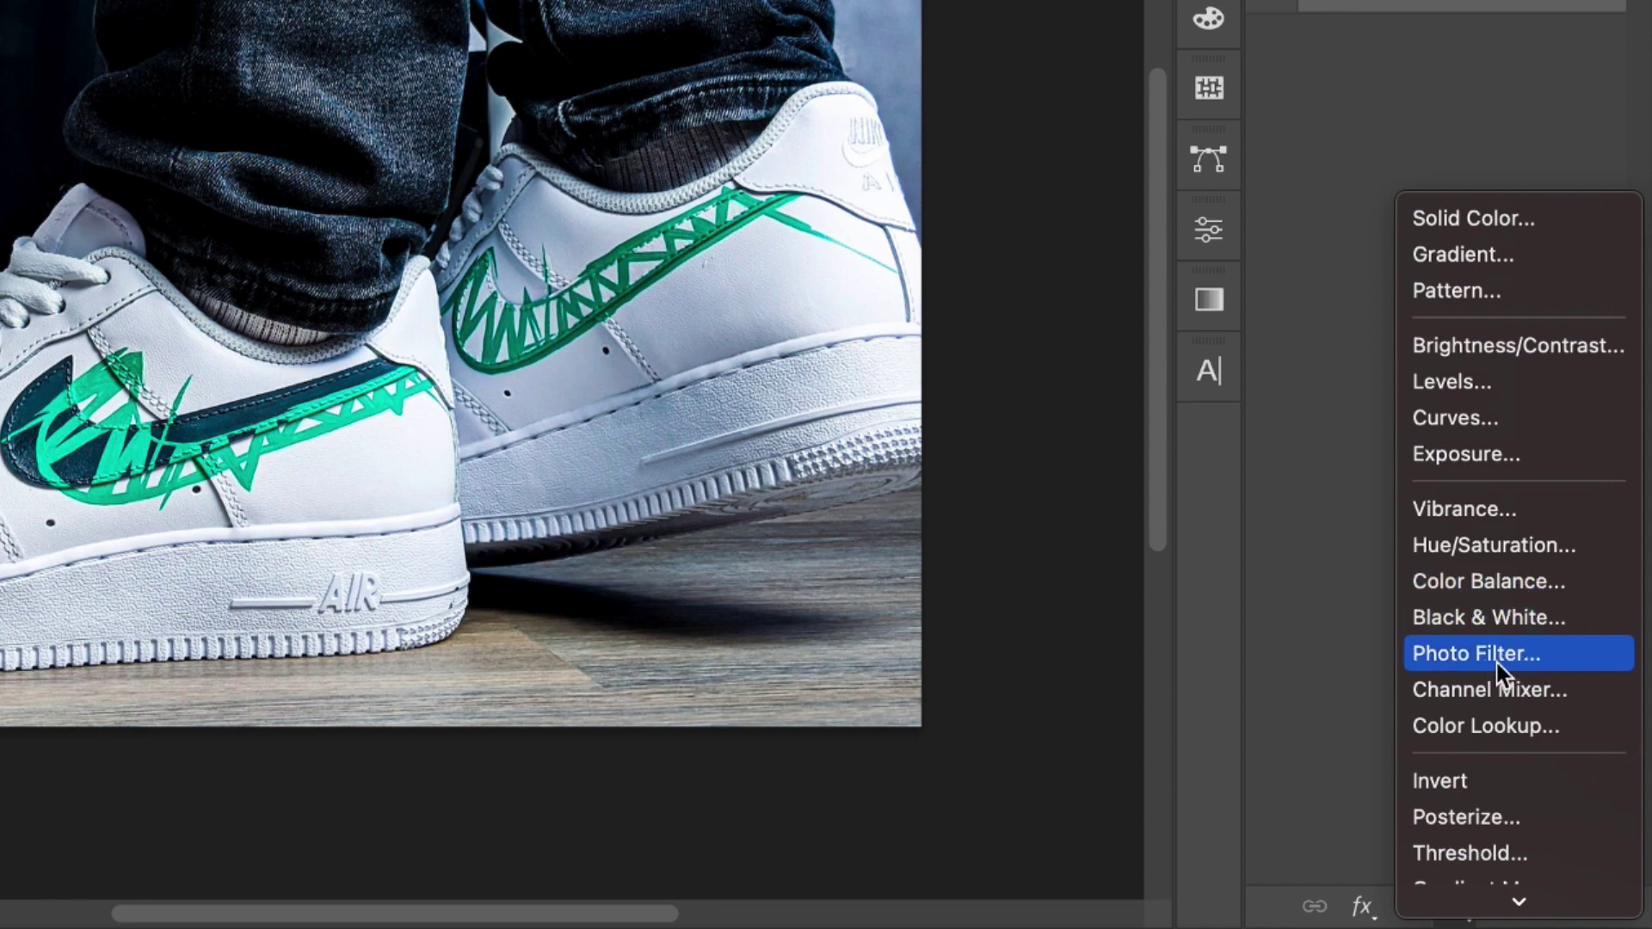
pyautogui.click(1479, 729)
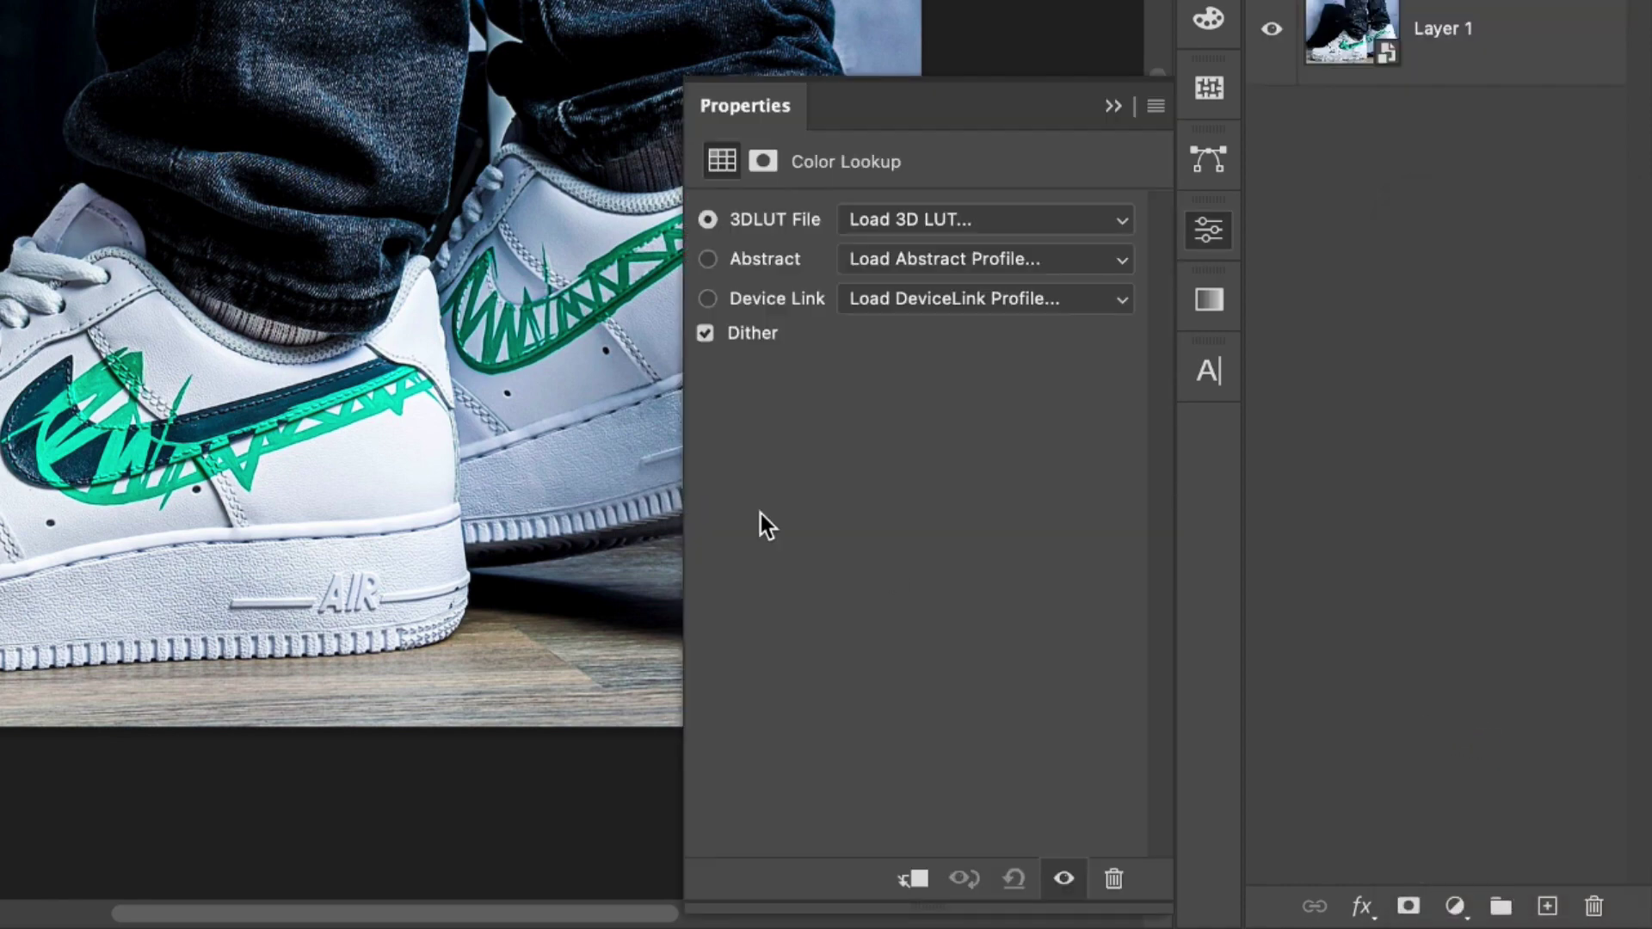
pyautogui.click(958, 220)
pyautogui.scroll(-4, 972, 506)
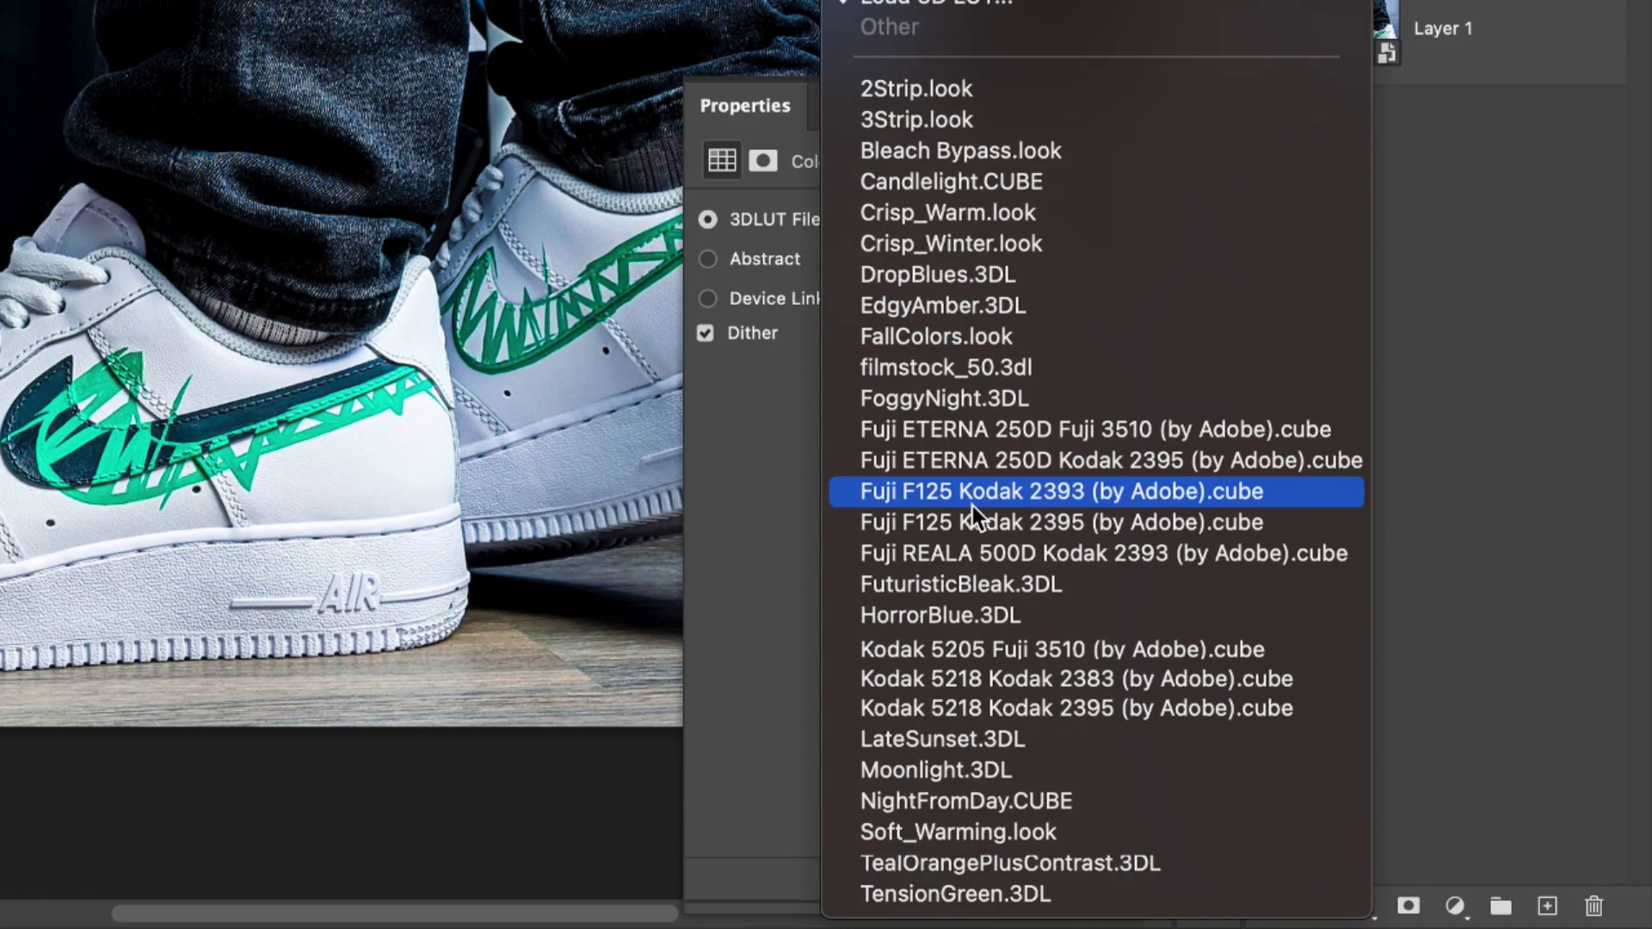
pyautogui.click(968, 801)
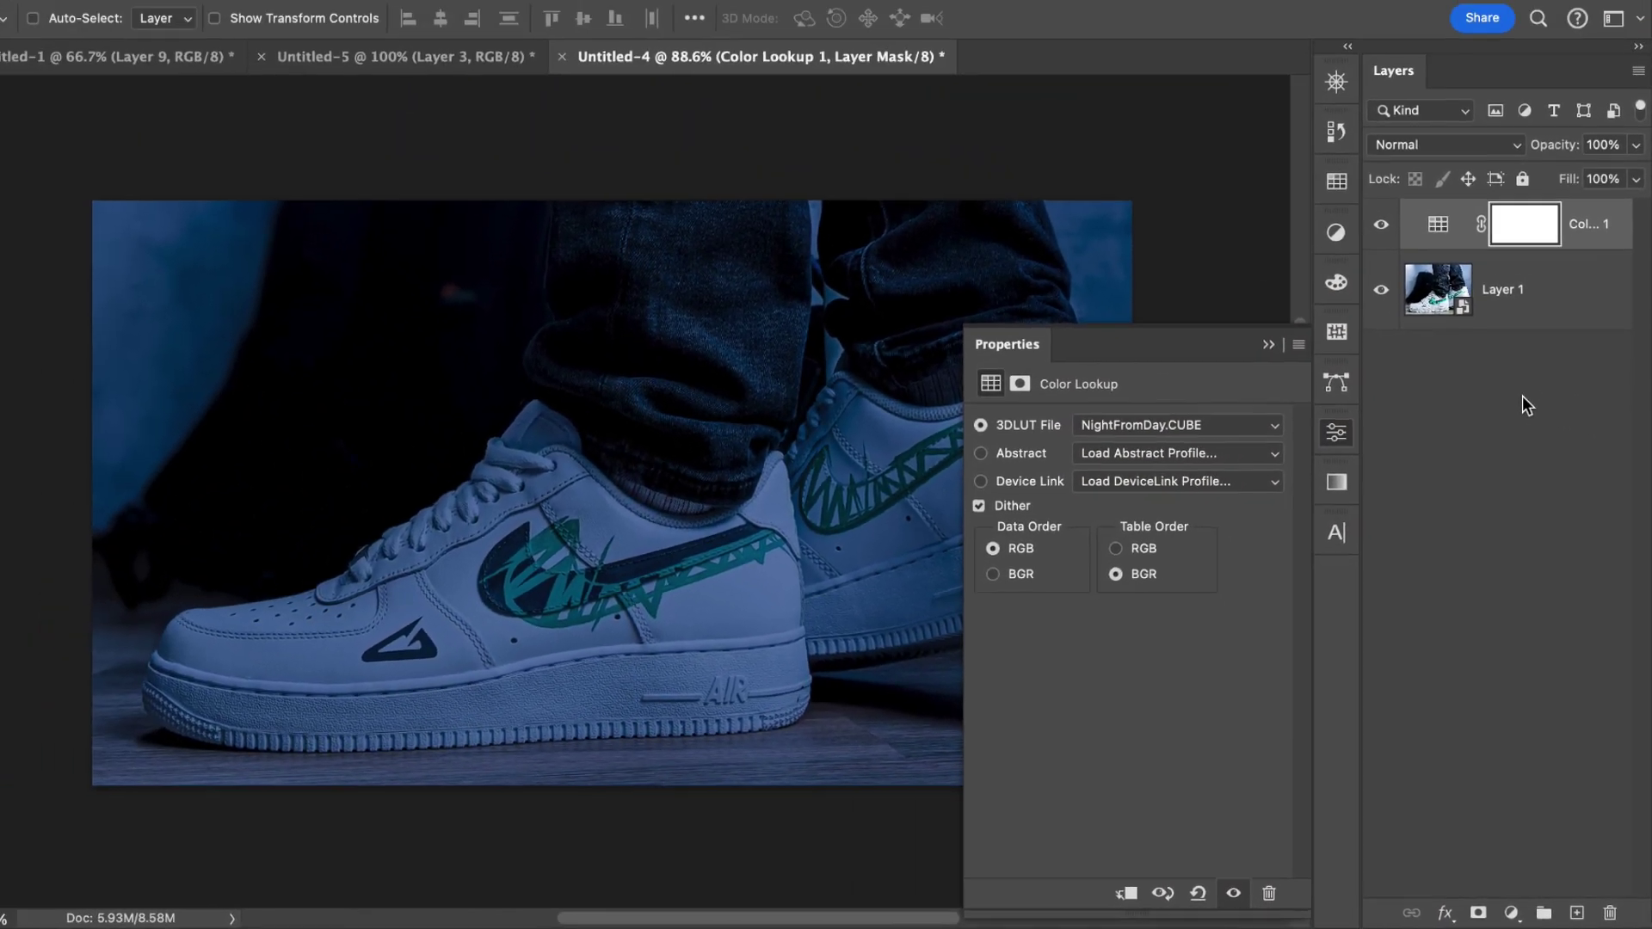
pyautogui.click(1521, 396)
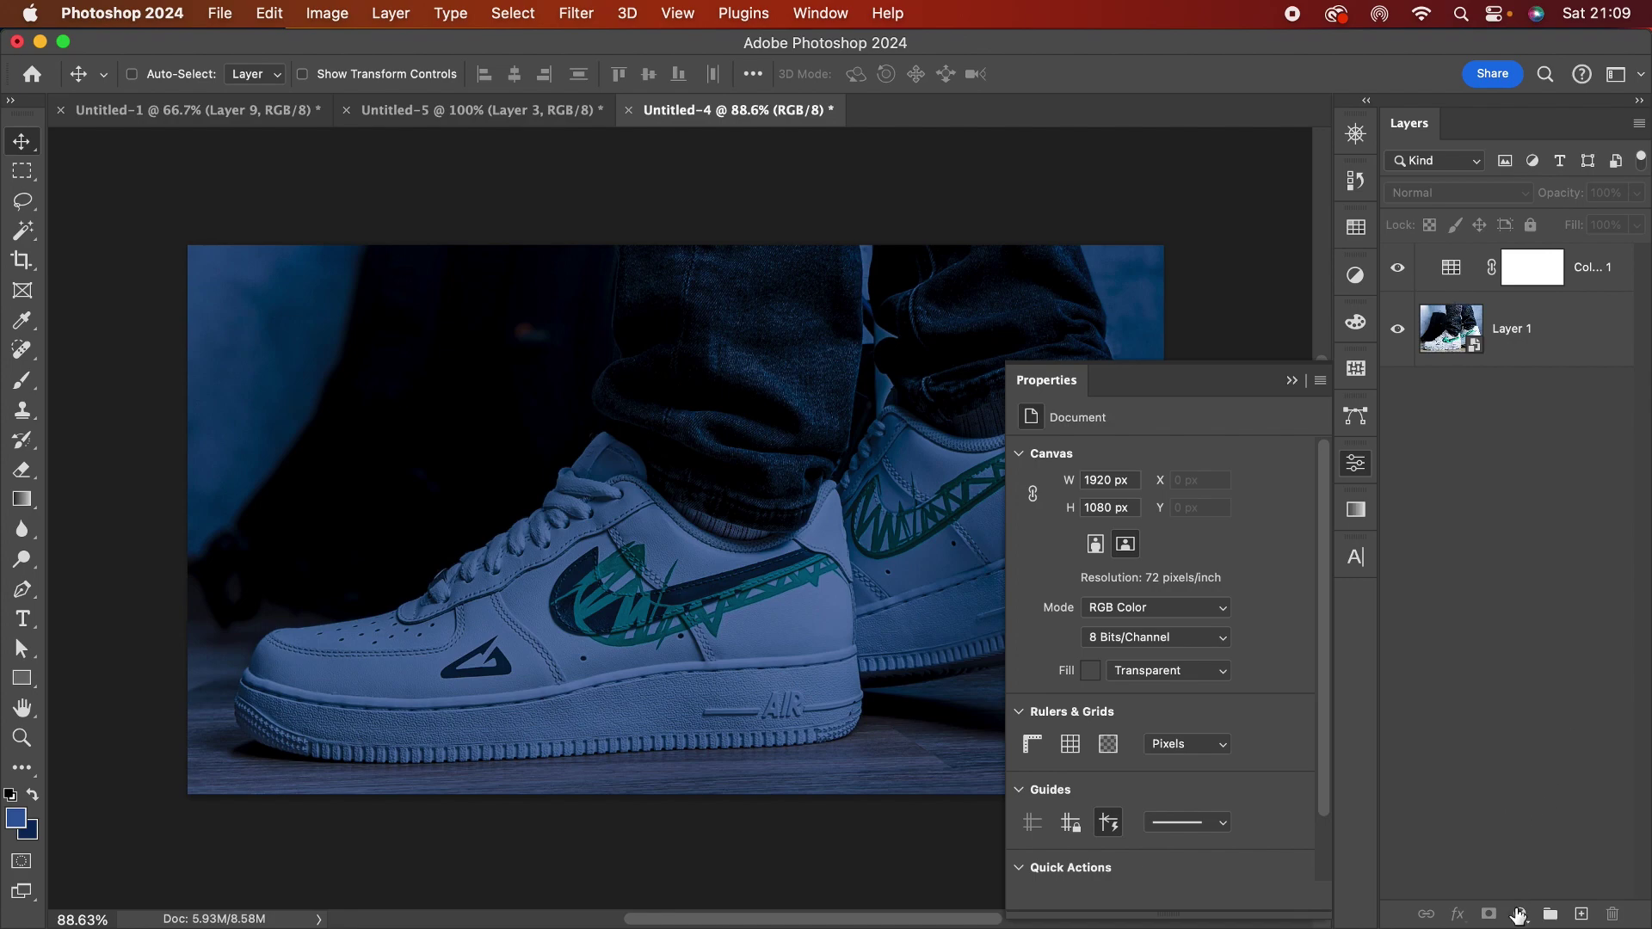
# Step: Add a Levels adjustment layer with the shadow input at 38 and the midtone at 1.07
pyautogui.click(1519, 914)
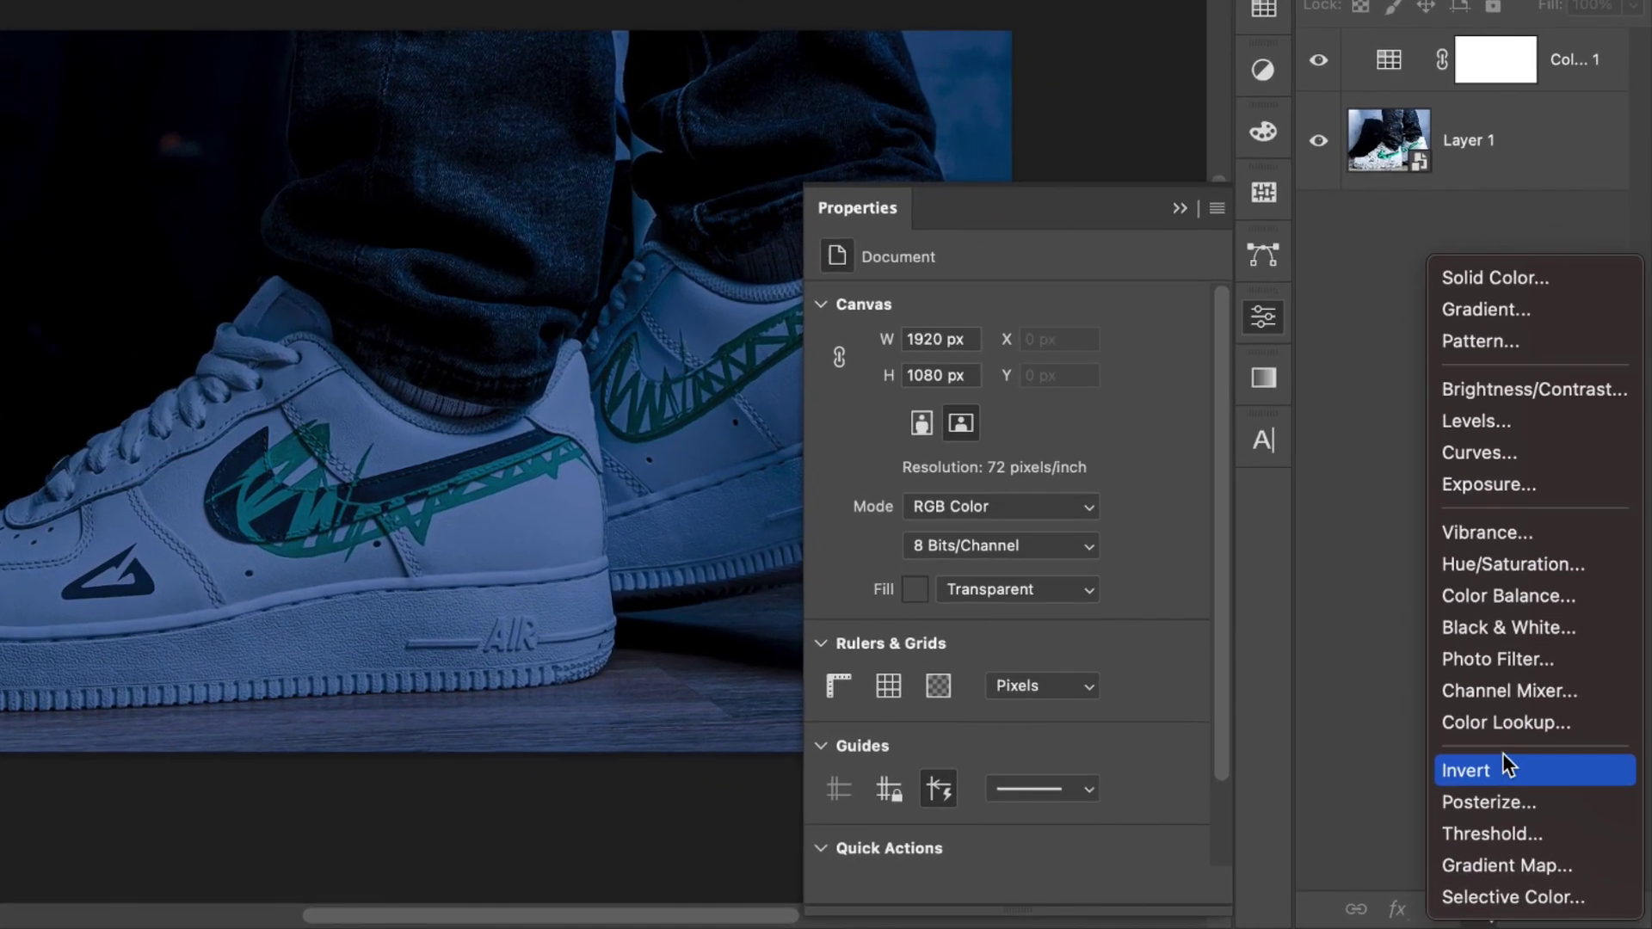
pyautogui.click(1519, 421)
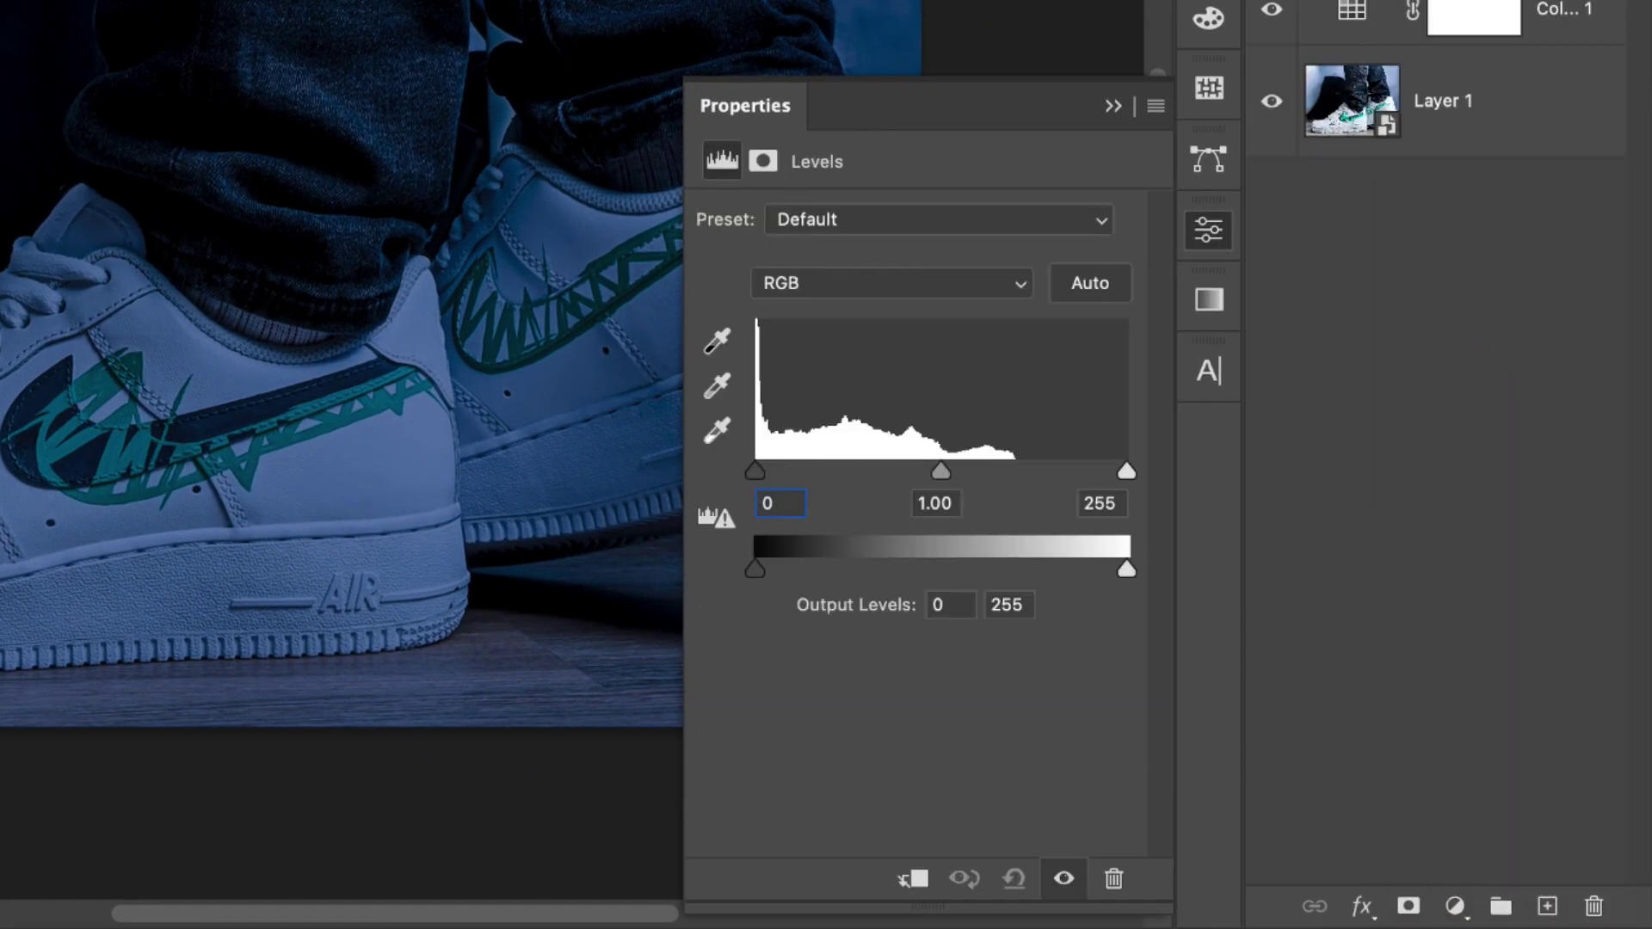
pyautogui.moveTo(763, 468); pyautogui.dragTo(810, 467)
pyautogui.moveTo(959, 472); pyautogui.dragTo(962, 472)
pyautogui.click(811, 474)
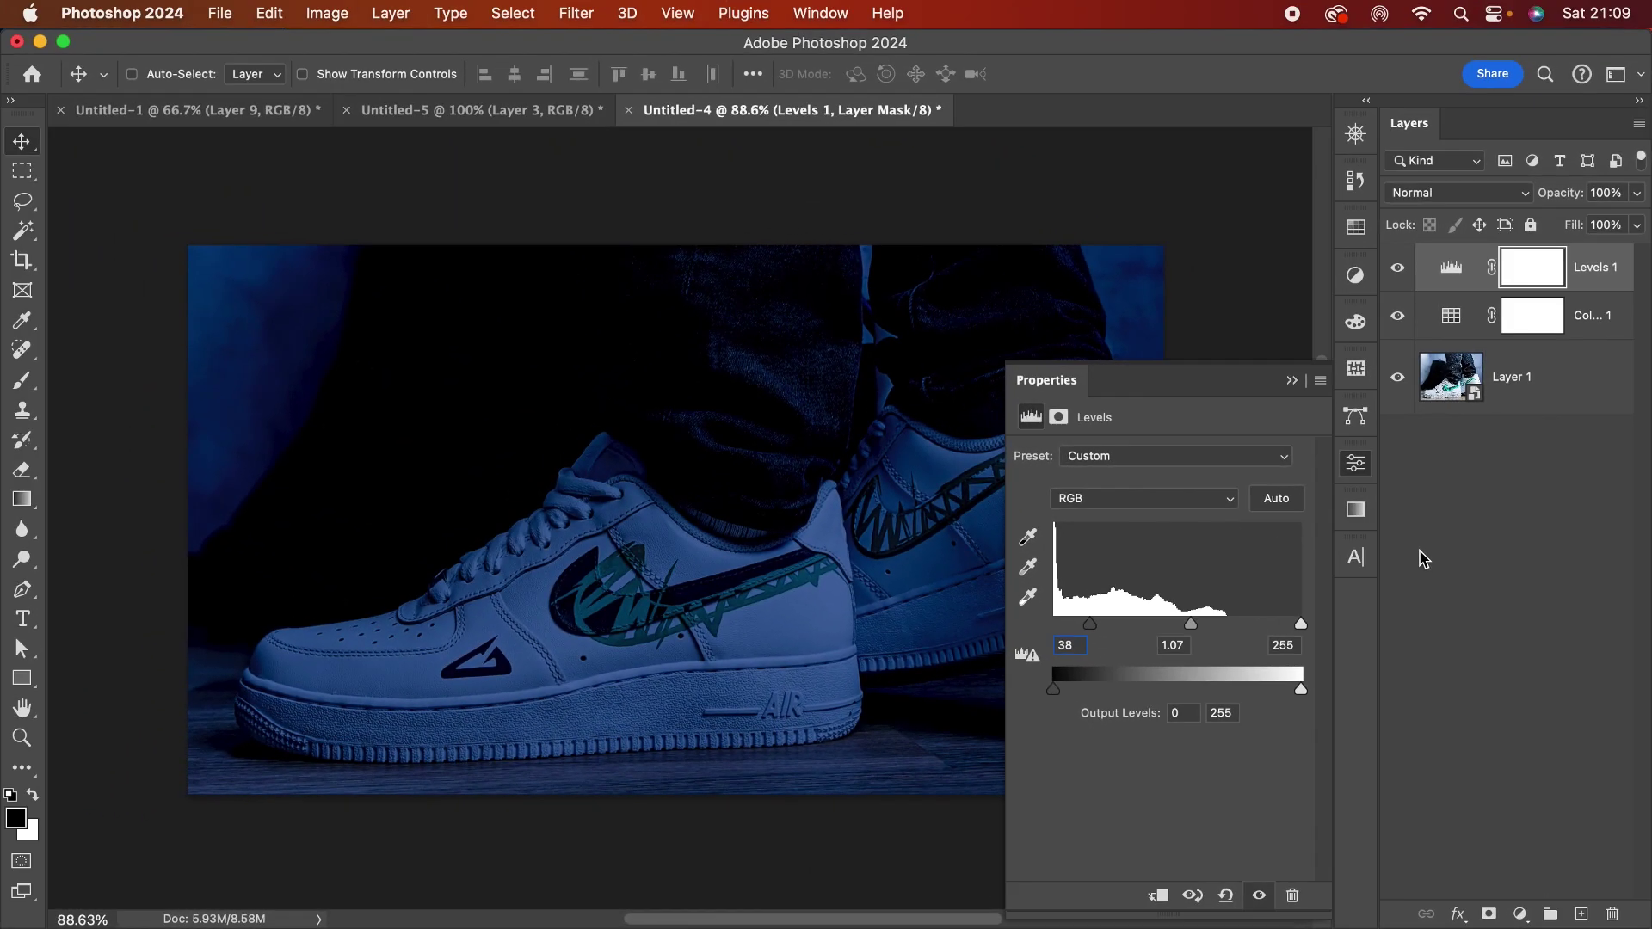
pyautogui.click(1362, 482)
pyautogui.click(1292, 381)
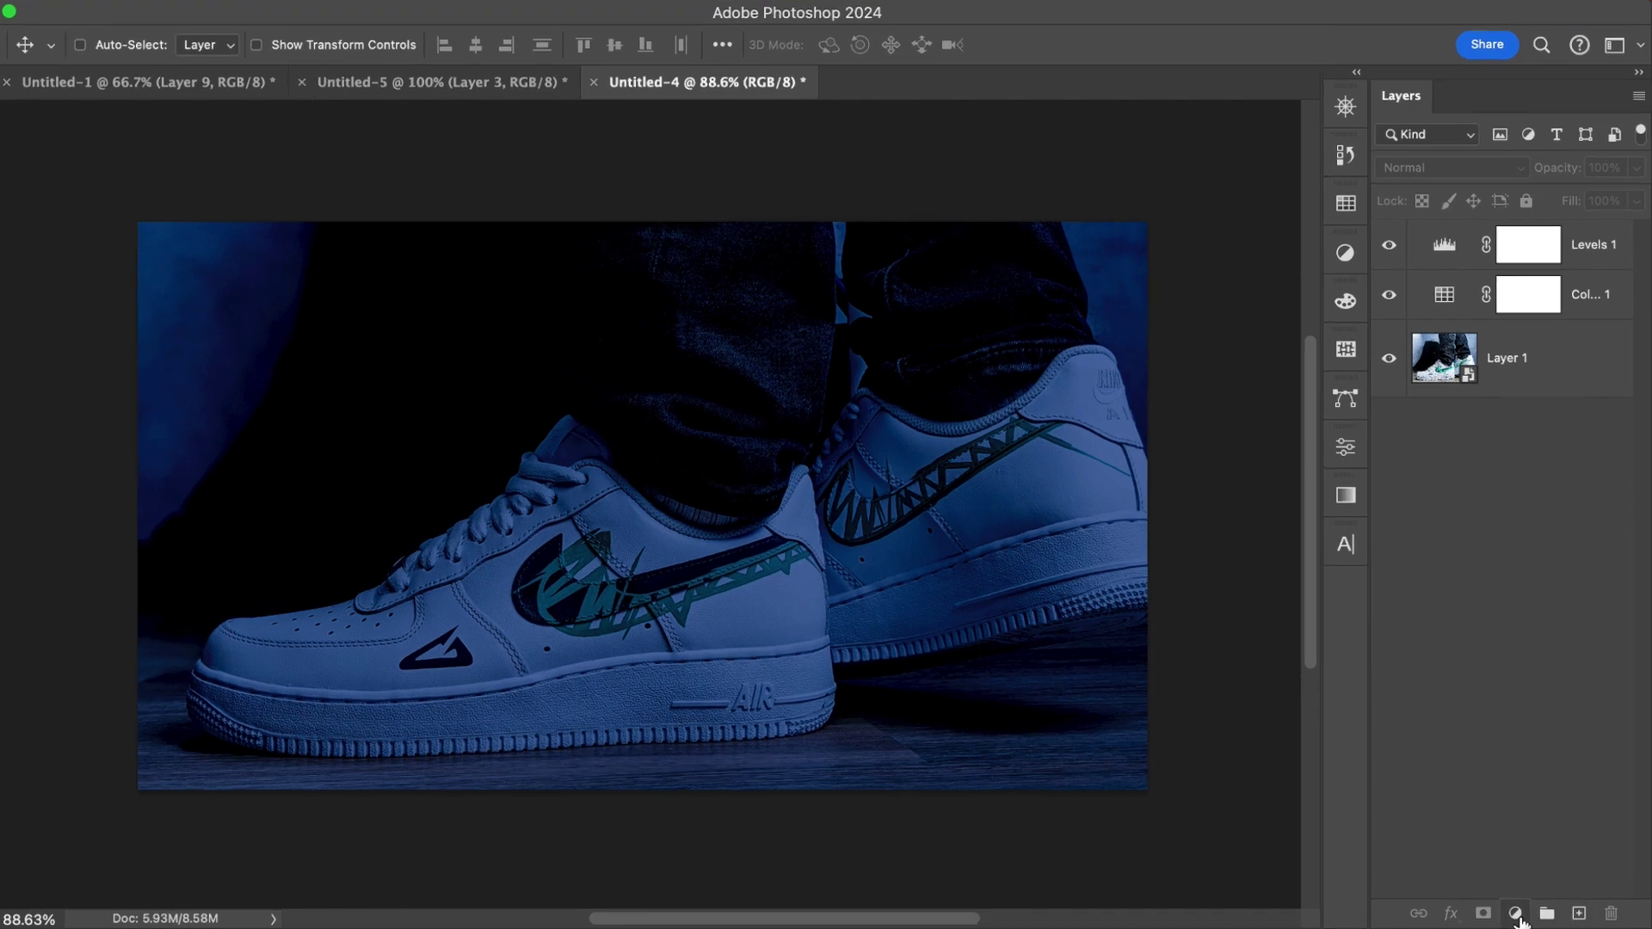
# Step: Add a Hue/Saturation adjustment layer with Lightness lowered to -74
pyautogui.click(1520, 914)
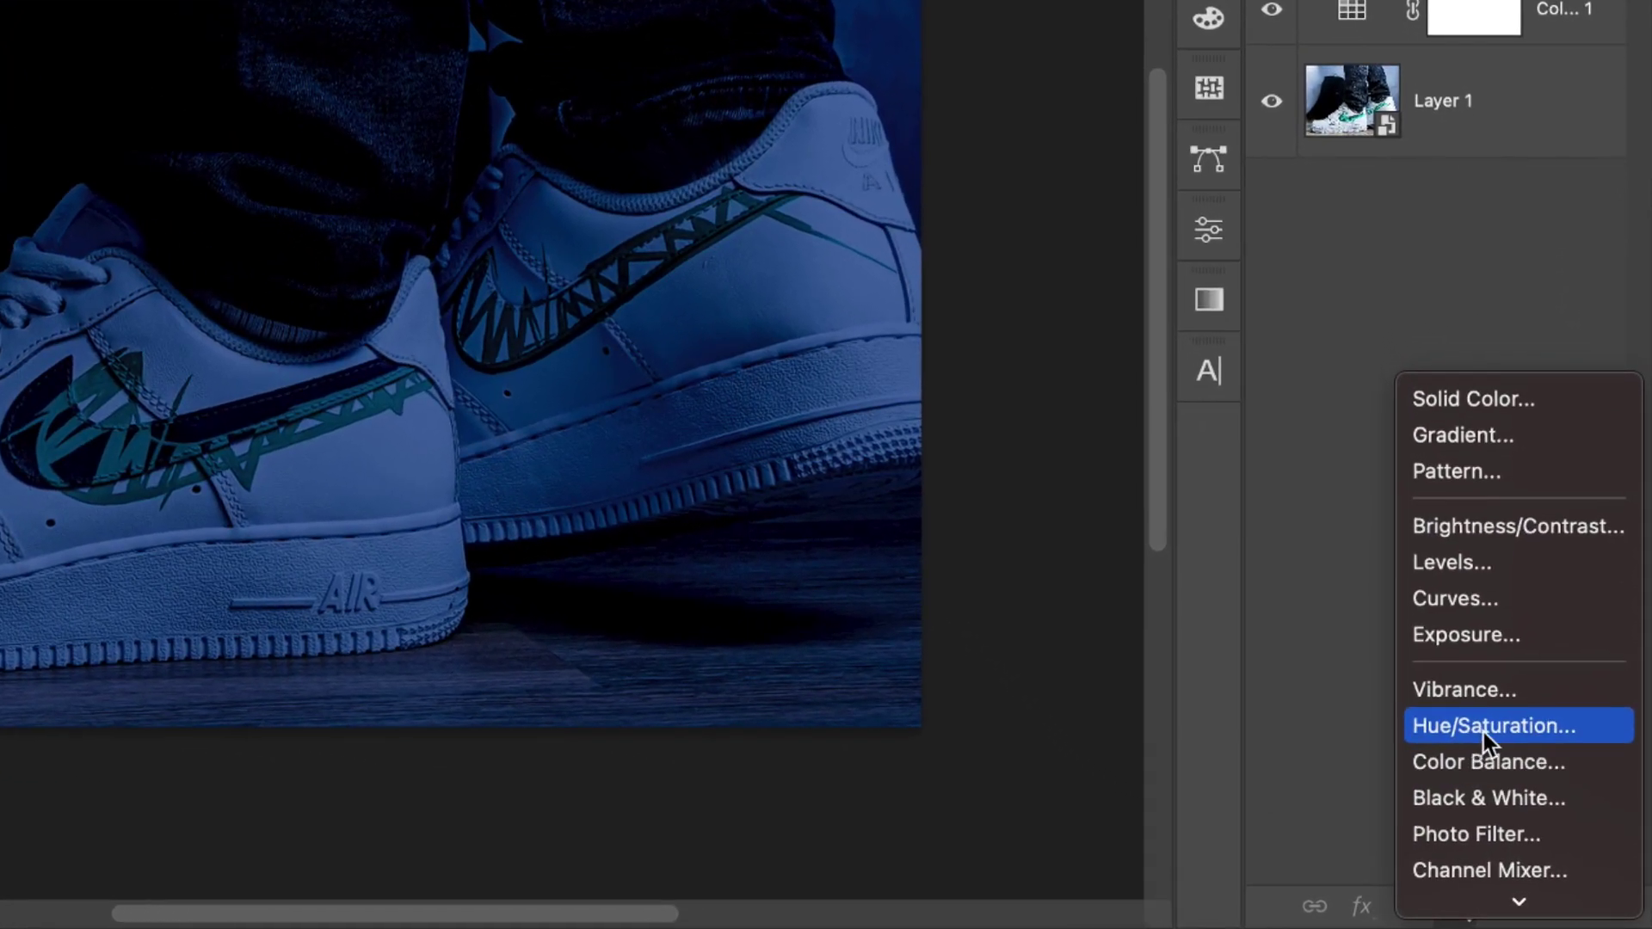
pyautogui.click(1483, 732)
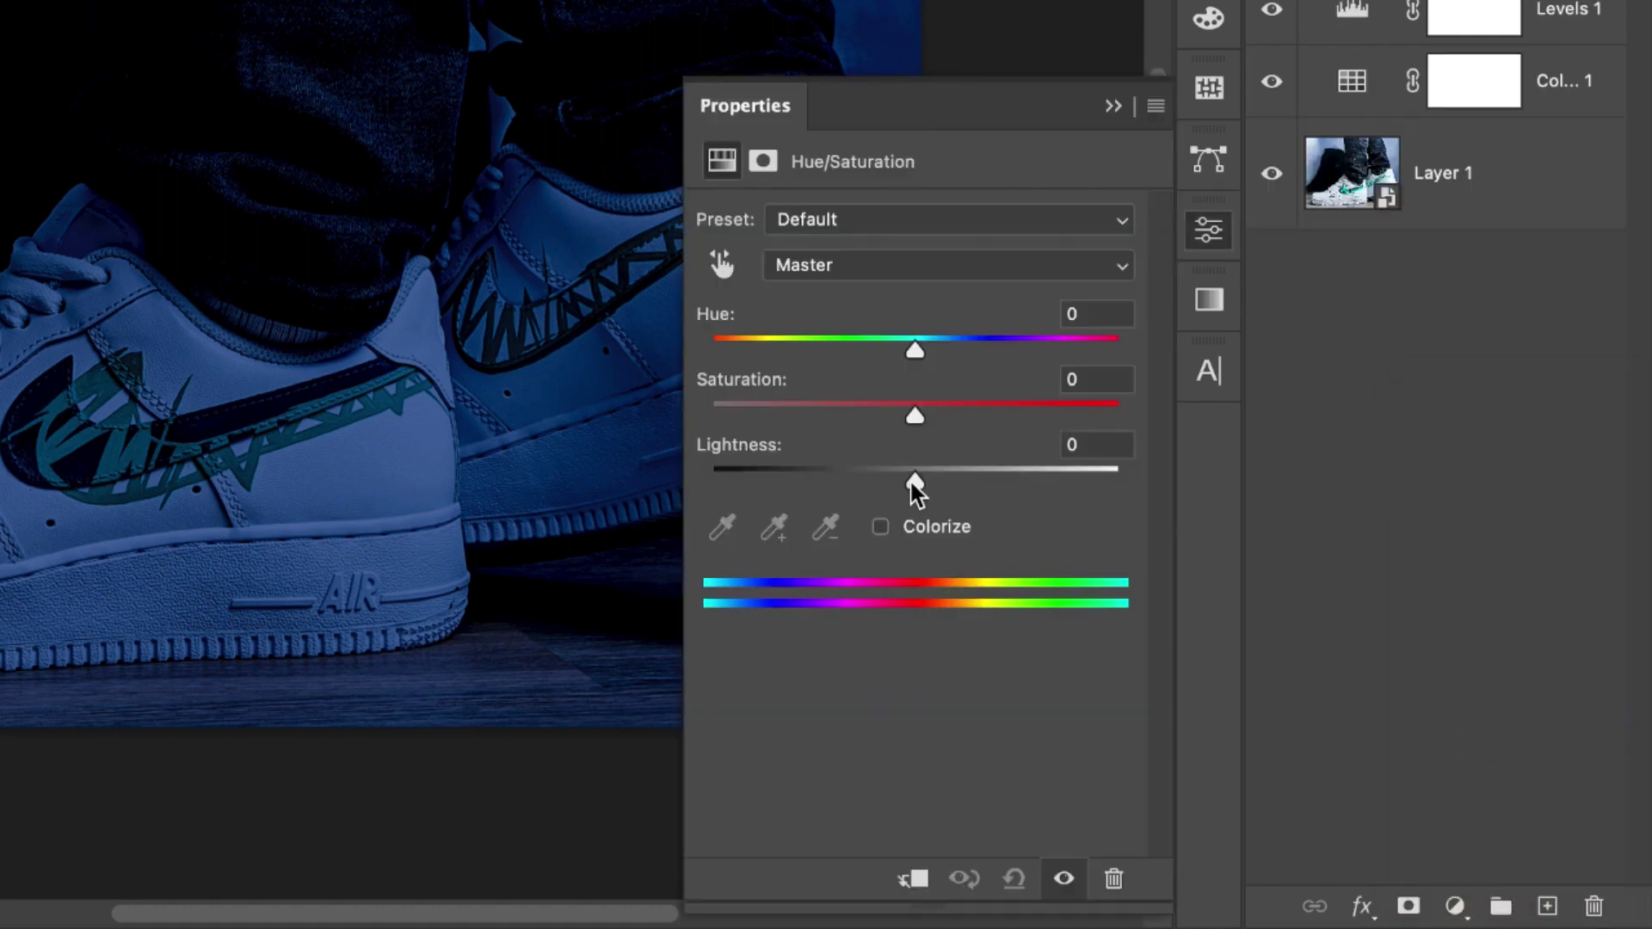
pyautogui.moveTo(915, 483); pyautogui.dragTo(772, 488)
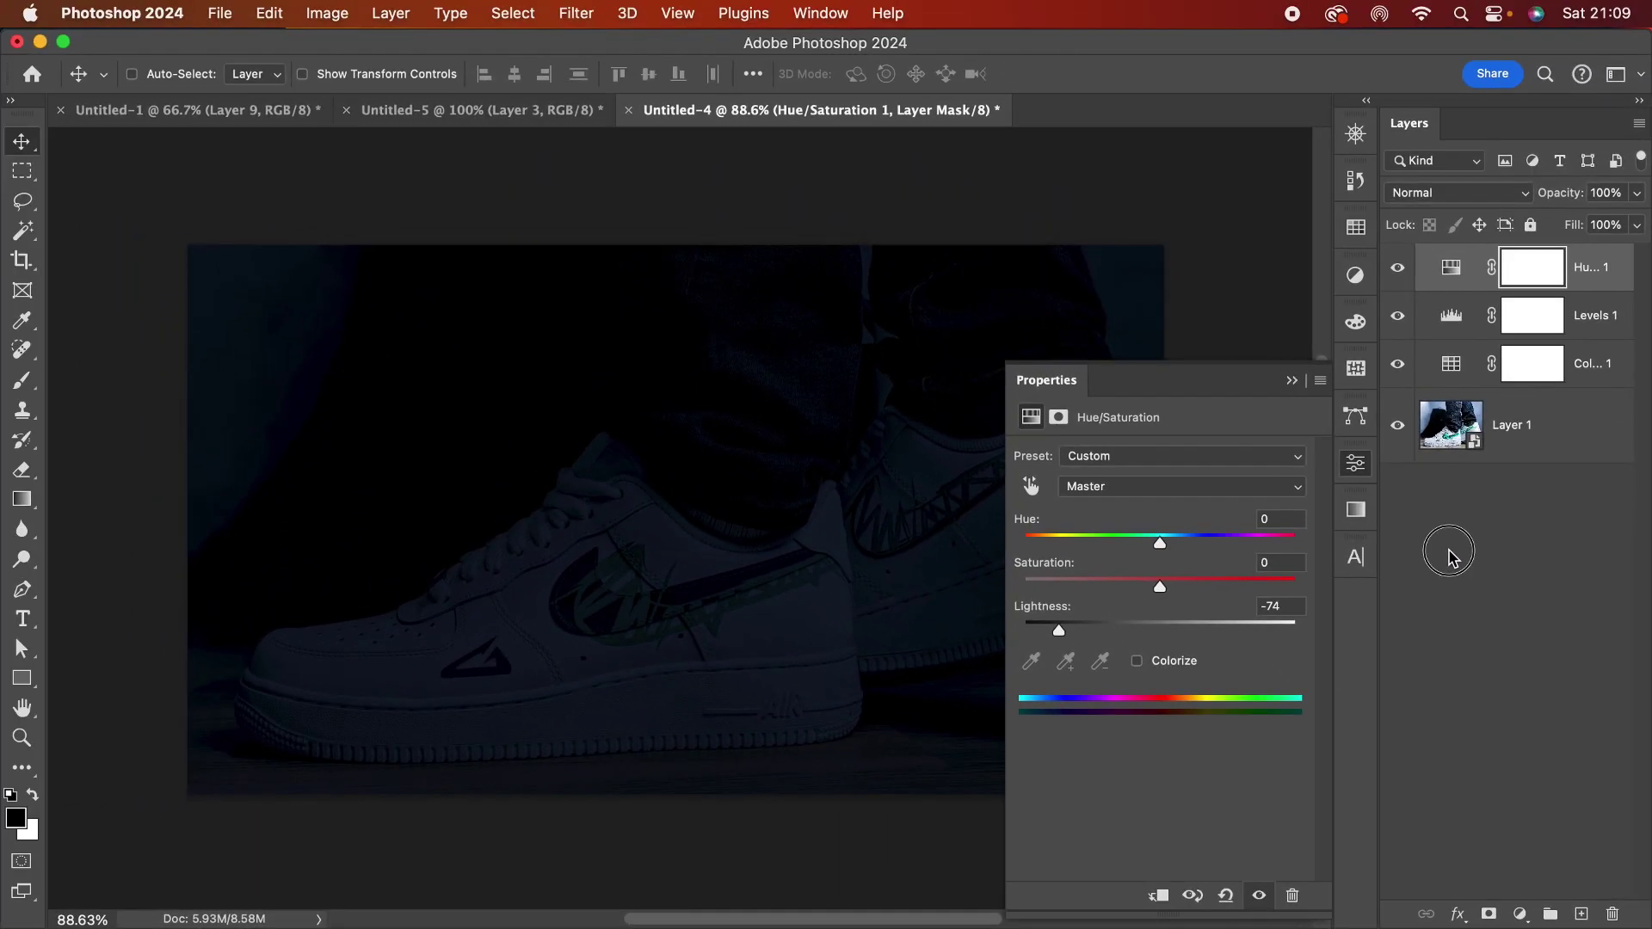
pyautogui.click(1448, 553)
# Step: Invert the Hue/Saturation layer's mask to black so its darkening is hidden
pyautogui.click(1528, 274)
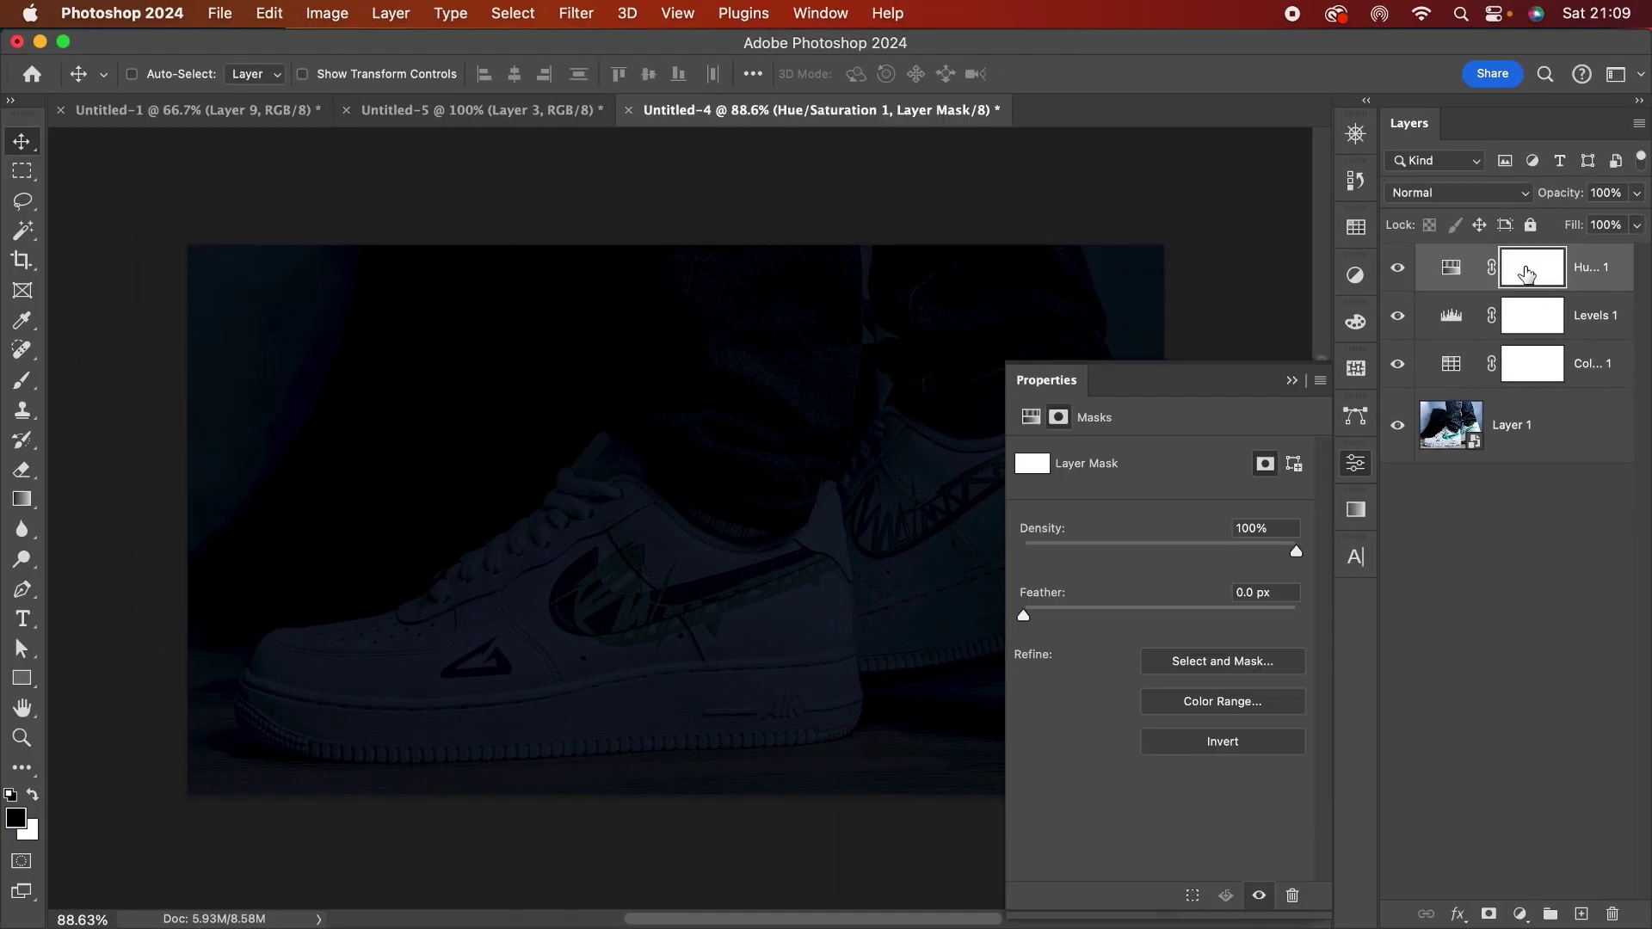
pyautogui.press('super+i')
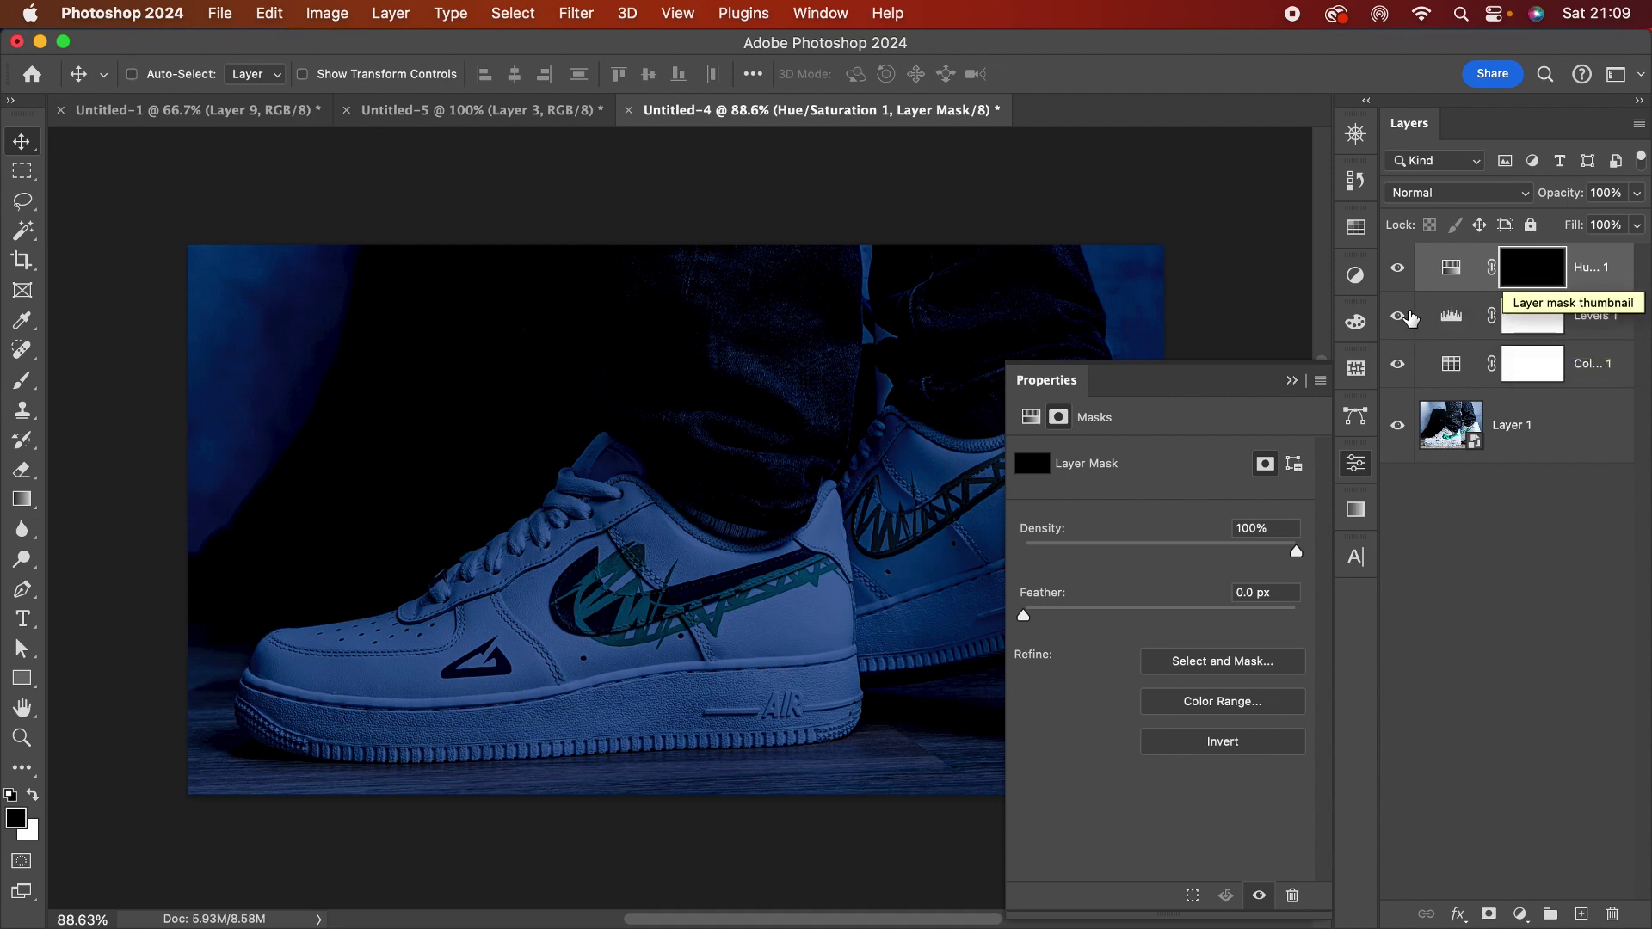
pyautogui.click(1532, 276)
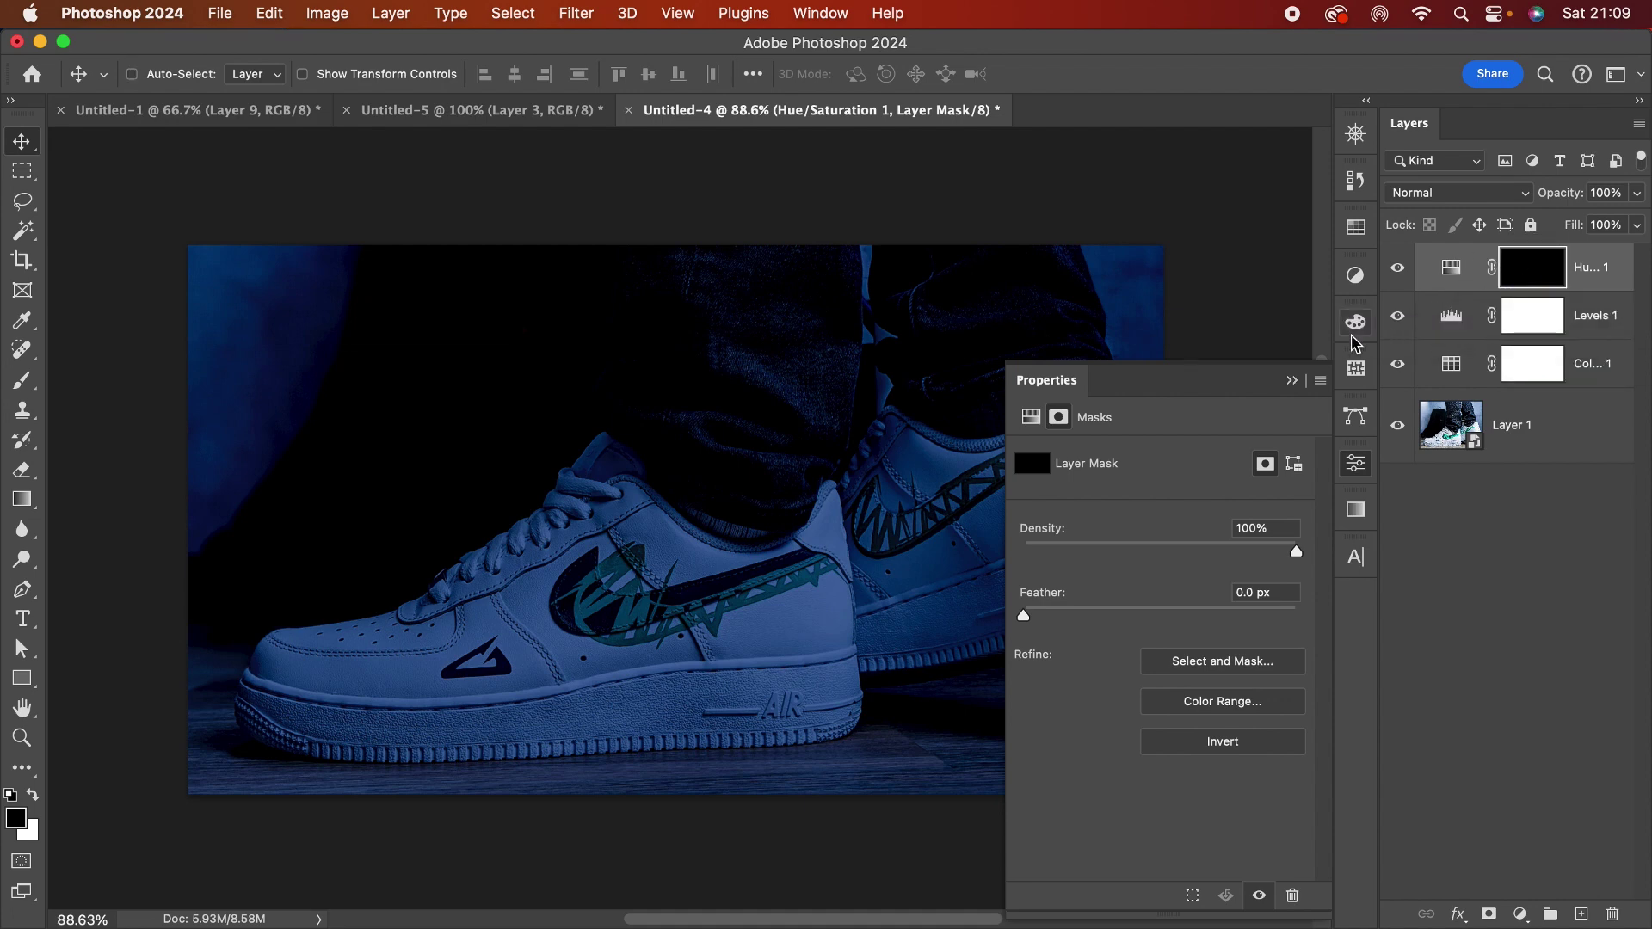
pyautogui.click(1293, 382)
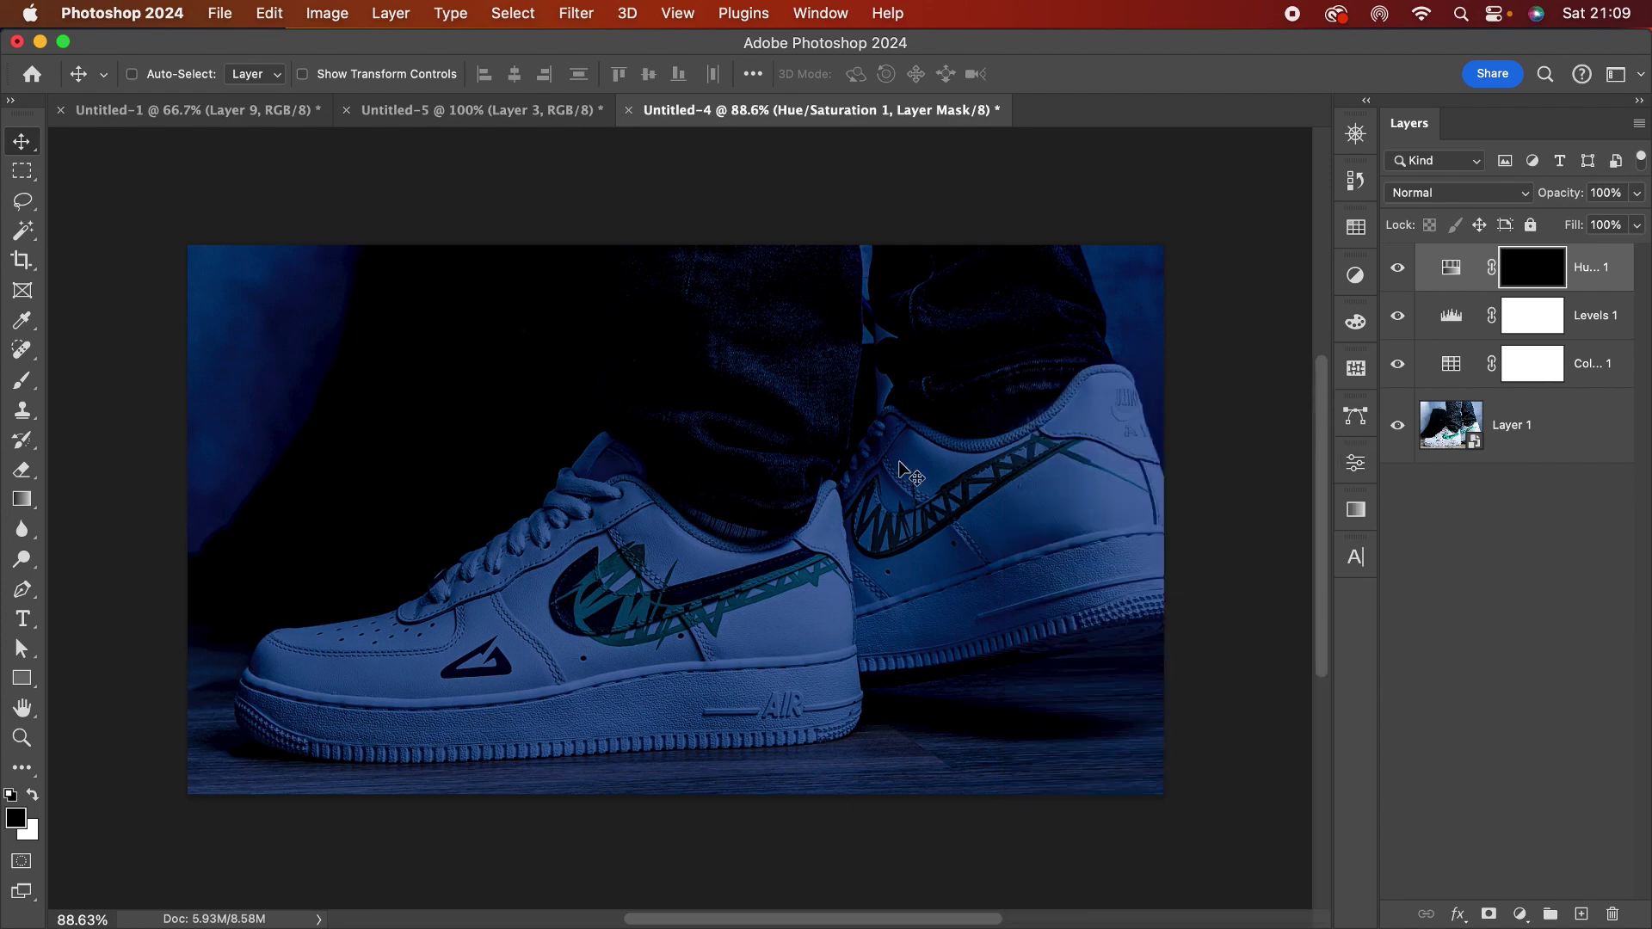
# Step: Paint white with a soft brush on the Hue/Saturation mask to darken the blue background beside and between the legs
pyautogui.press('b')
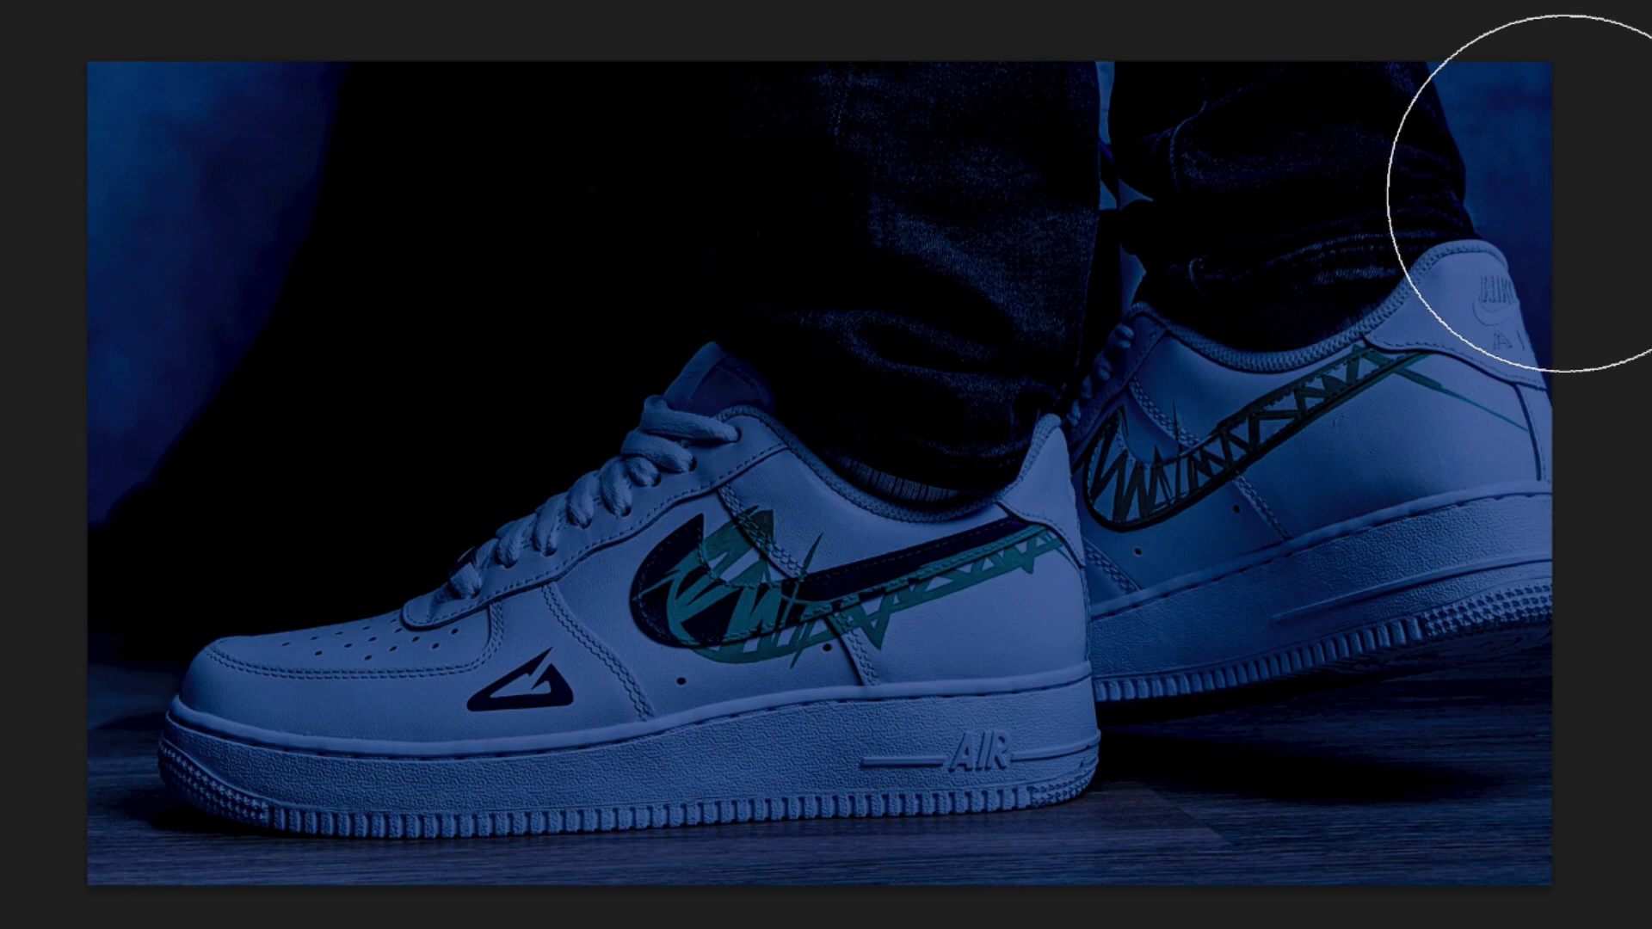
pyautogui.moveTo(1512, 129)
pyautogui.mouseDown()
pyautogui.moveTo(1571, 283)
pyautogui.moveTo(1624, 351)
pyautogui.moveTo(1571, 151)
pyautogui.mouseUp()
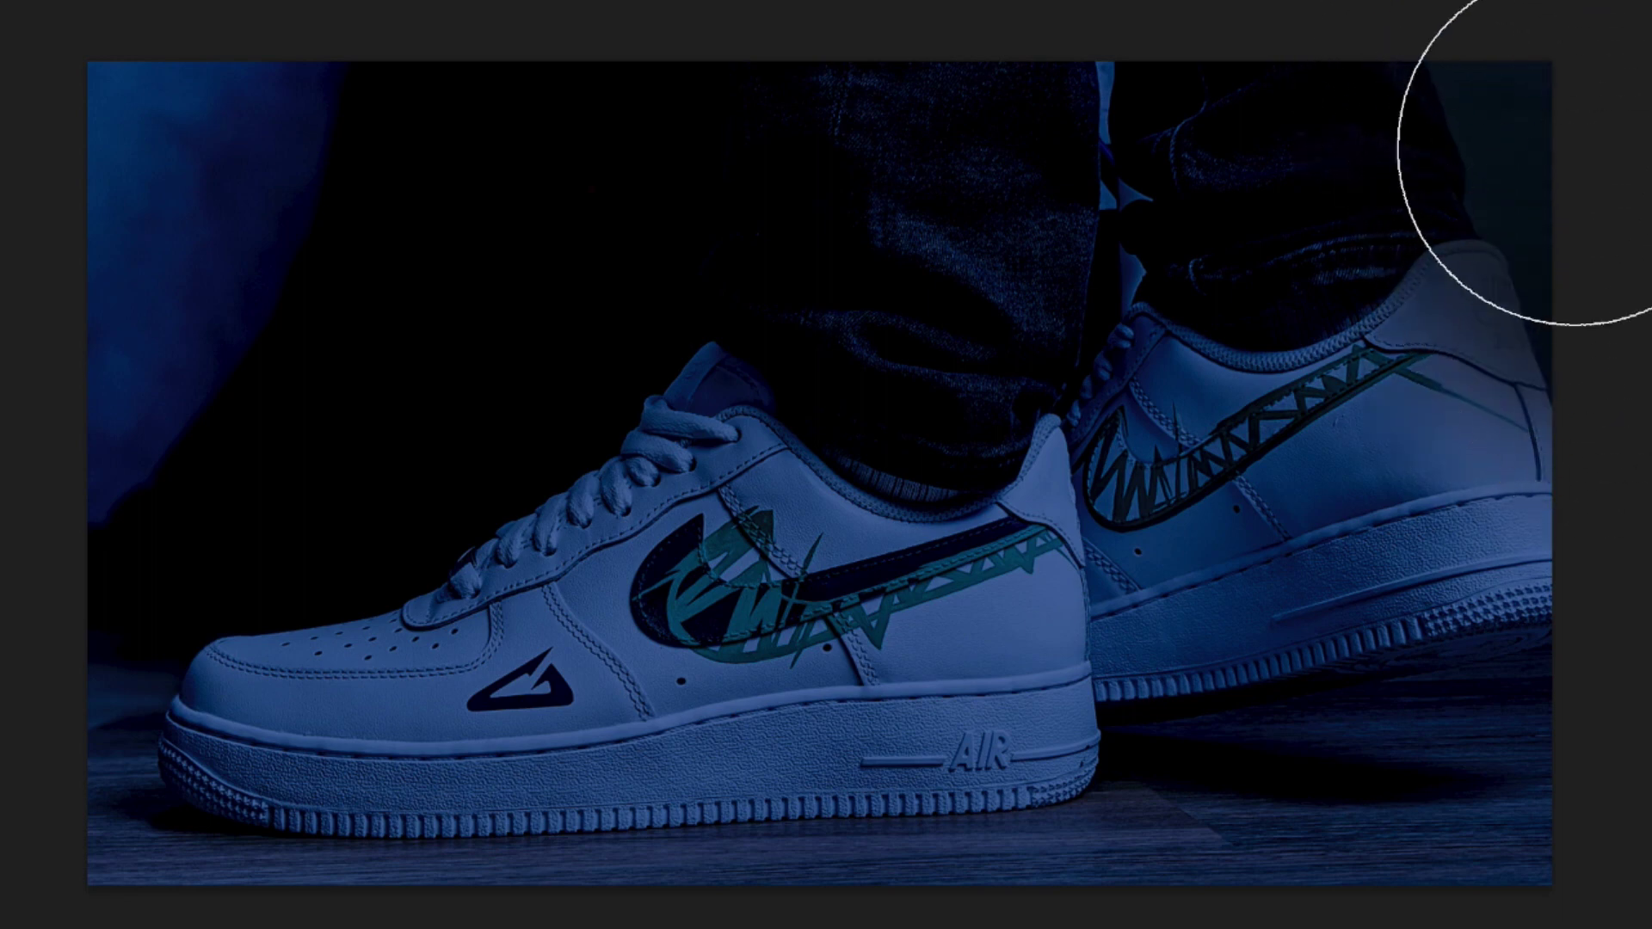
pyautogui.hotkey('ctrl', 'z')
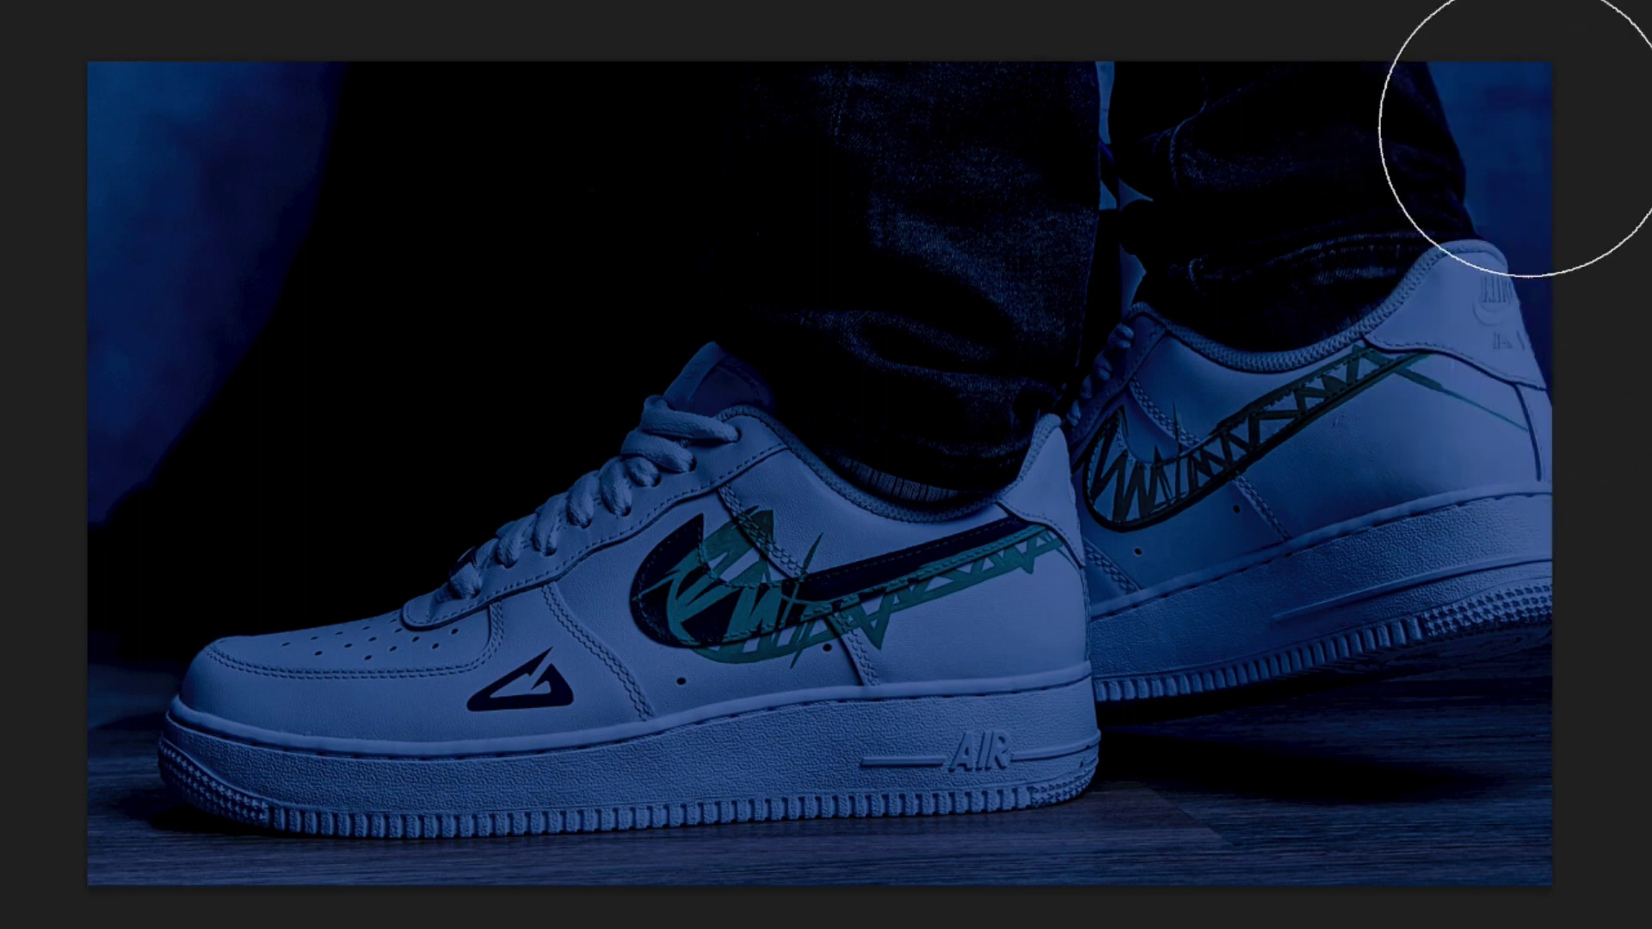
pyautogui.press('[')
pyautogui.press('[')
pyautogui.moveTo(1501, 95)
pyautogui.mouseDown()
pyautogui.moveTo(1466, 47)
pyautogui.moveTo(1601, 325)
pyautogui.moveTo(1482, 129)
pyautogui.moveTo(1347, 0)
pyautogui.moveTo(1099, 49)
pyautogui.moveTo(1084, 110)
pyautogui.moveTo(1097, 233)
pyautogui.mouseUp()
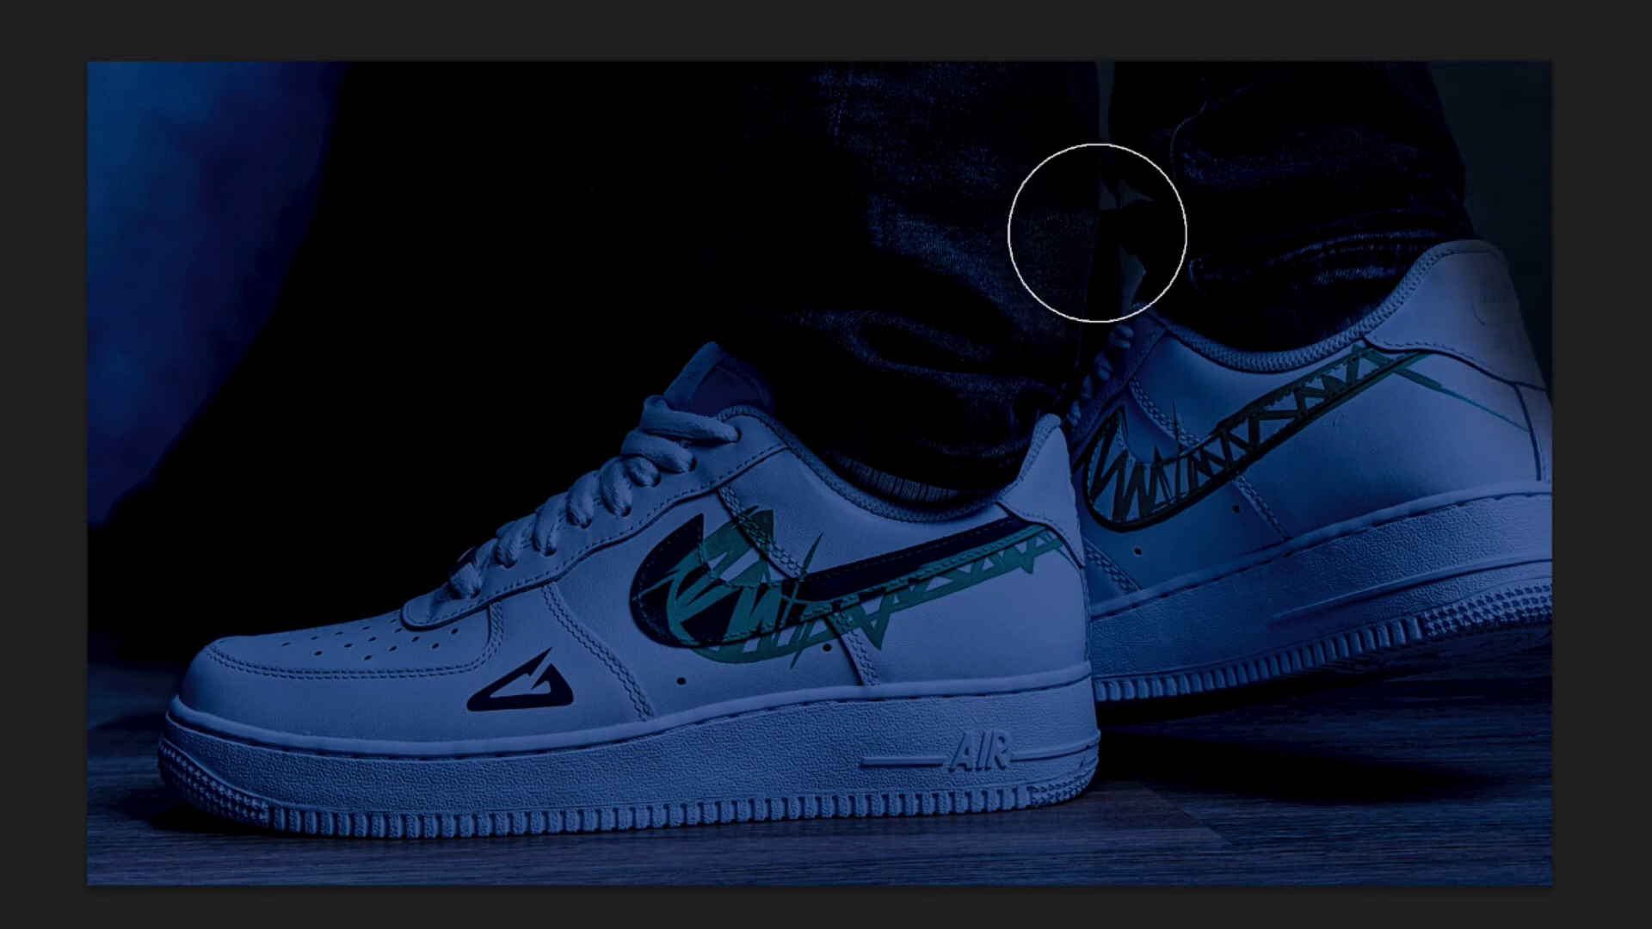
pyautogui.press(']')
pyautogui.press(']')
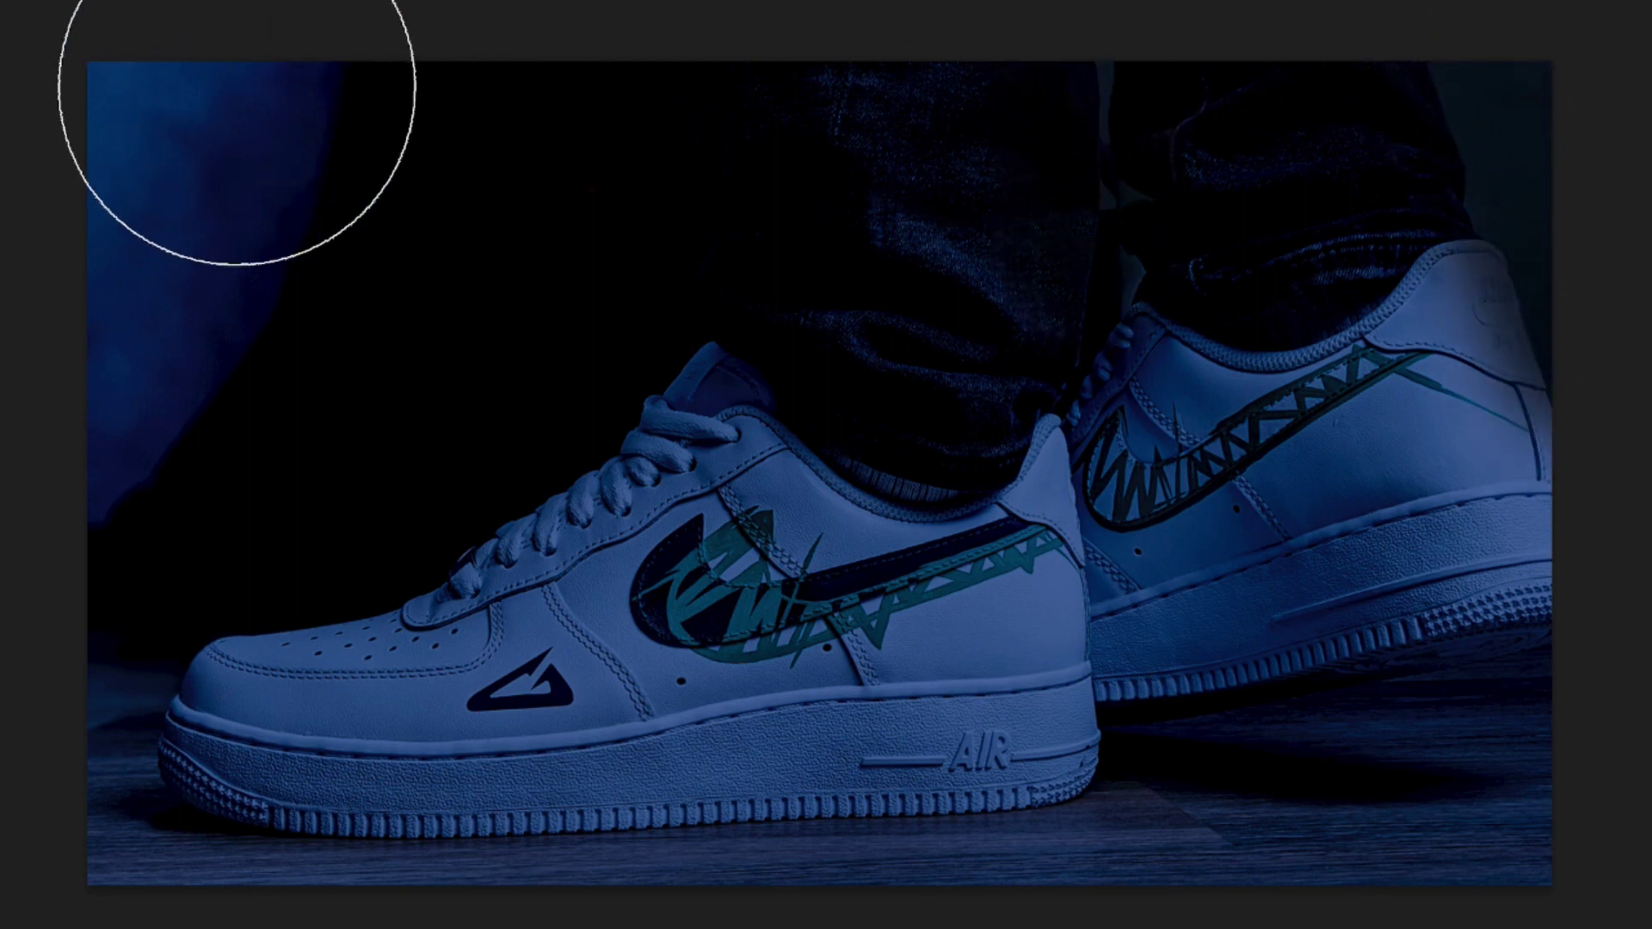
pyautogui.moveTo(237, 84)
pyautogui.mouseDown()
pyautogui.moveTo(89, 324)
pyautogui.moveTo(170, 100)
pyautogui.moveTo(0, 366)
pyautogui.mouseUp()
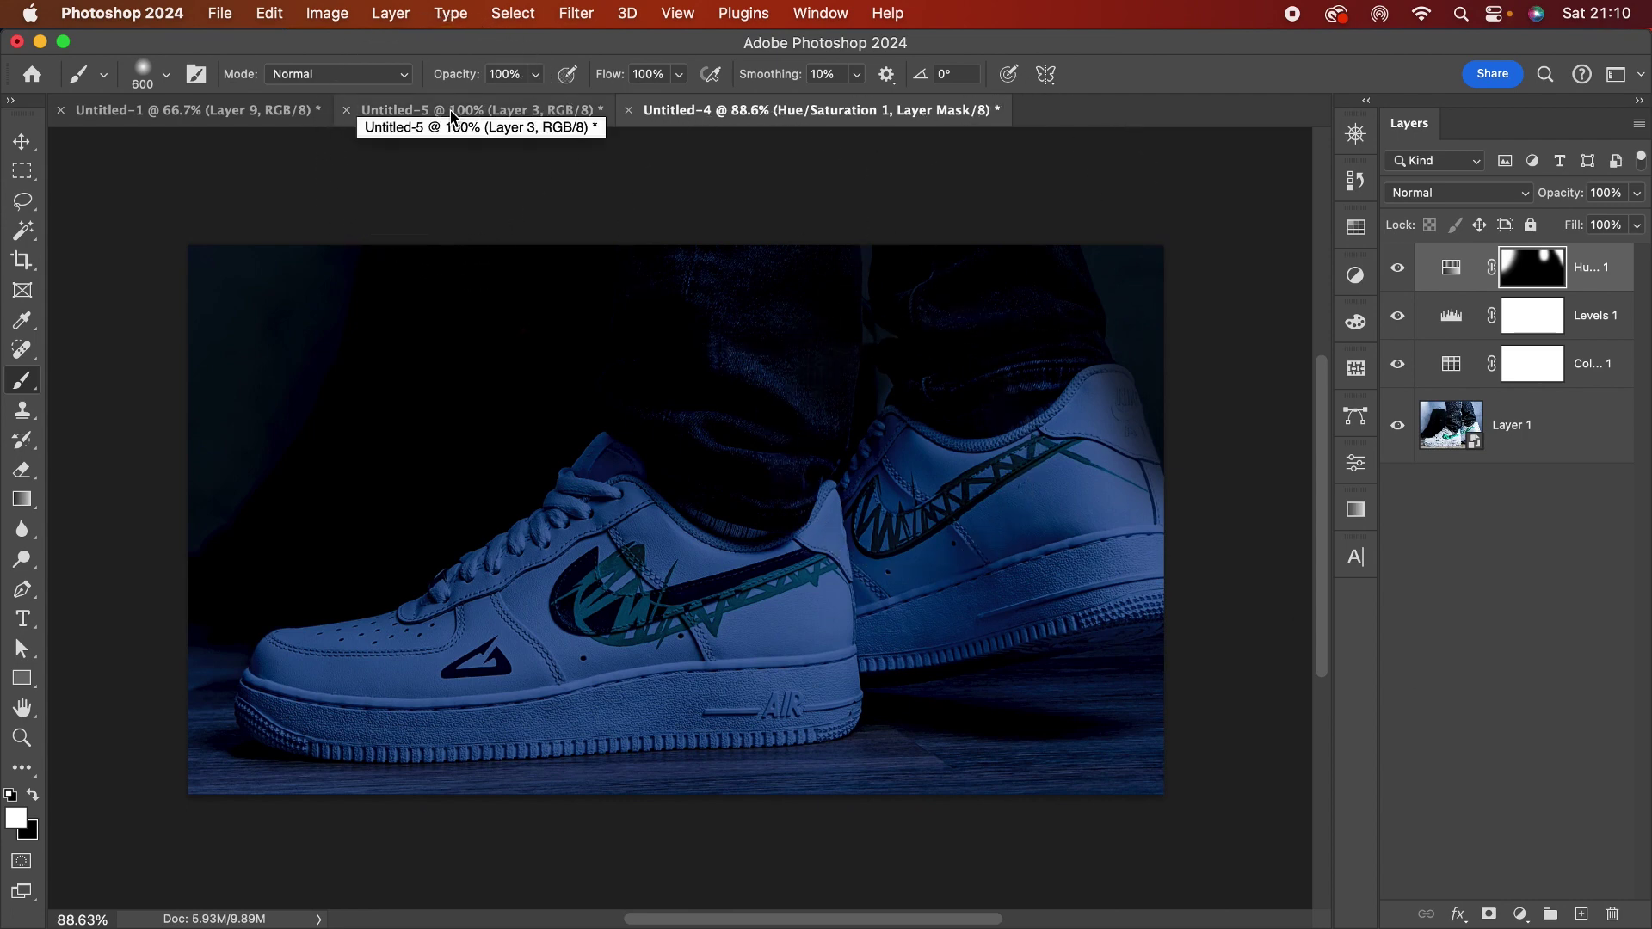
# Step: Bring the foot X-ray layer from Untitled-5 into the shoe document Untitled-4 and convert it to a smart object
pyautogui.click(487, 111)
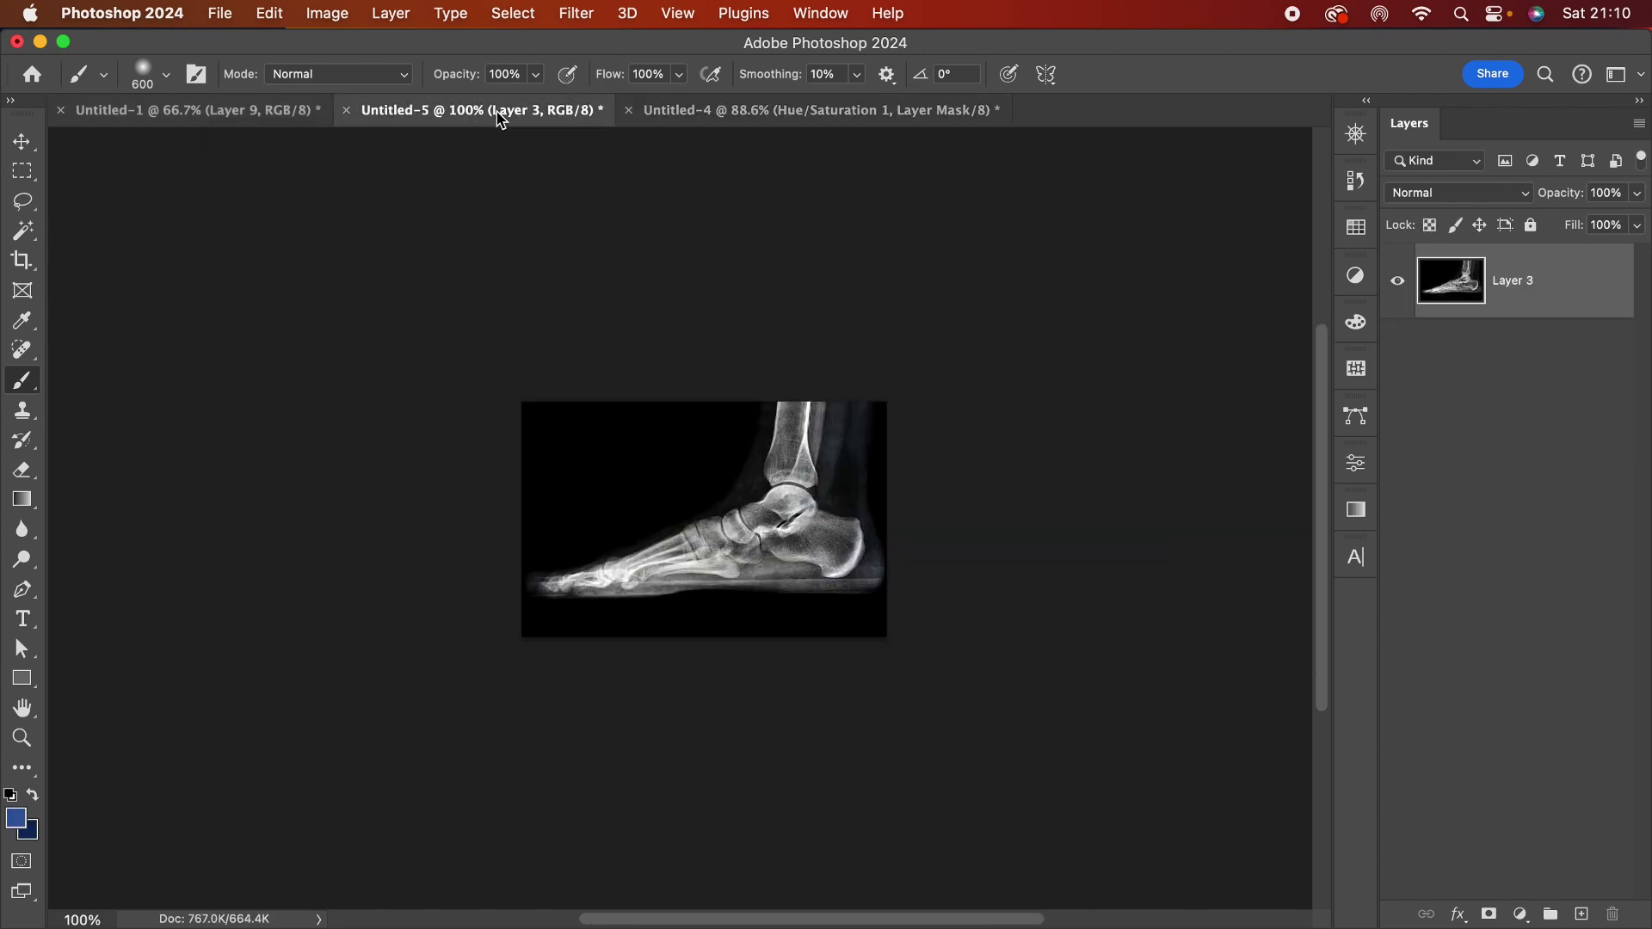
pyautogui.click(21, 140)
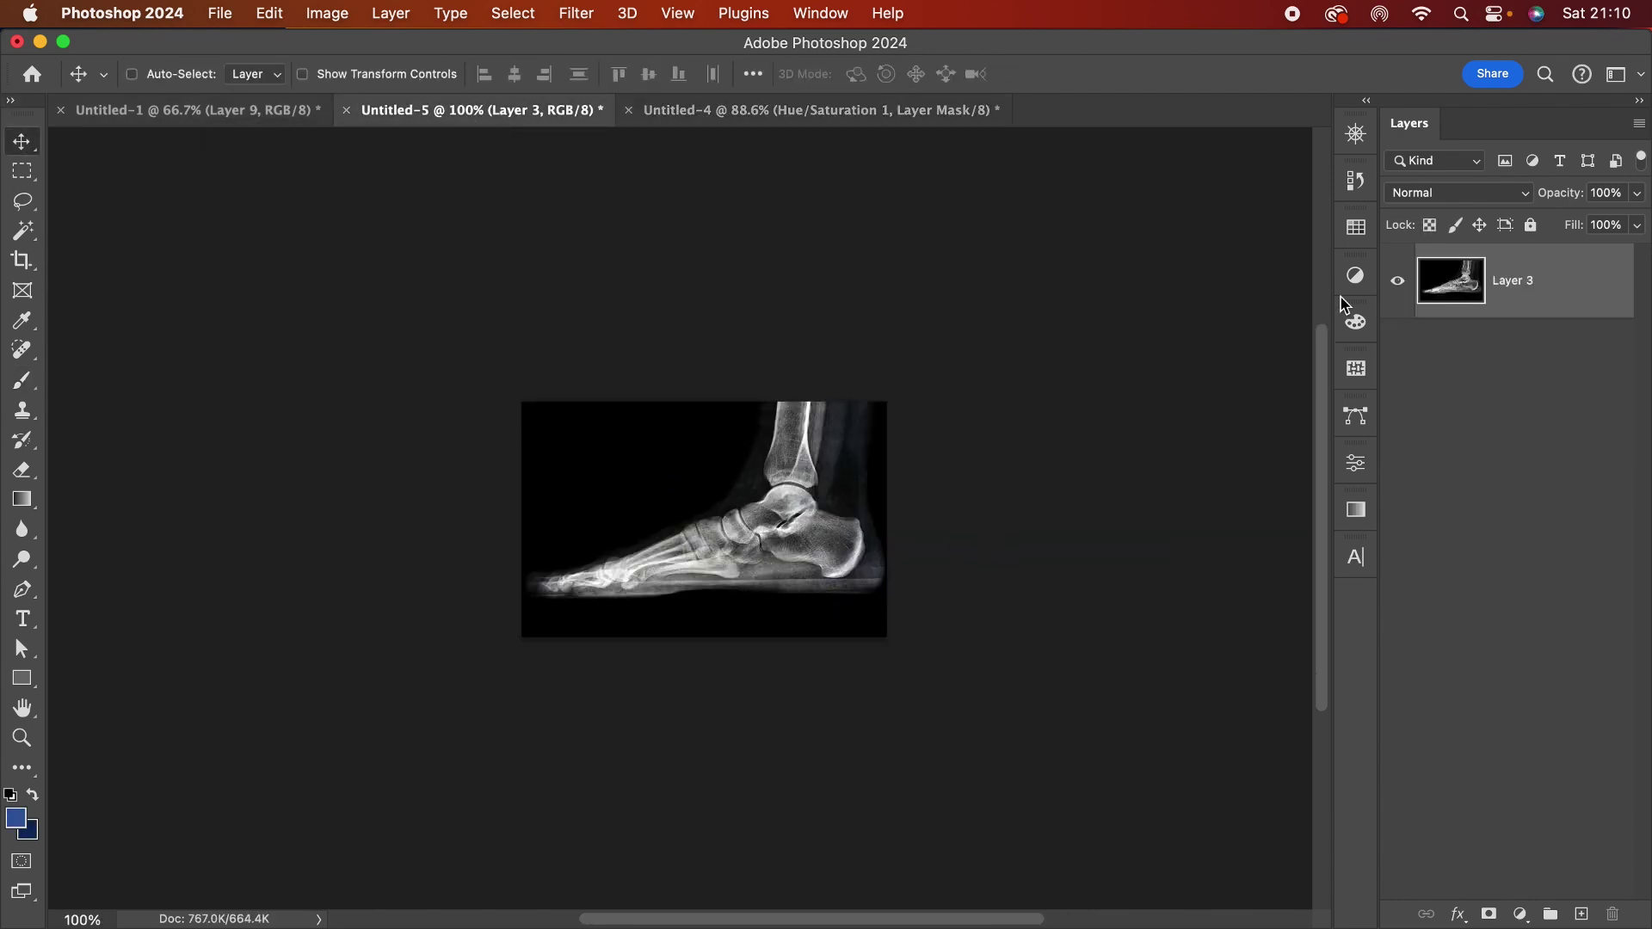
pyautogui.moveTo(1471, 290); pyautogui.dragTo(768, 497)
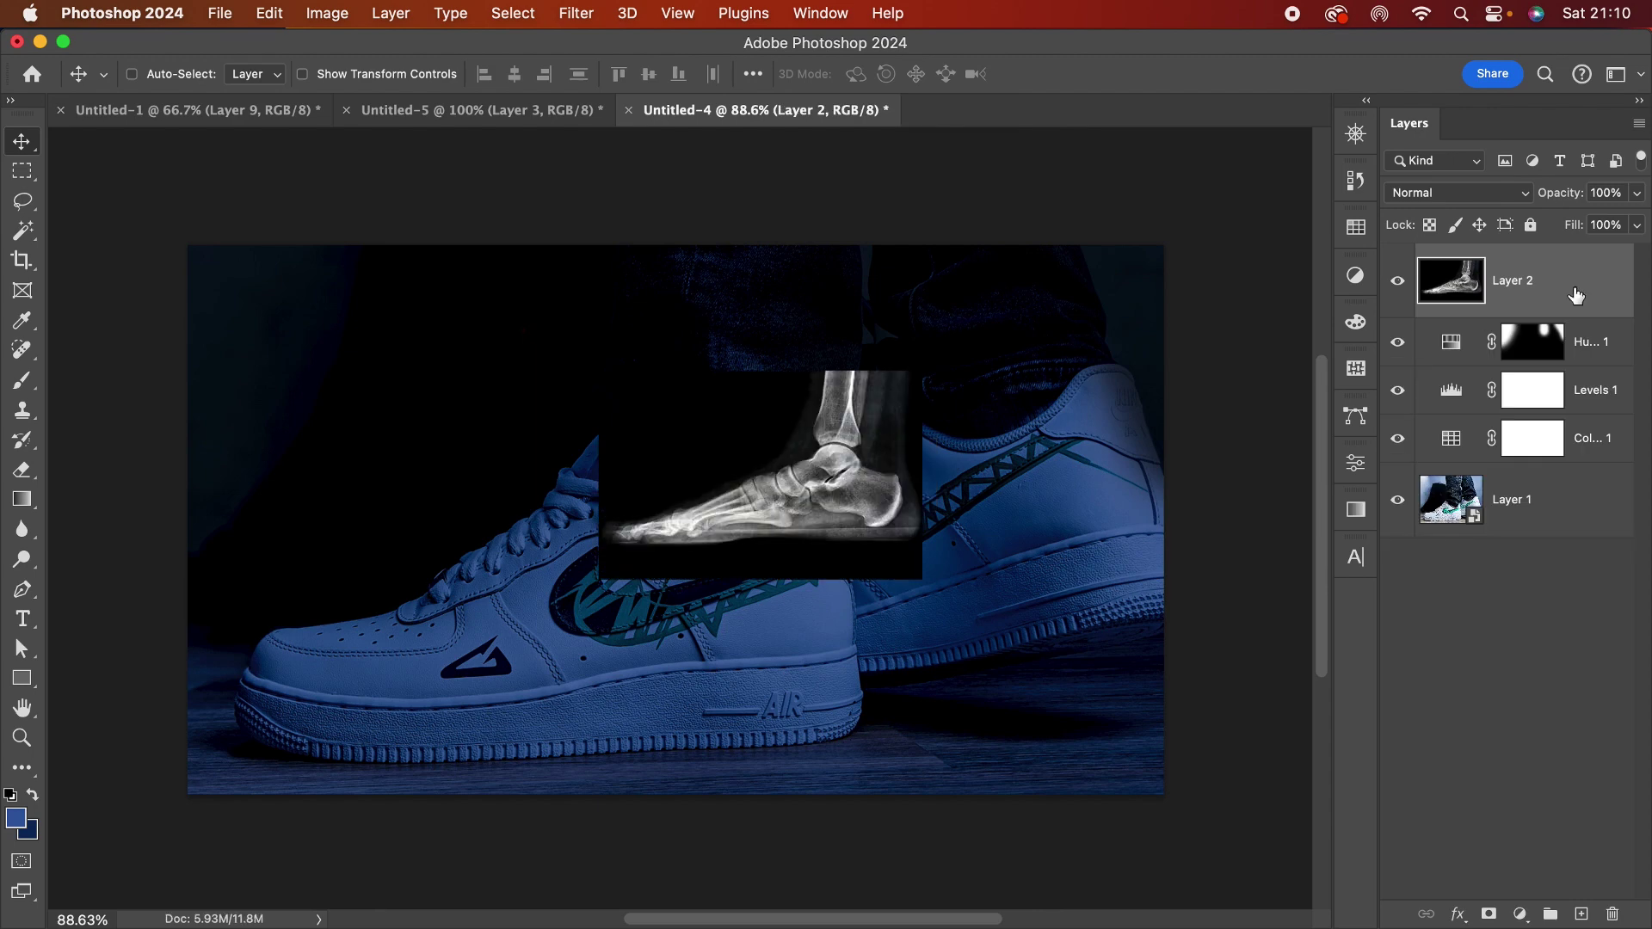
pyautogui.rightClick(1576, 296)
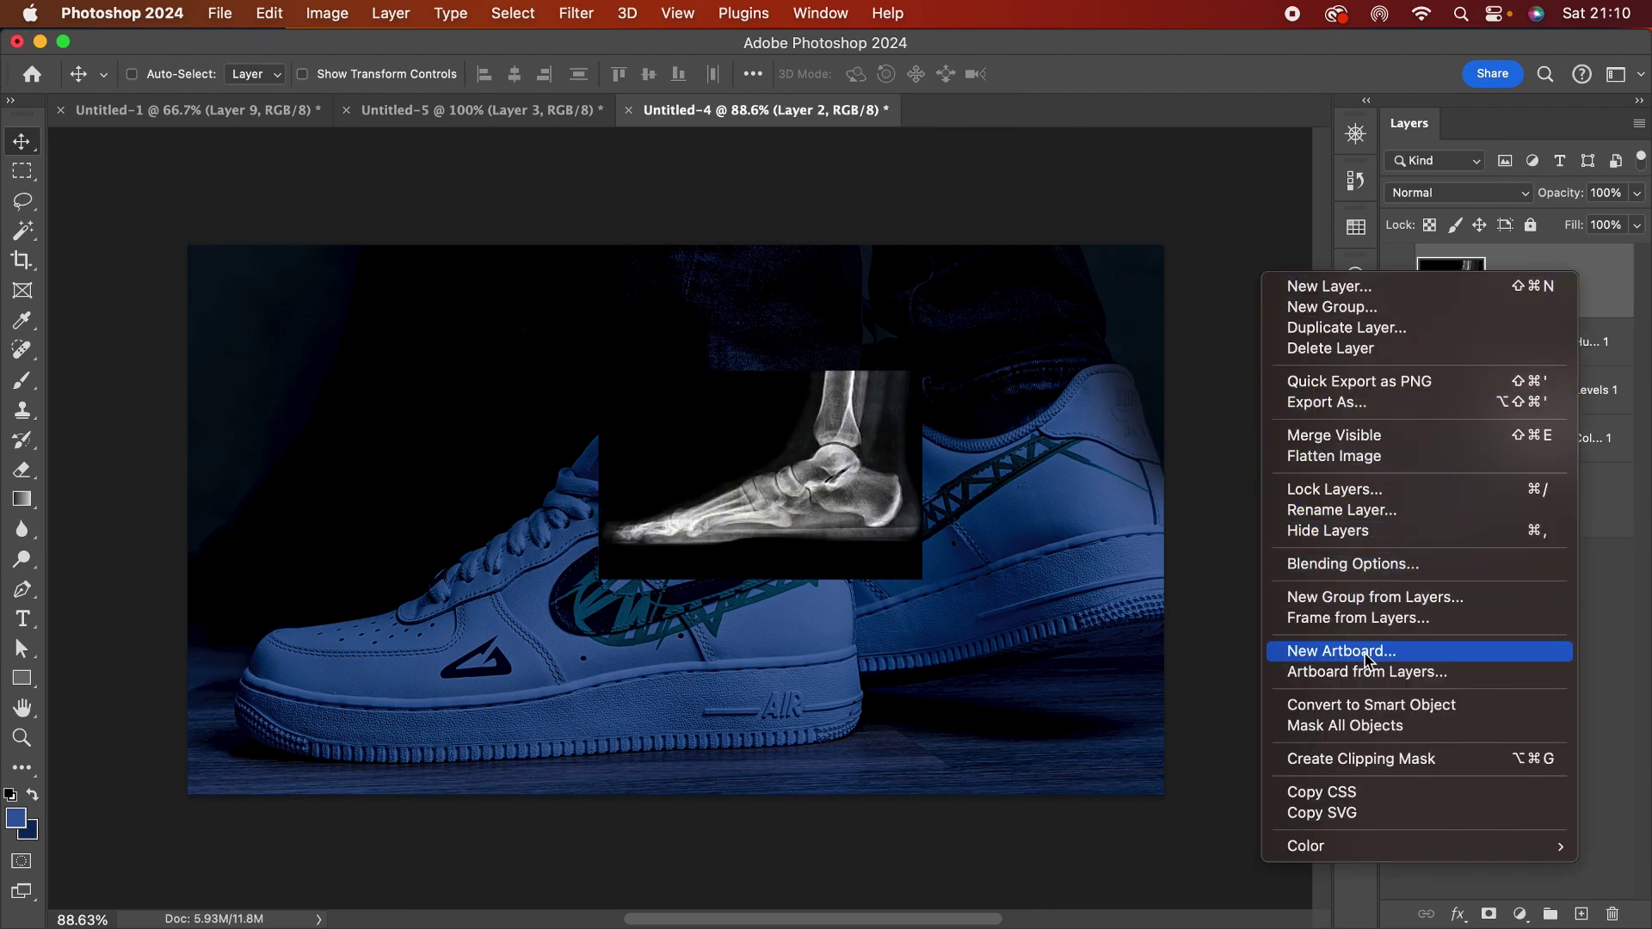
pyautogui.click(1371, 707)
# Step: Free-transform the X-ray over the front shoe, scaling it to about 200% and rotating it about -4°
pyautogui.press('super+t')
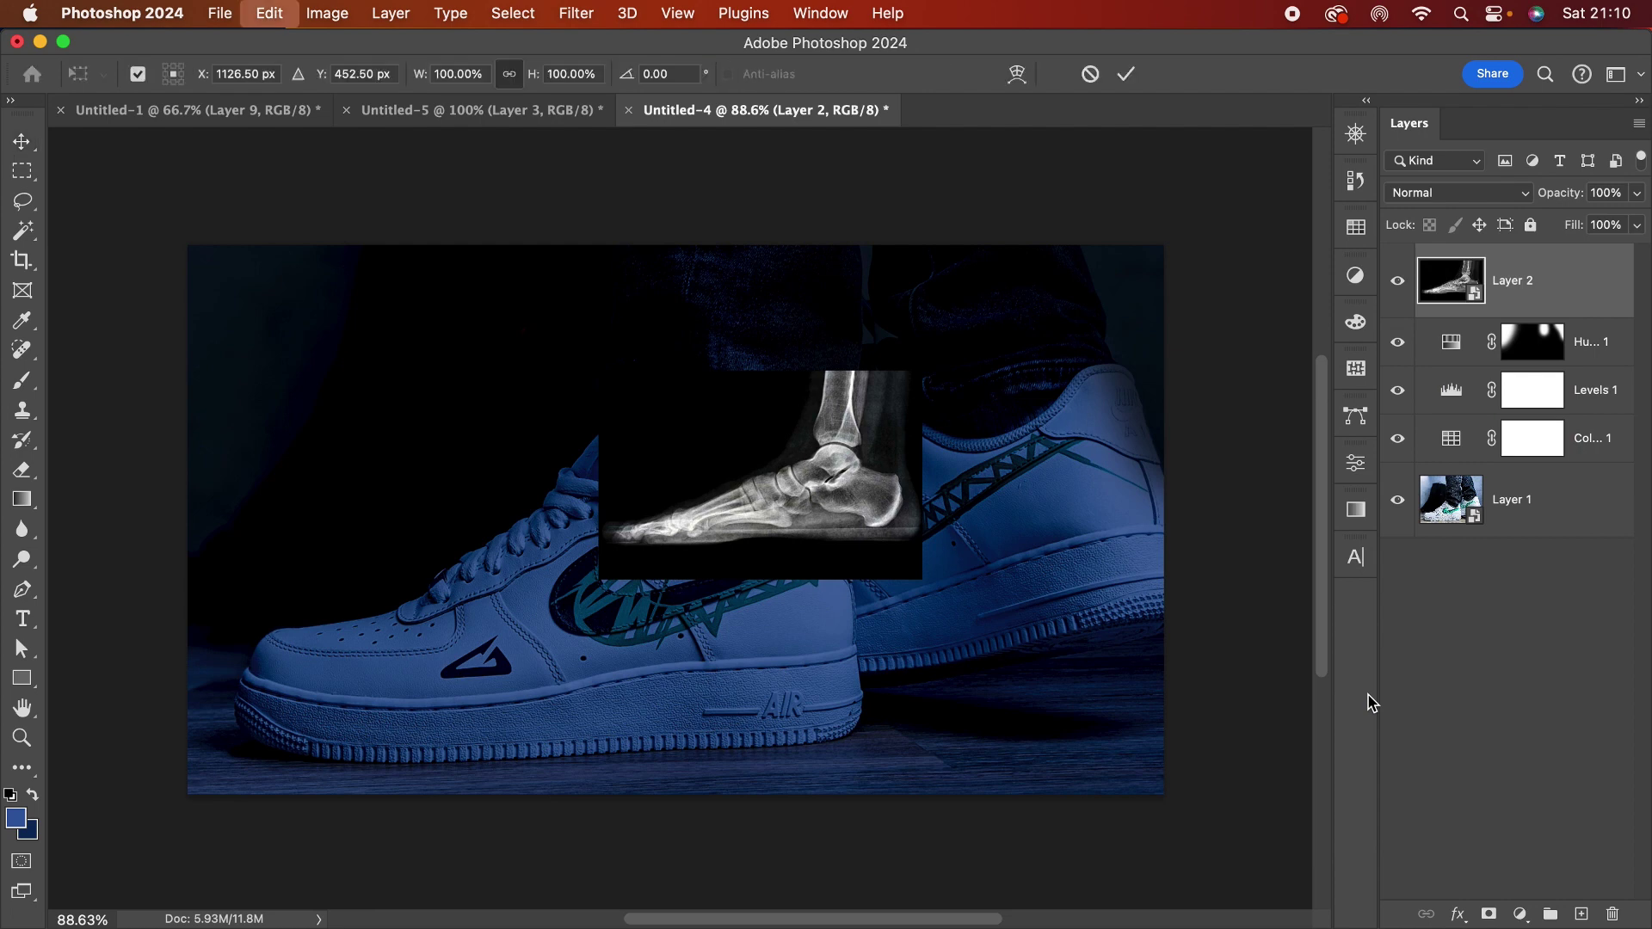
pyautogui.moveTo(742, 482); pyautogui.dragTo(526, 564)
pyautogui.moveTo(707, 454); pyautogui.dragTo(902, 325)
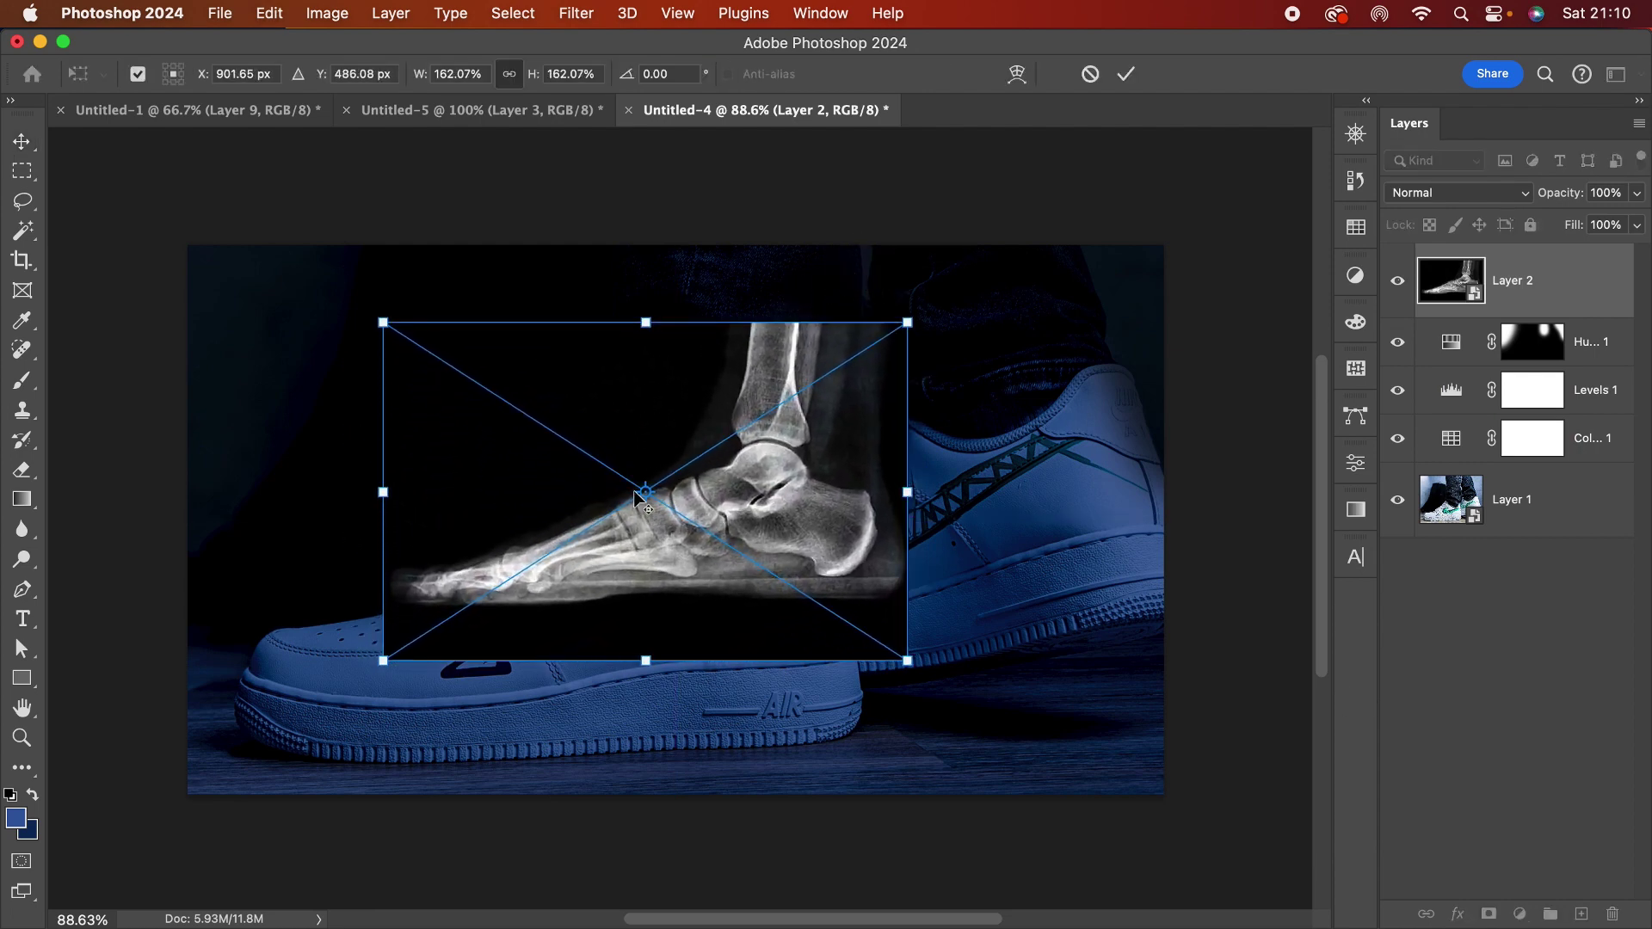
pyautogui.moveTo(641, 494); pyautogui.dragTo(529, 540)
pyautogui.moveTo(695, 491); pyautogui.dragTo(599, 518)
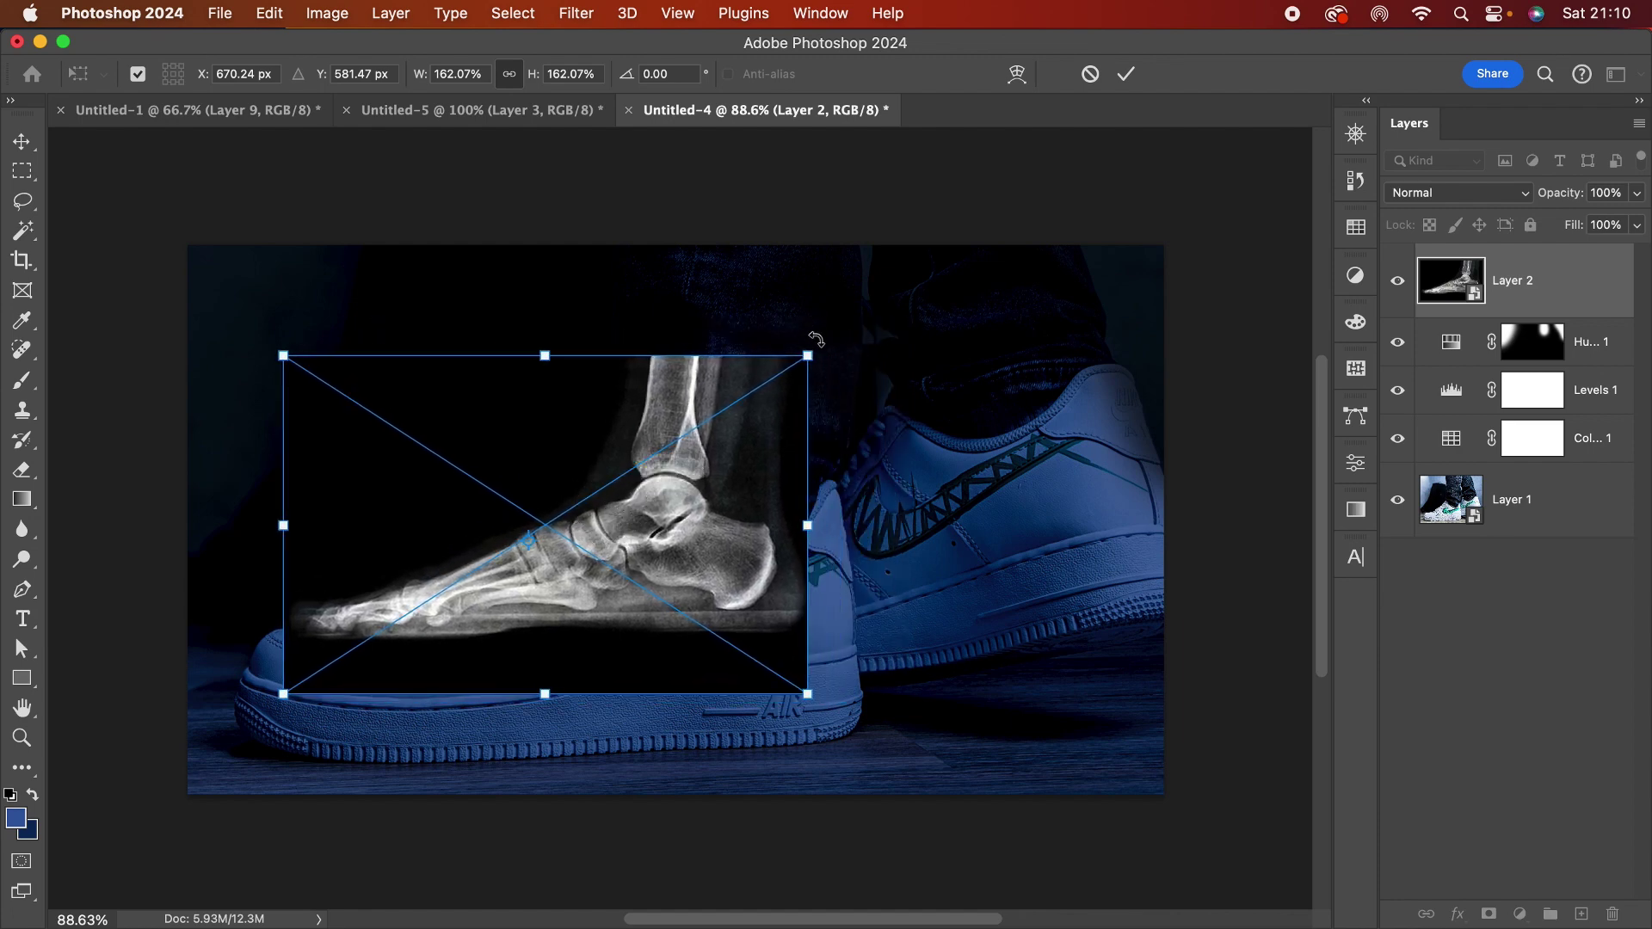
pyautogui.moveTo(813, 348); pyautogui.dragTo(919, 244)
pyautogui.moveTo(847, 406); pyautogui.dragTo(811, 425)
pyautogui.moveTo(907, 291); pyautogui.dragTo(785, 379)
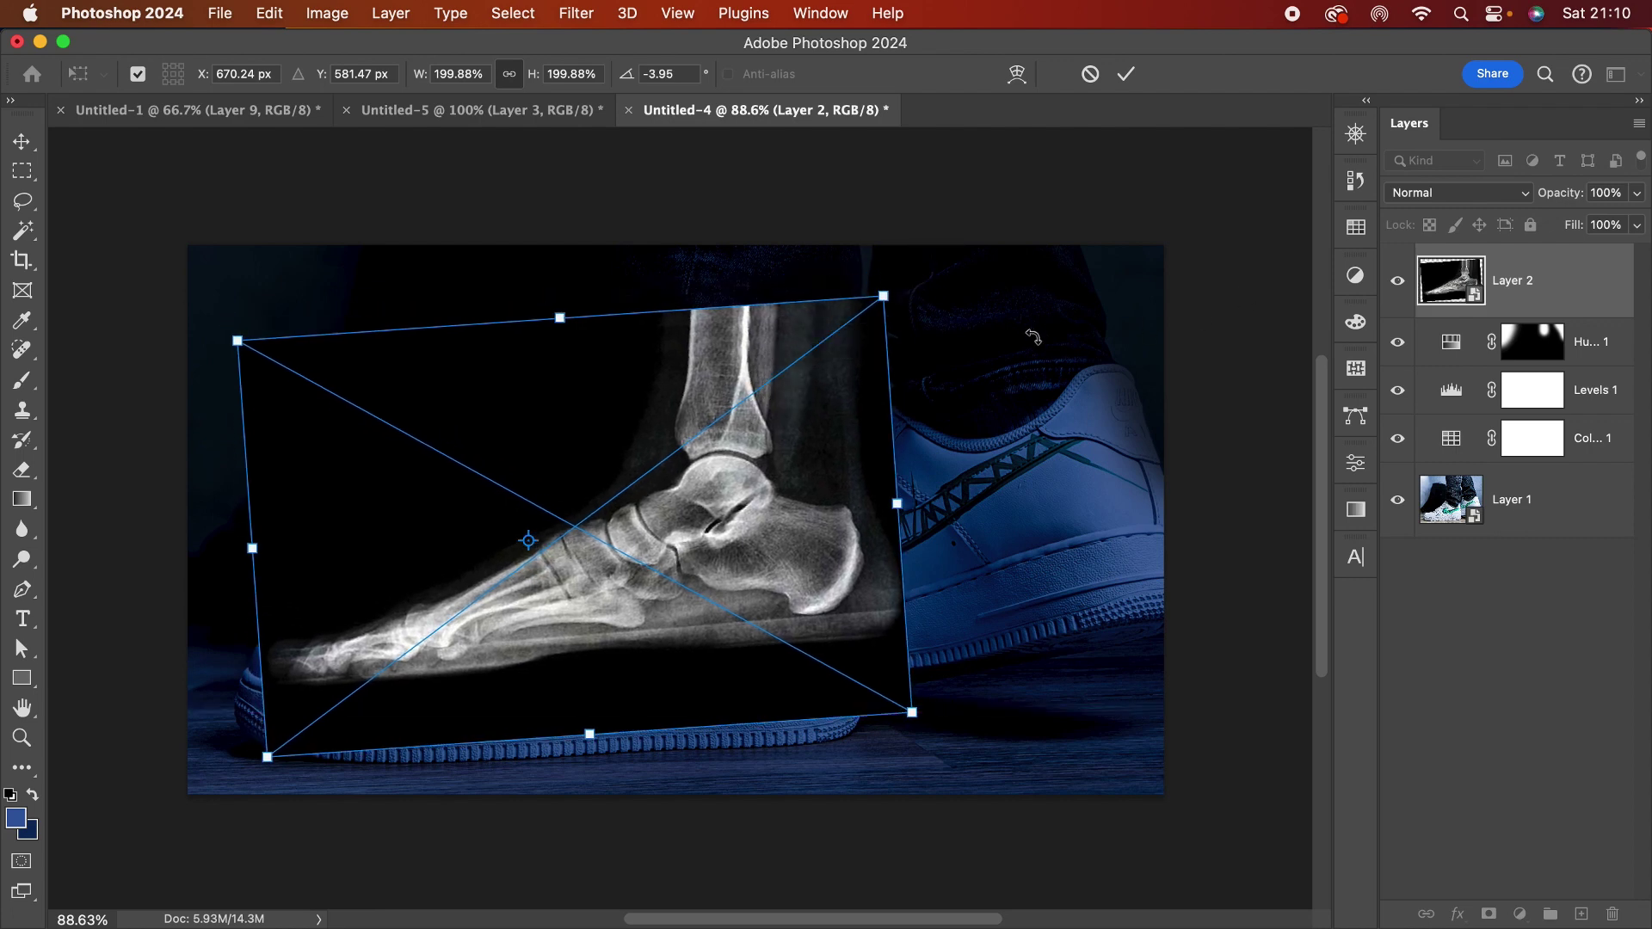
pyautogui.press('Return')
# Step: Set the X-ray layer's blend mode to Screen and shift it slightly to line up with the front shoe
pyautogui.click(1433, 195)
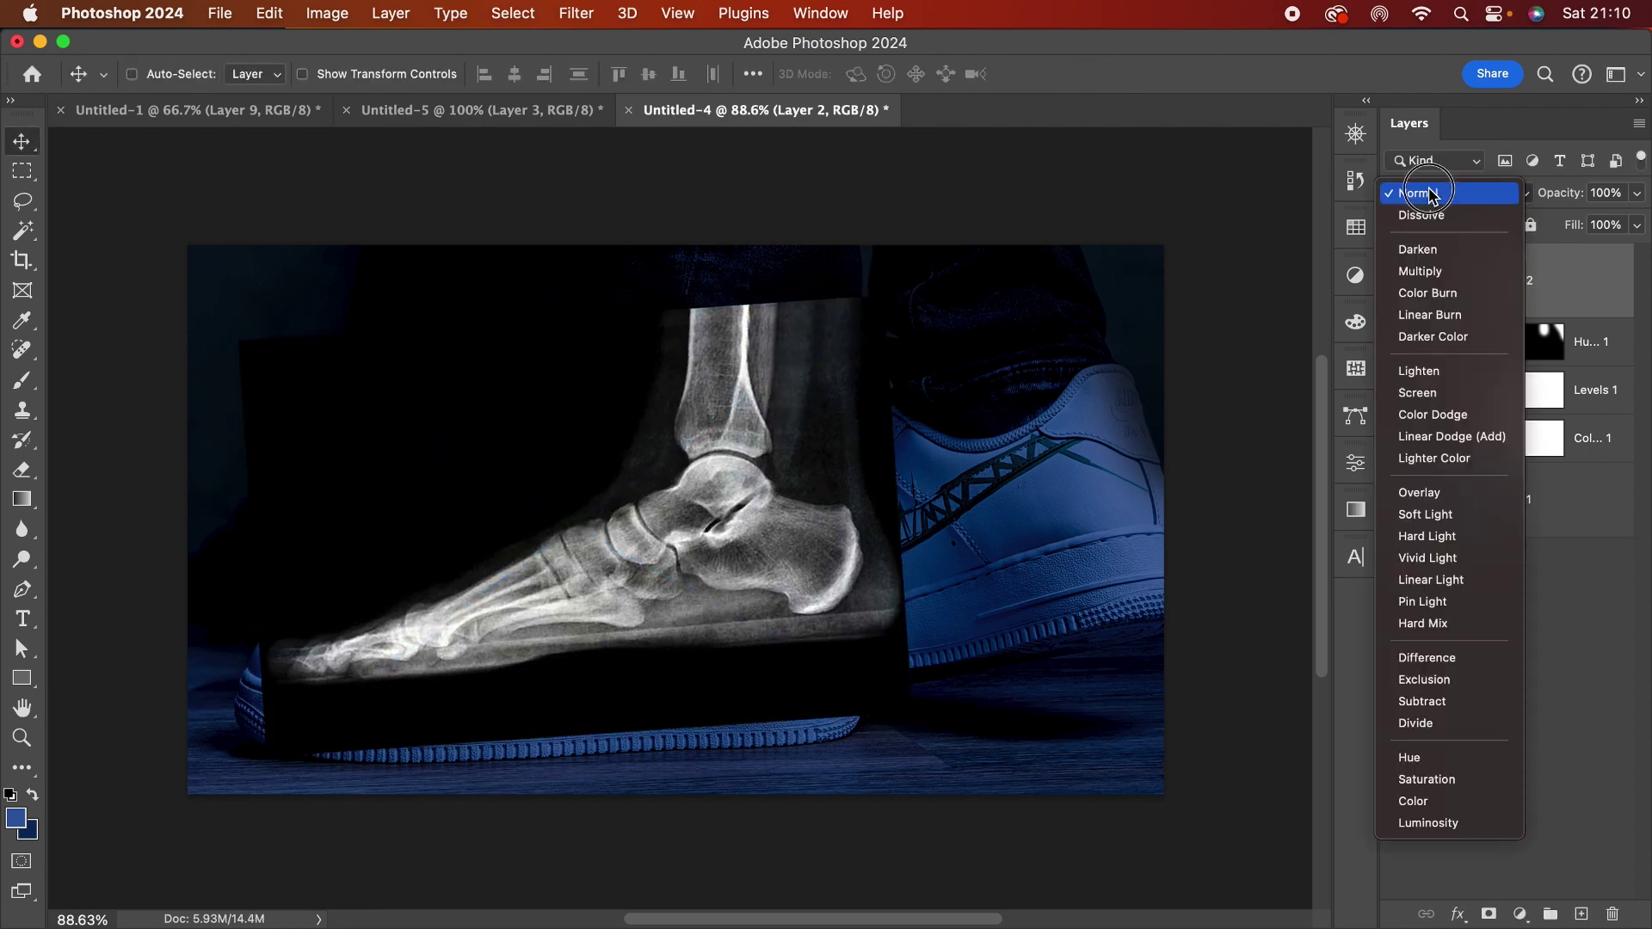
pyautogui.click(1417, 393)
pyautogui.moveTo(756, 549); pyautogui.dragTo(745, 556)
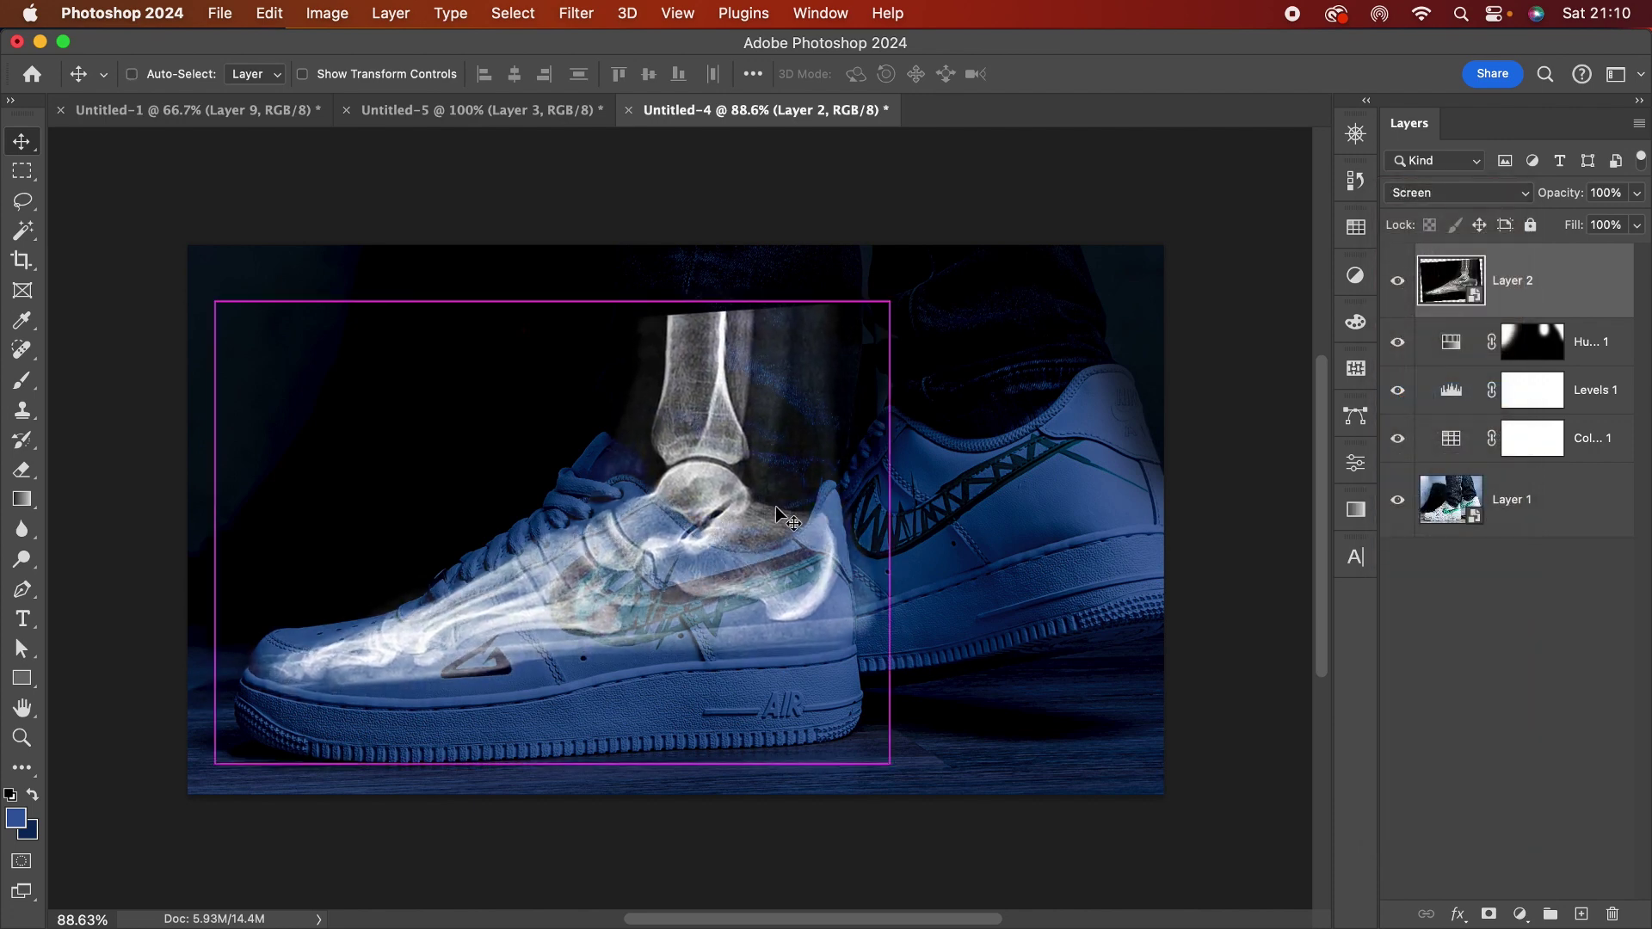
# Step: Warp the foot X-ray, pulling its upper edge and corner beyond the image's top so the leg bones fill the trouser leg
pyautogui.rightClick(777, 506)
pyautogui.click(800, 518)
pyautogui.press('cmd+t')
pyautogui.rightClick(701, 516)
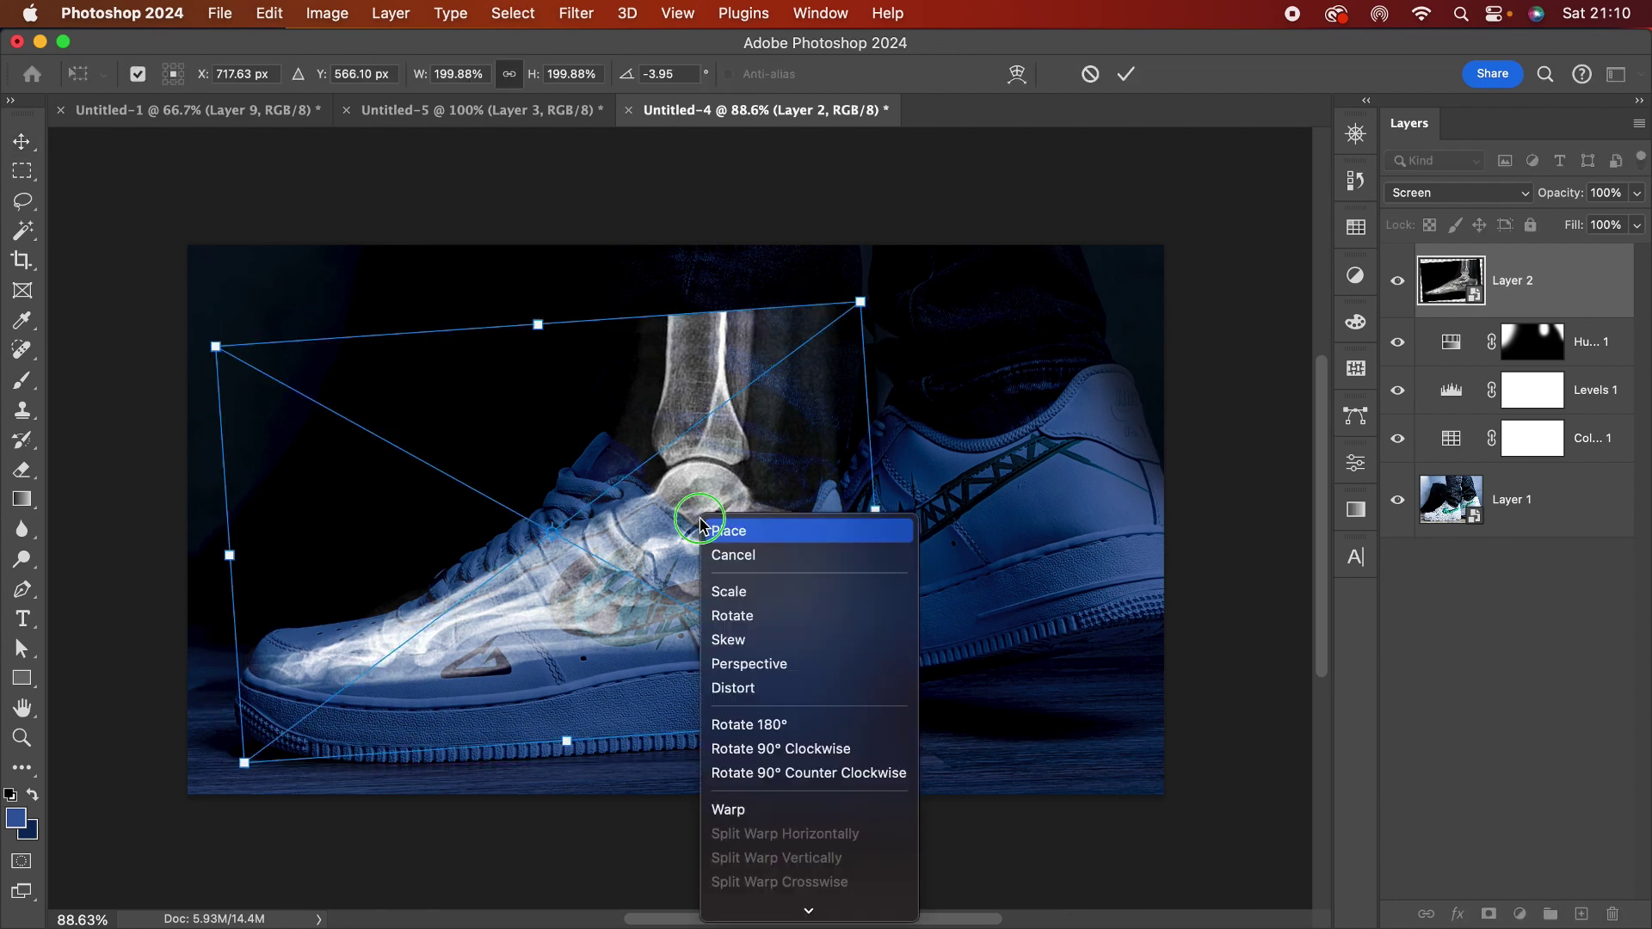
pyautogui.click(732, 809)
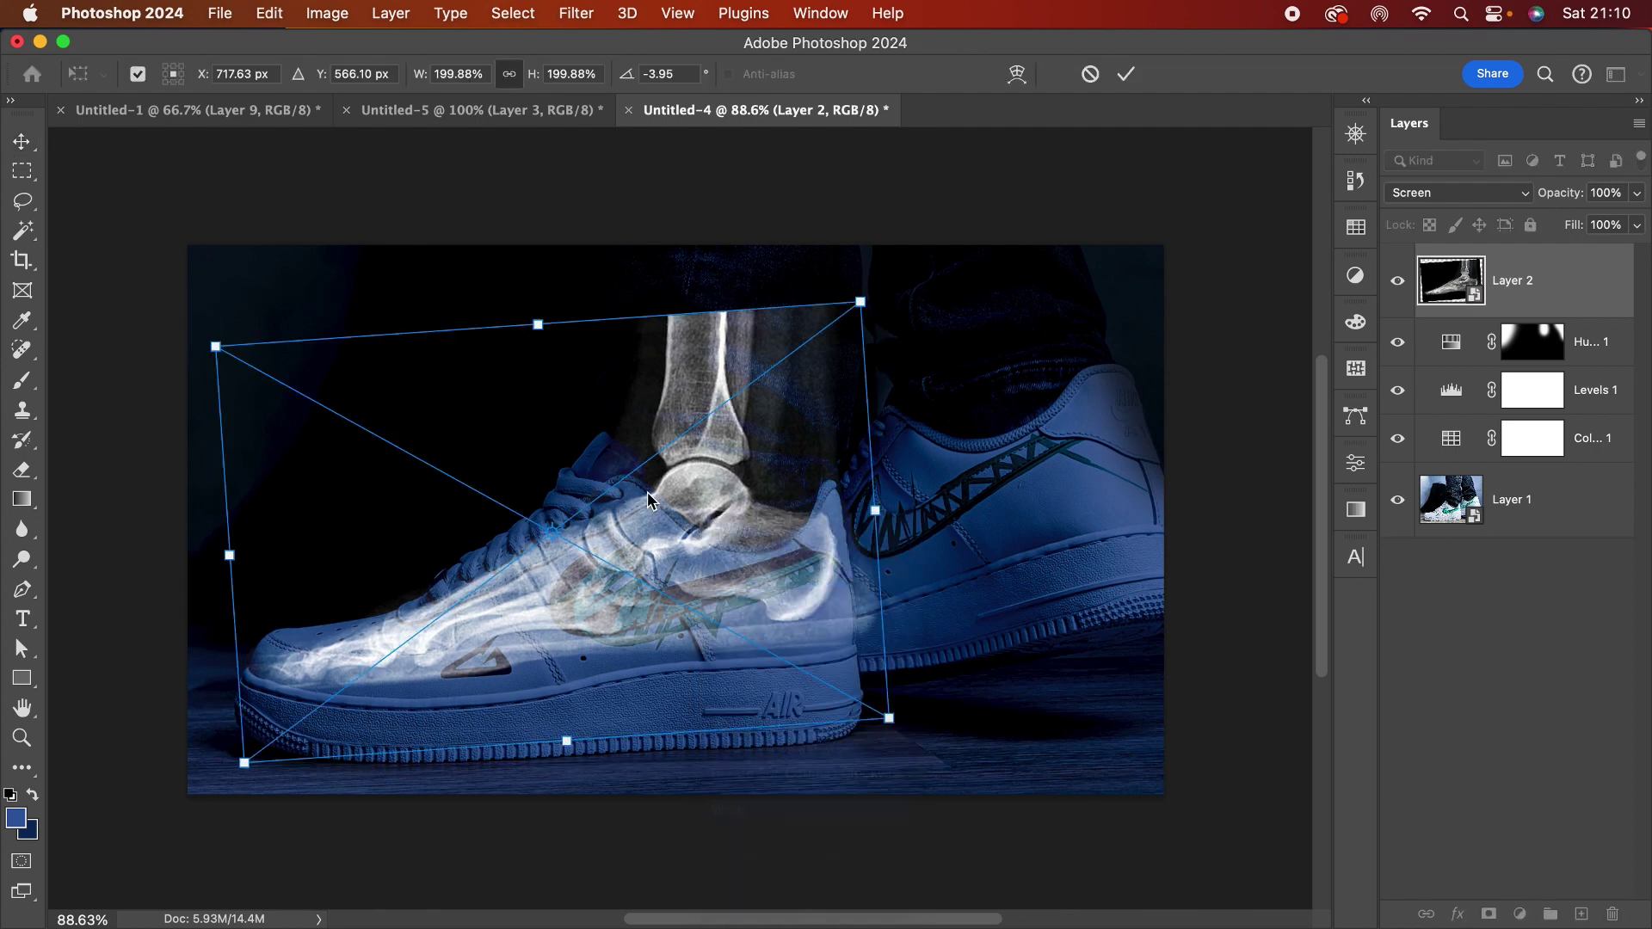
pyautogui.moveTo(676, 342); pyautogui.dragTo(678, 251)
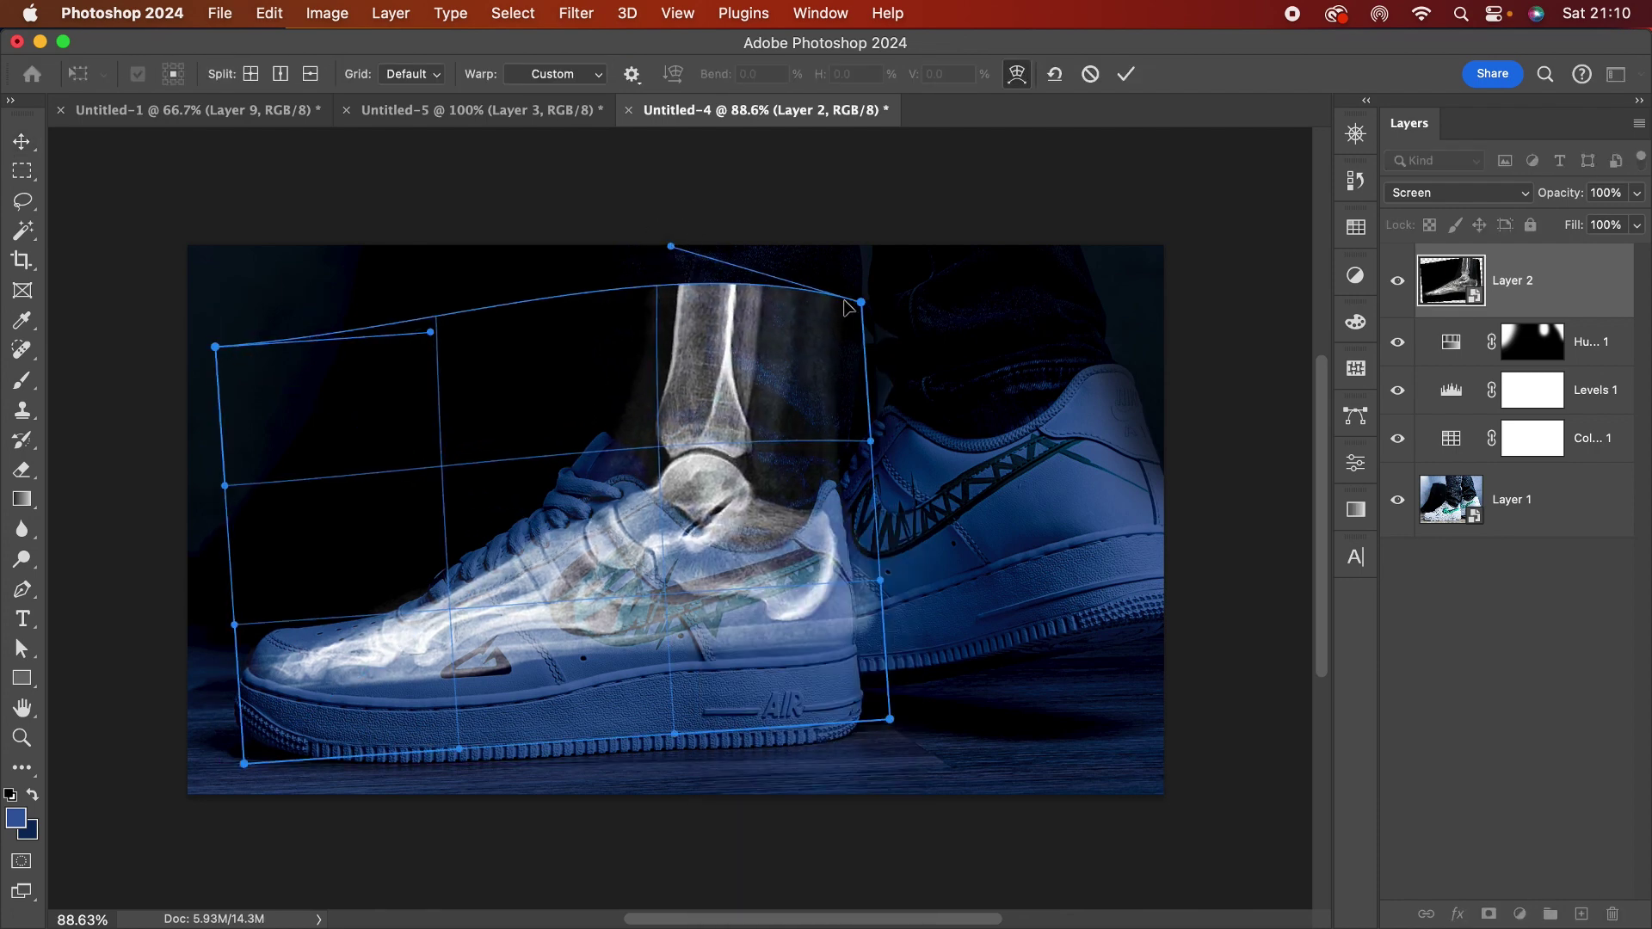
pyautogui.moveTo(848, 307); pyautogui.dragTo(875, 229)
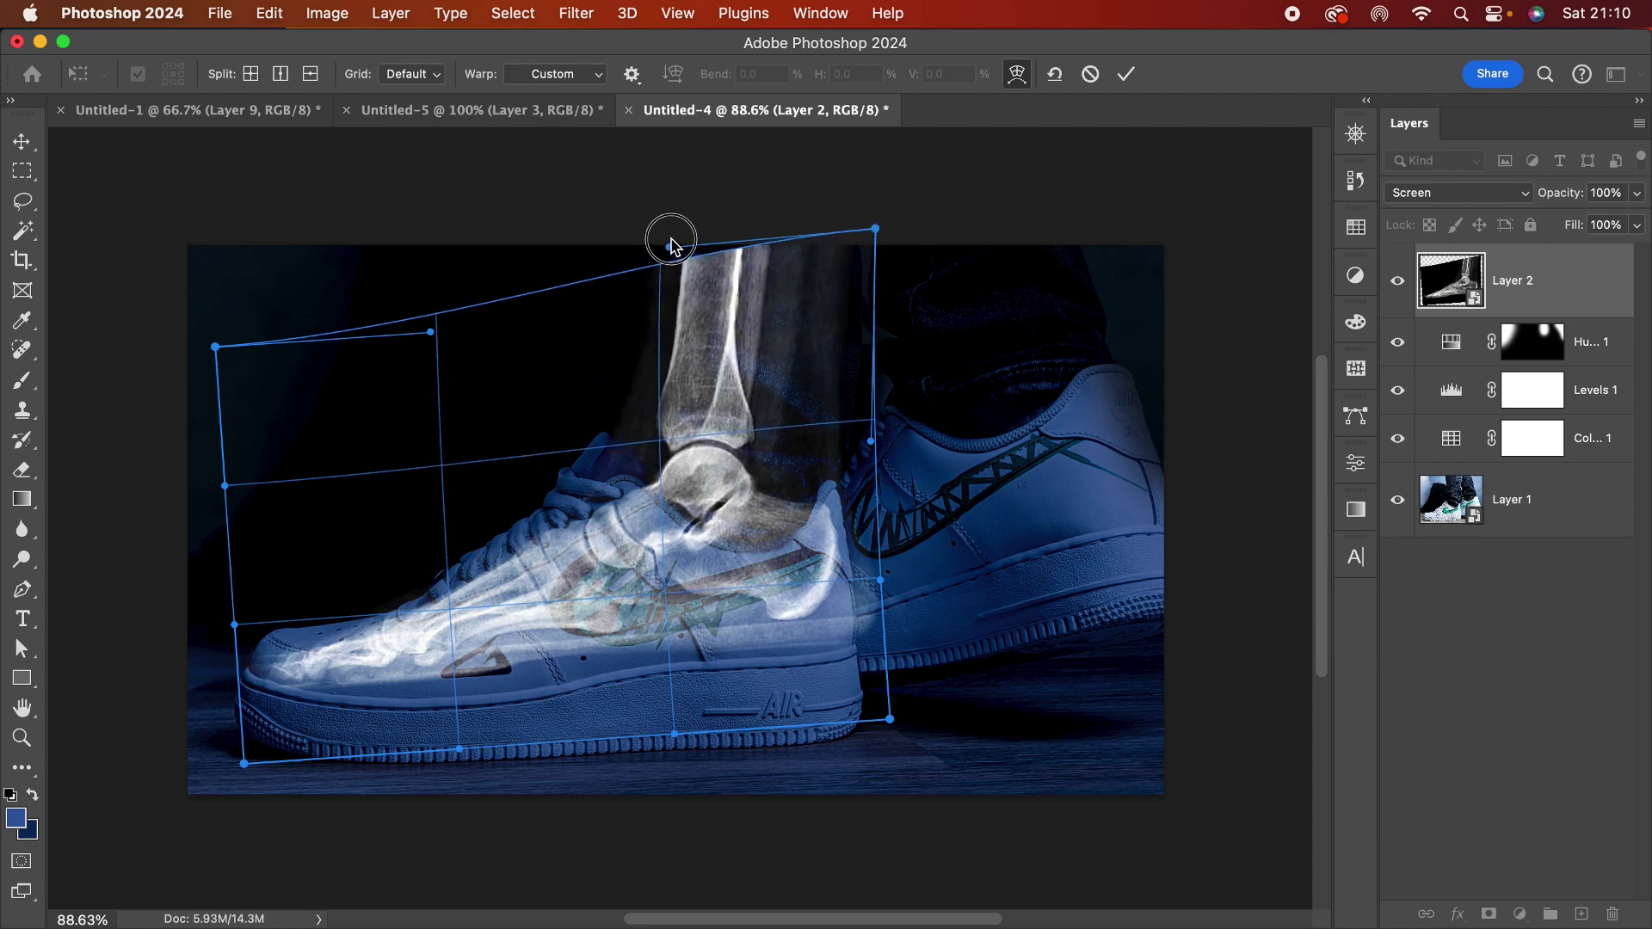
pyautogui.moveTo(671, 245); pyautogui.dragTo(684, 231)
# Step: Warp the X-ray's ankle, heel and foot bones to follow the front shoe's shape, and apply the transformation
pyautogui.moveTo(741, 376); pyautogui.dragTo(783, 577)
pyautogui.moveTo(338, 659); pyautogui.dragTo(442, 654)
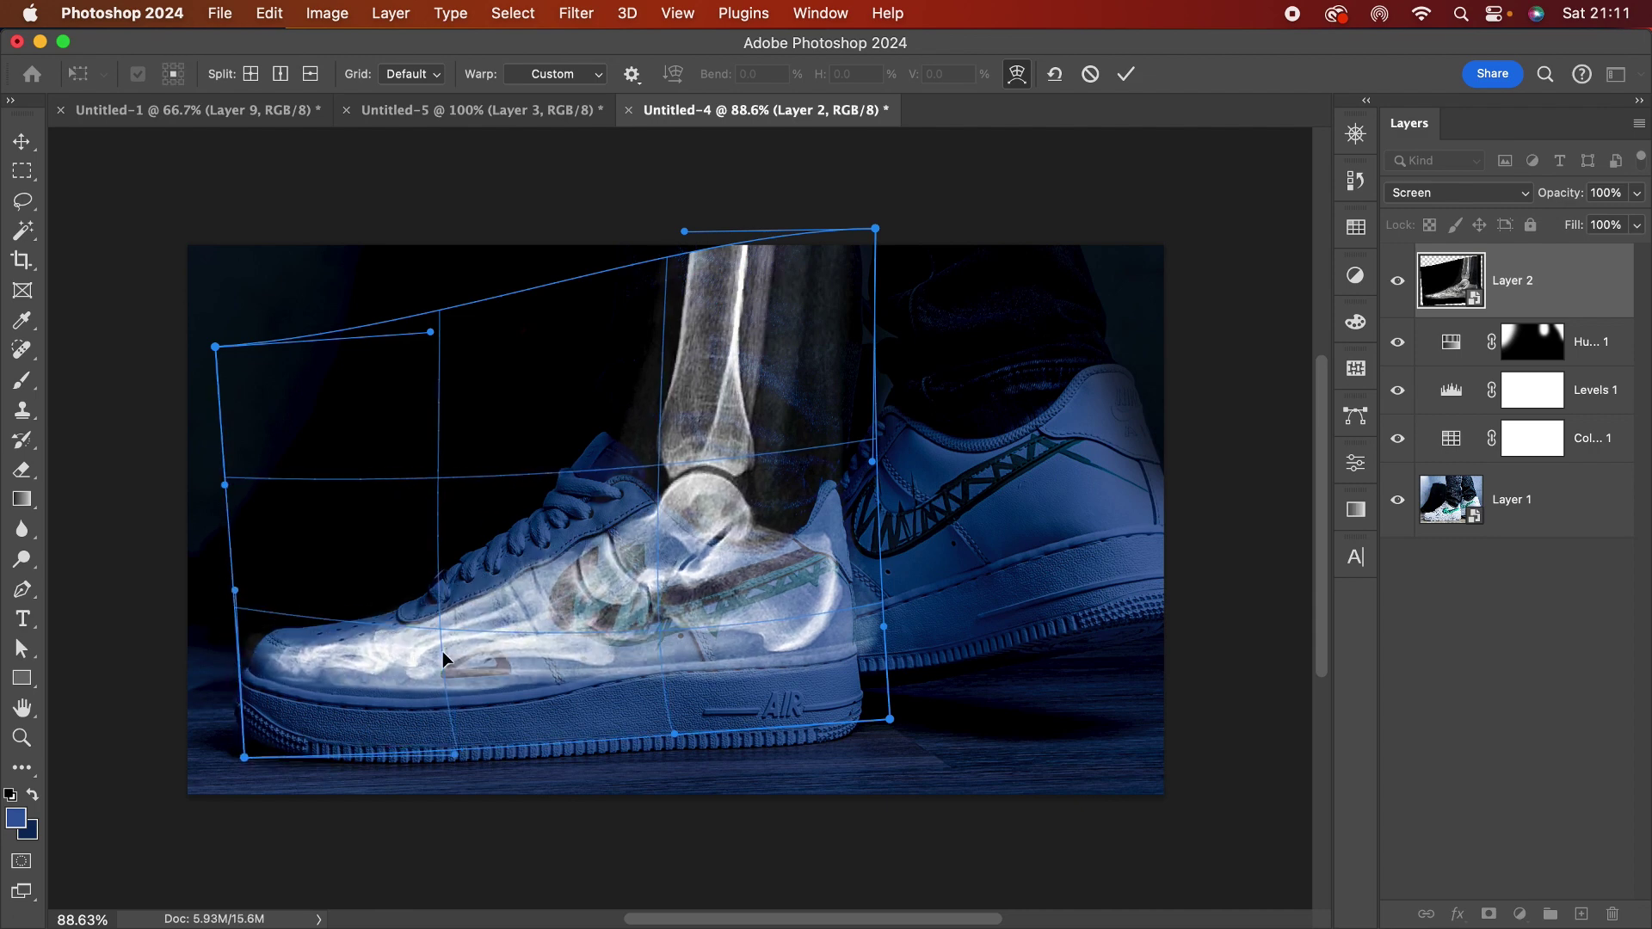
pyautogui.moveTo(647, 597); pyautogui.dragTo(737, 523)
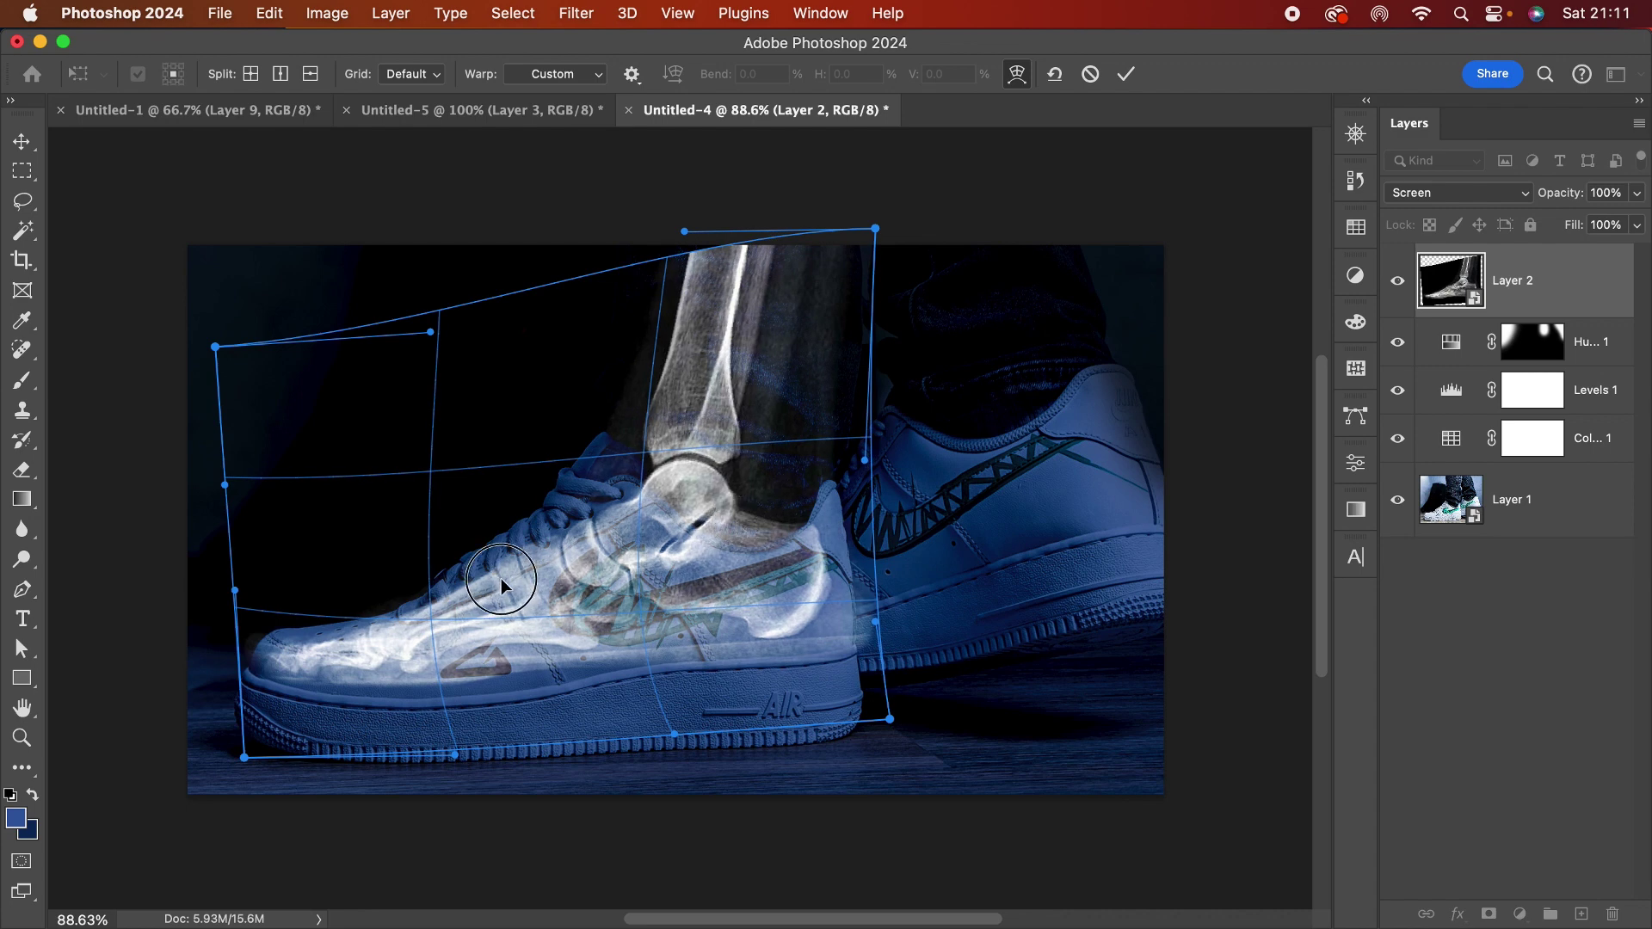
pyautogui.moveTo(466, 673); pyautogui.dragTo(472, 686)
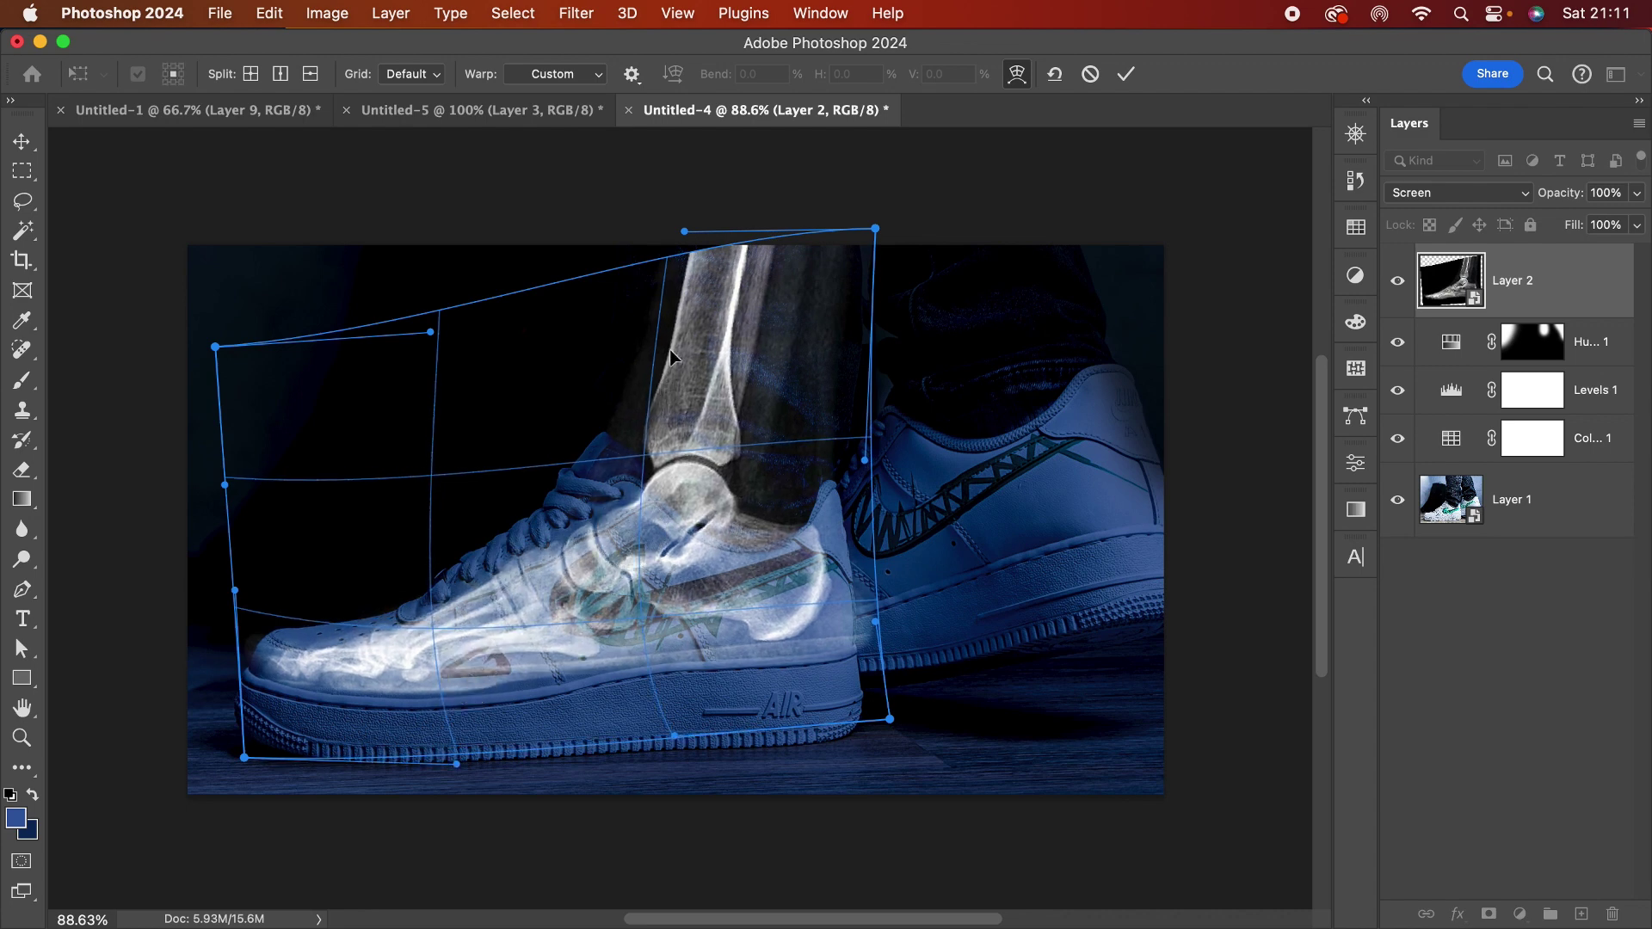
pyautogui.moveTo(832, 245); pyautogui.dragTo(811, 231)
pyautogui.moveTo(768, 371); pyautogui.dragTo(761, 381)
pyautogui.press('Return')
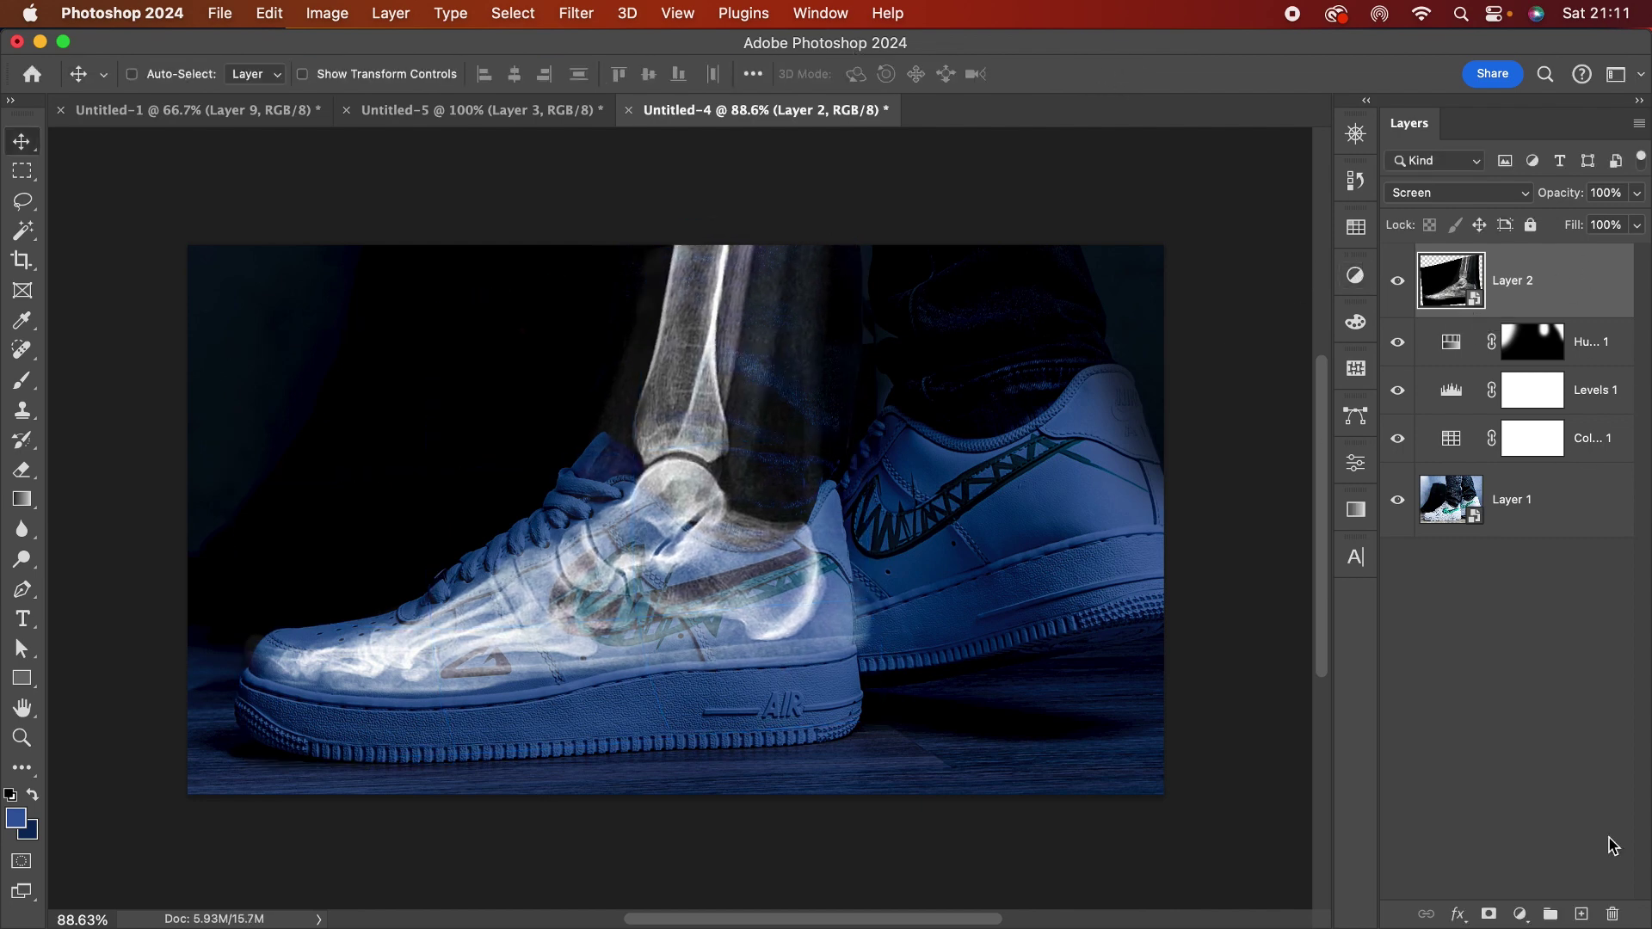
# Step: Add a new layer named "glow" above the X-ray and use 335ba2 as the foreground colour
pyautogui.click(1582, 915)
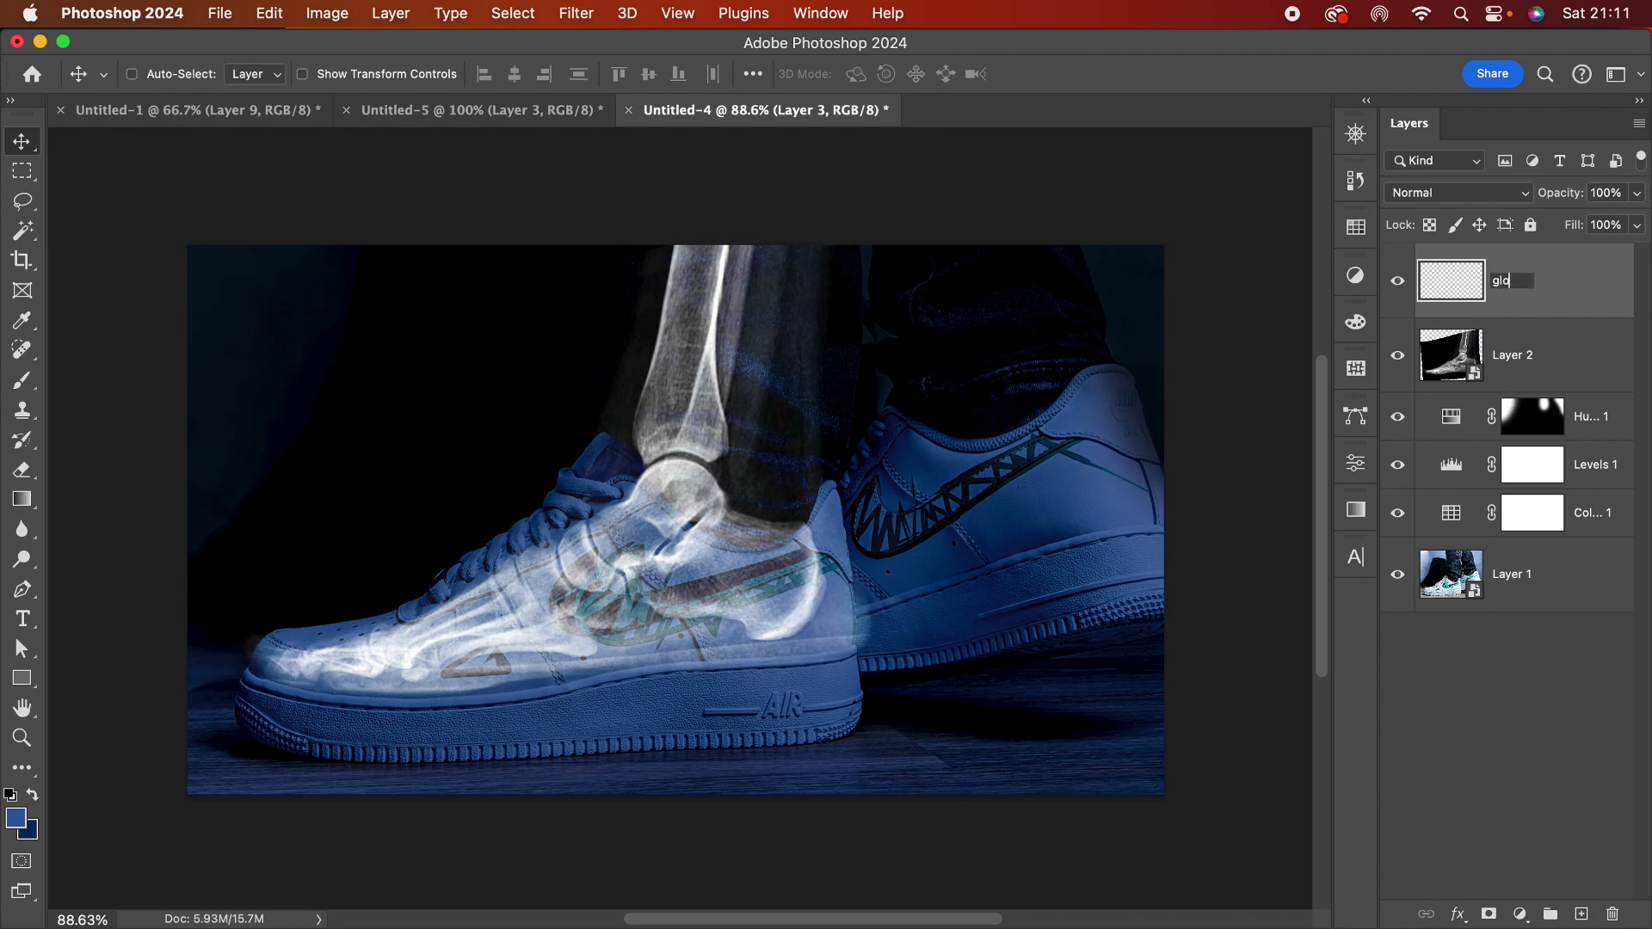
pyautogui.press('Return')
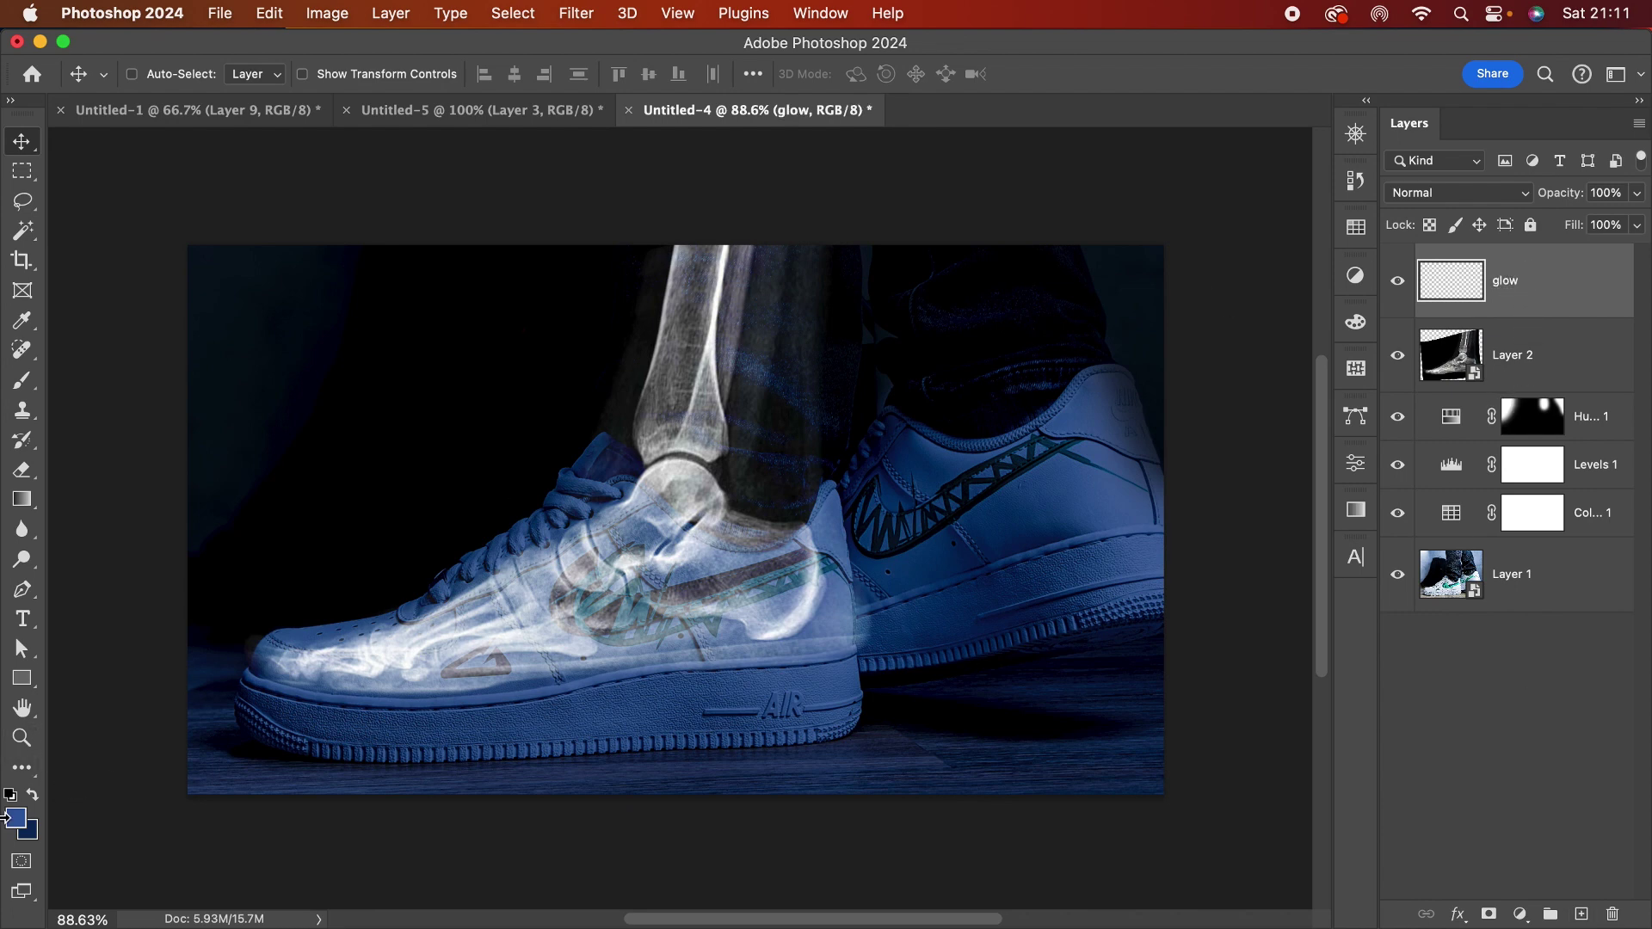
pyautogui.click(17, 822)
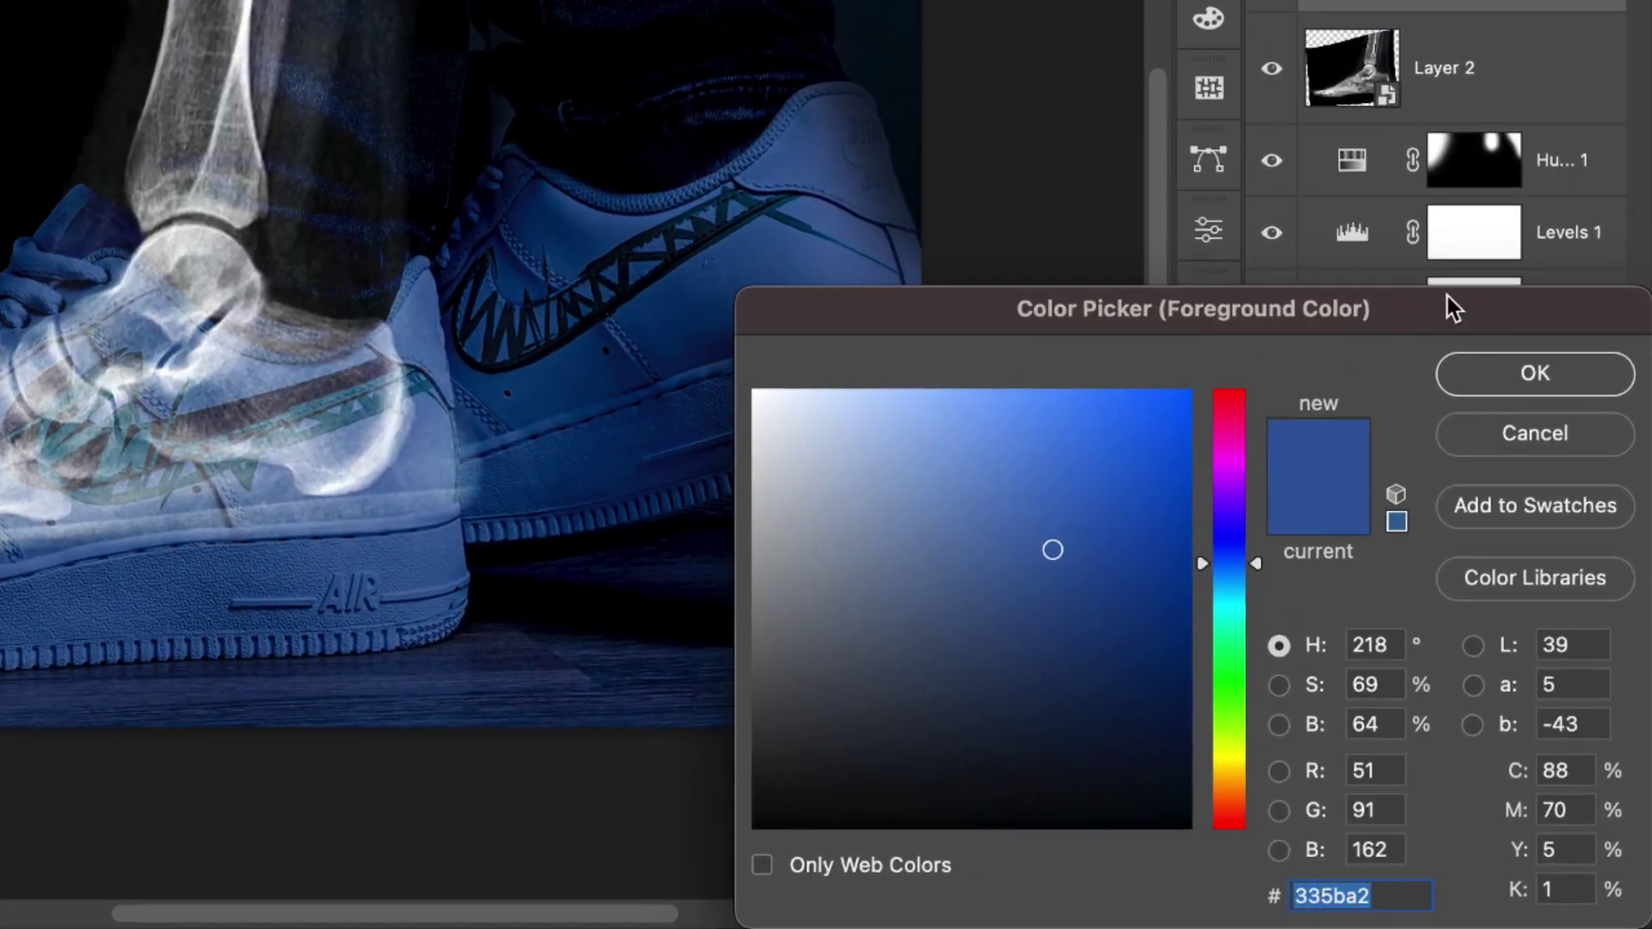
pyautogui.moveTo(1453, 307); pyautogui.dragTo(924, 49)
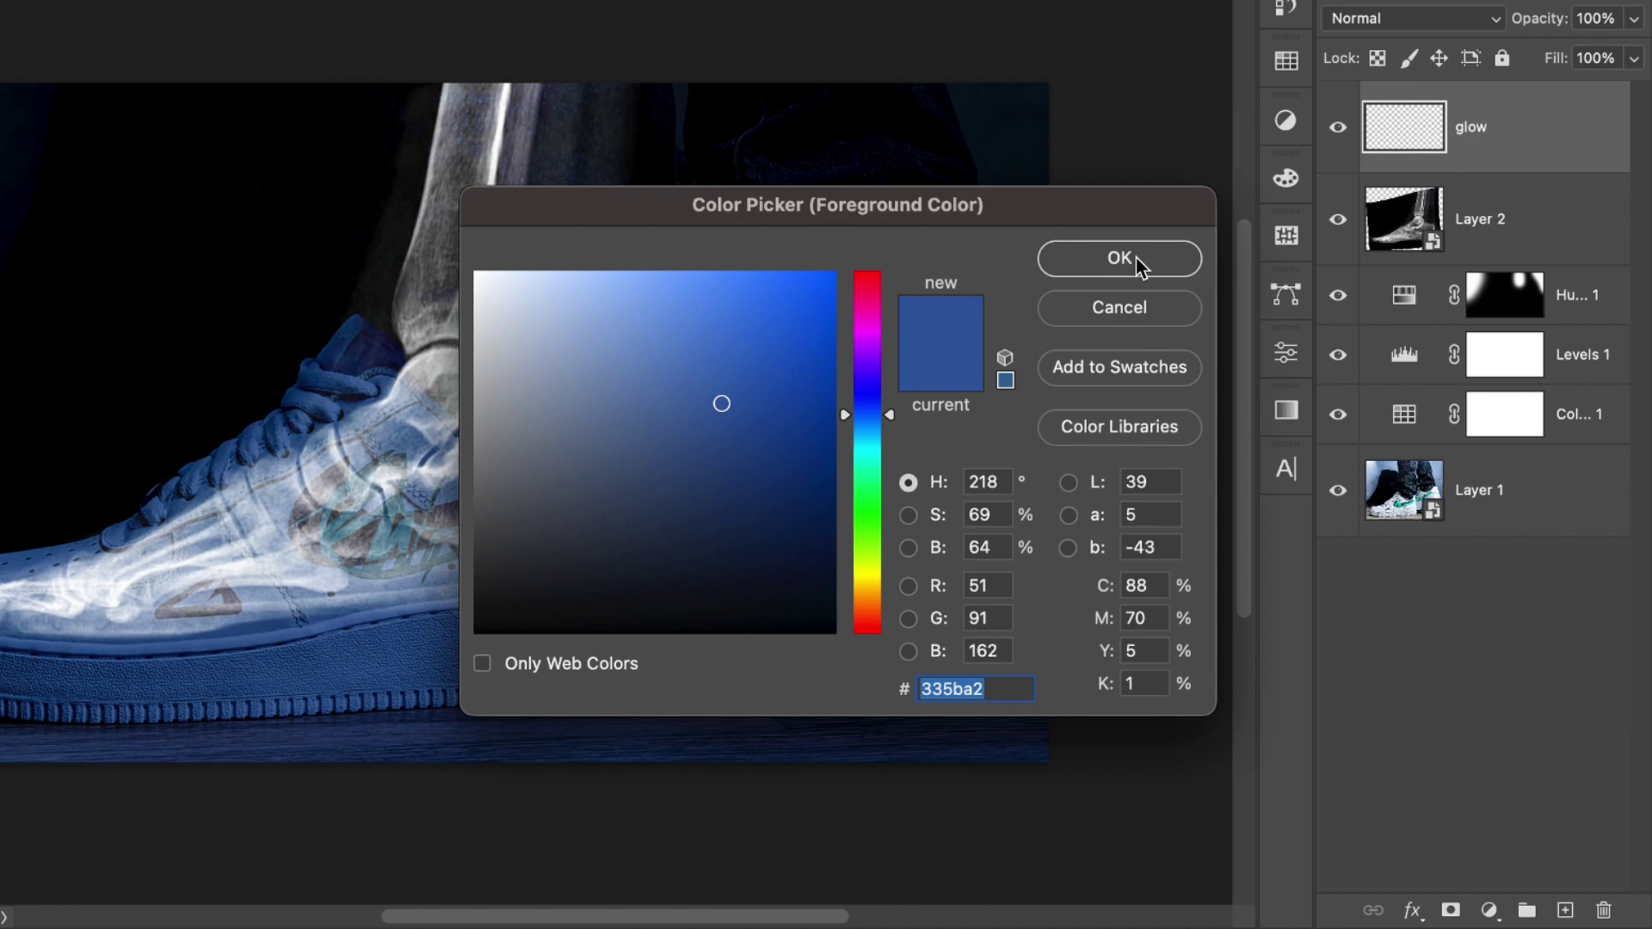
pyautogui.click(1007, 116)
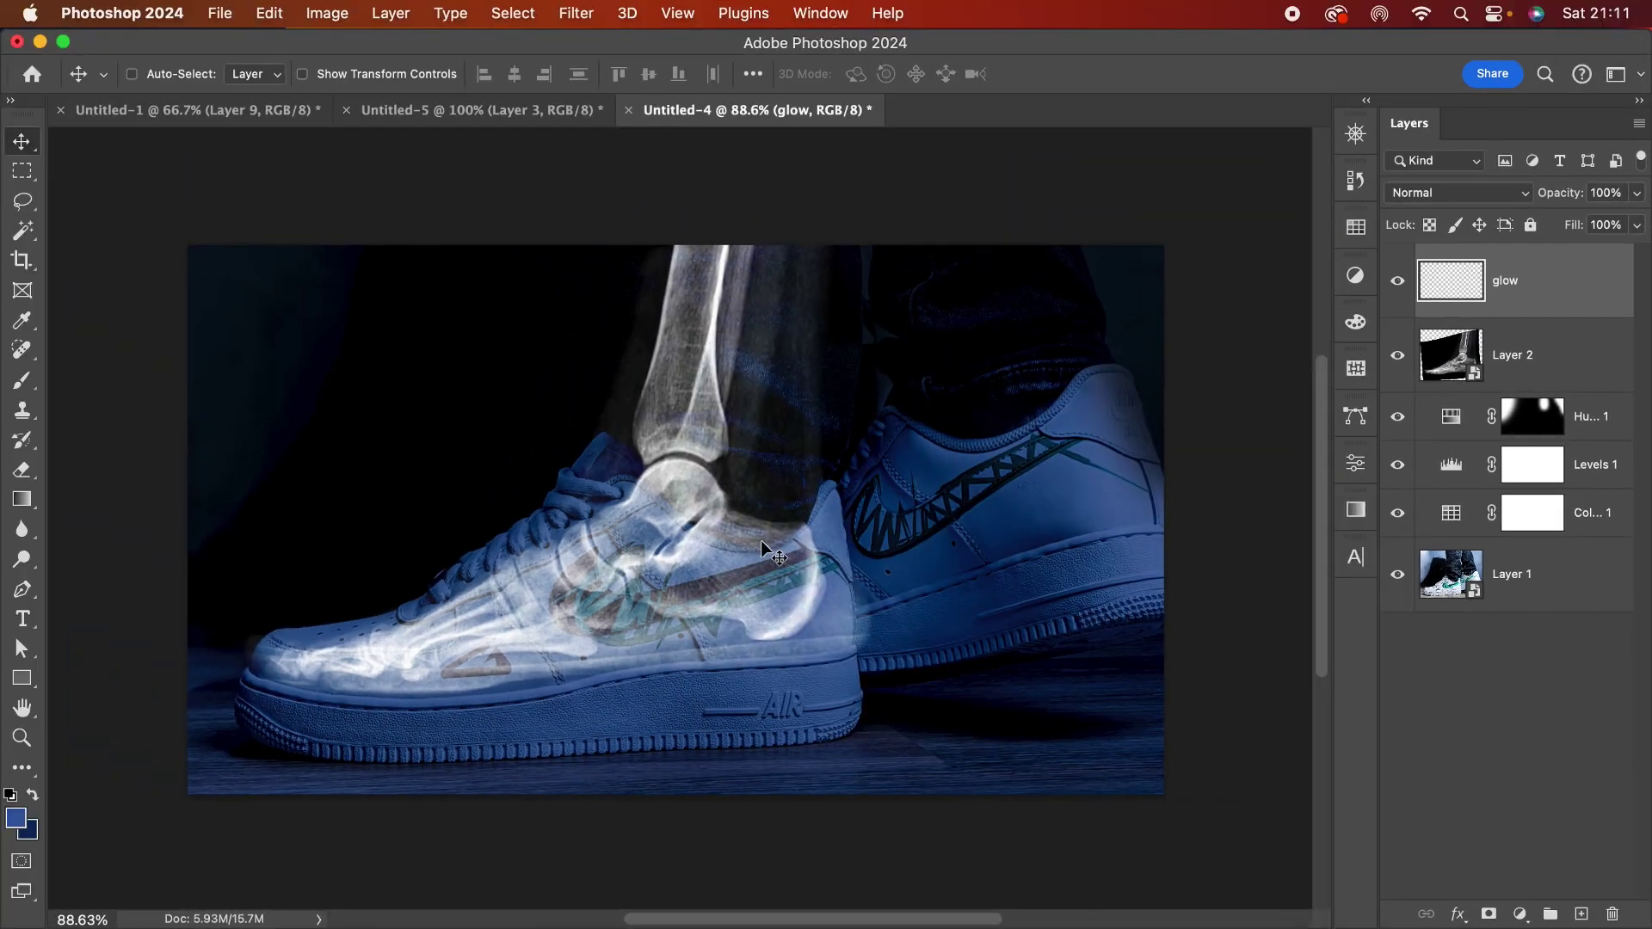
# Step: Paint soft blue over the foot, heel and leg bones on the glow layer with a 600 px brush
pyautogui.press('b')
pyautogui.moveTo(804, 554)
pyautogui.mouseDown()
pyautogui.moveTo(654, 551)
pyautogui.moveTo(680, 559)
pyautogui.moveTo(677, 527)
pyautogui.moveTo(517, 594)
pyautogui.moveTo(350, 590)
pyautogui.moveTo(572, 628)
pyautogui.mouseUp()
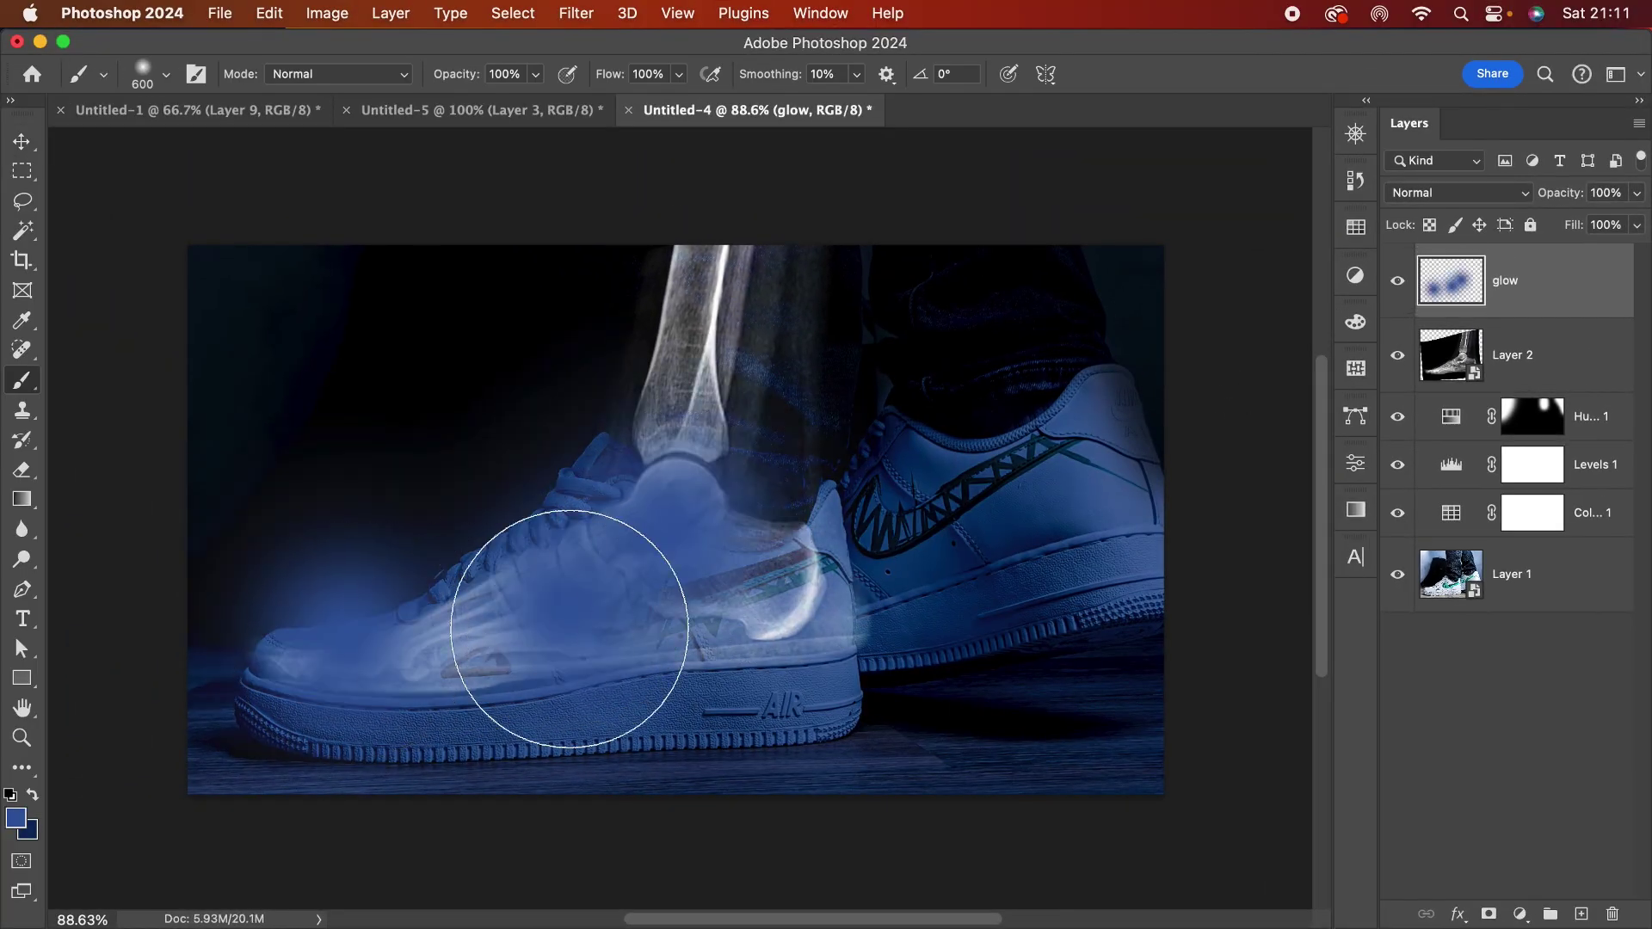
pyautogui.moveTo(809, 586)
pyautogui.mouseDown()
pyautogui.moveTo(810, 450)
pyautogui.moveTo(723, 322)
pyautogui.mouseUp()
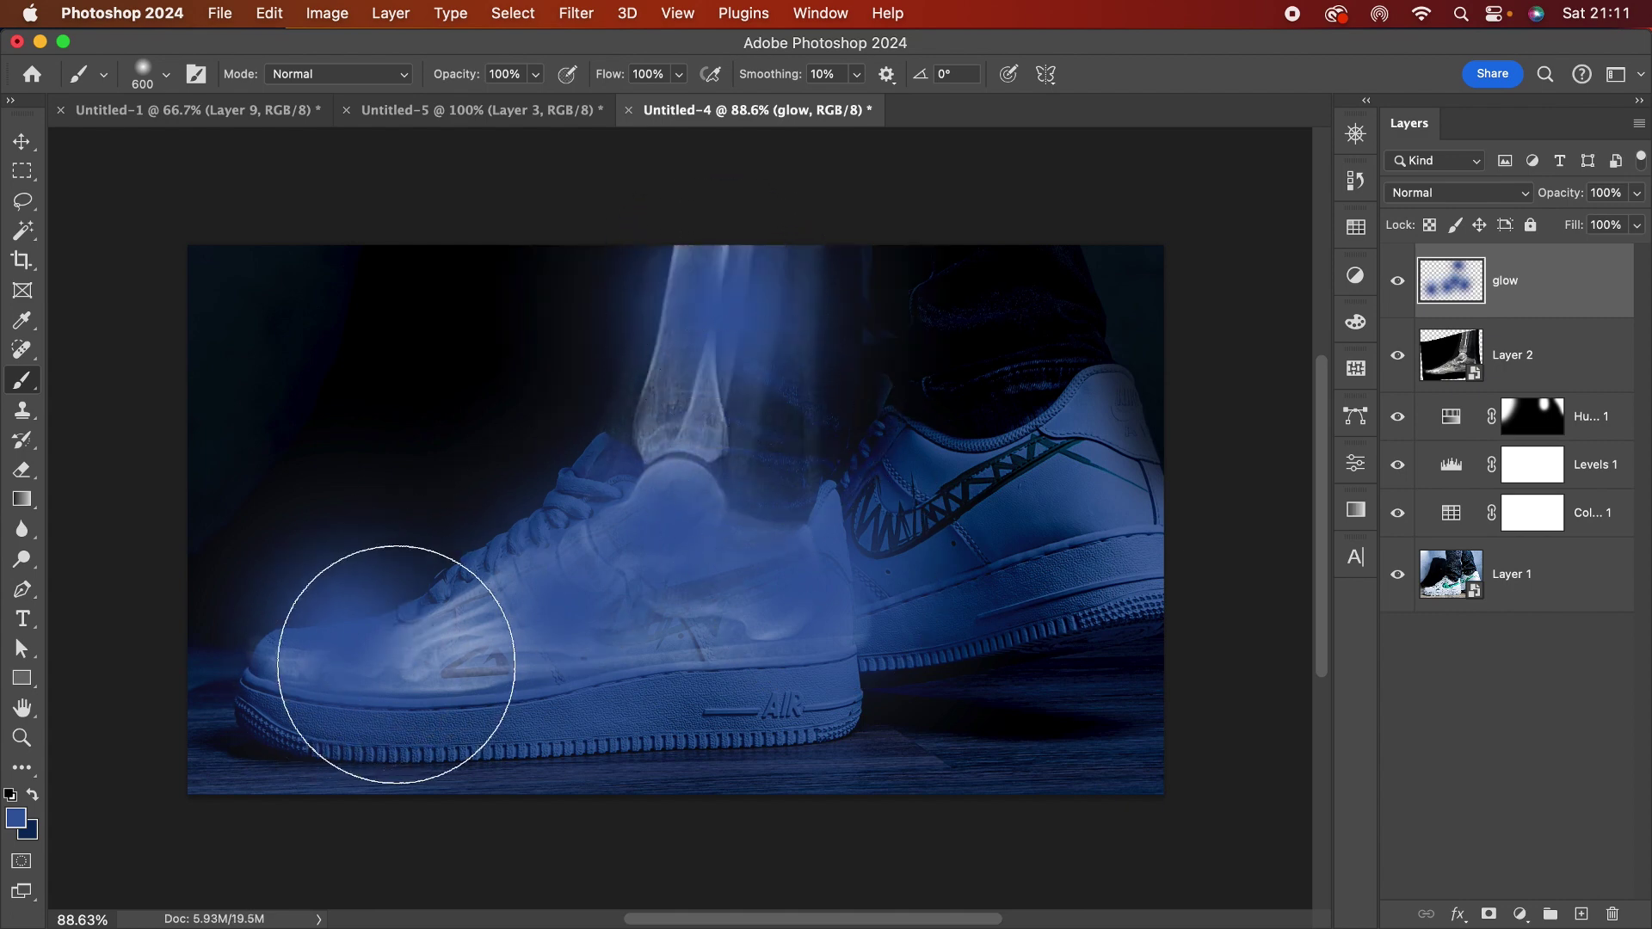
# Step: Set the glow layer's blending to Color Dodge with Transparency Shapes Layer off and fill opacity at 90%
pyautogui.doubleClick(1558, 286)
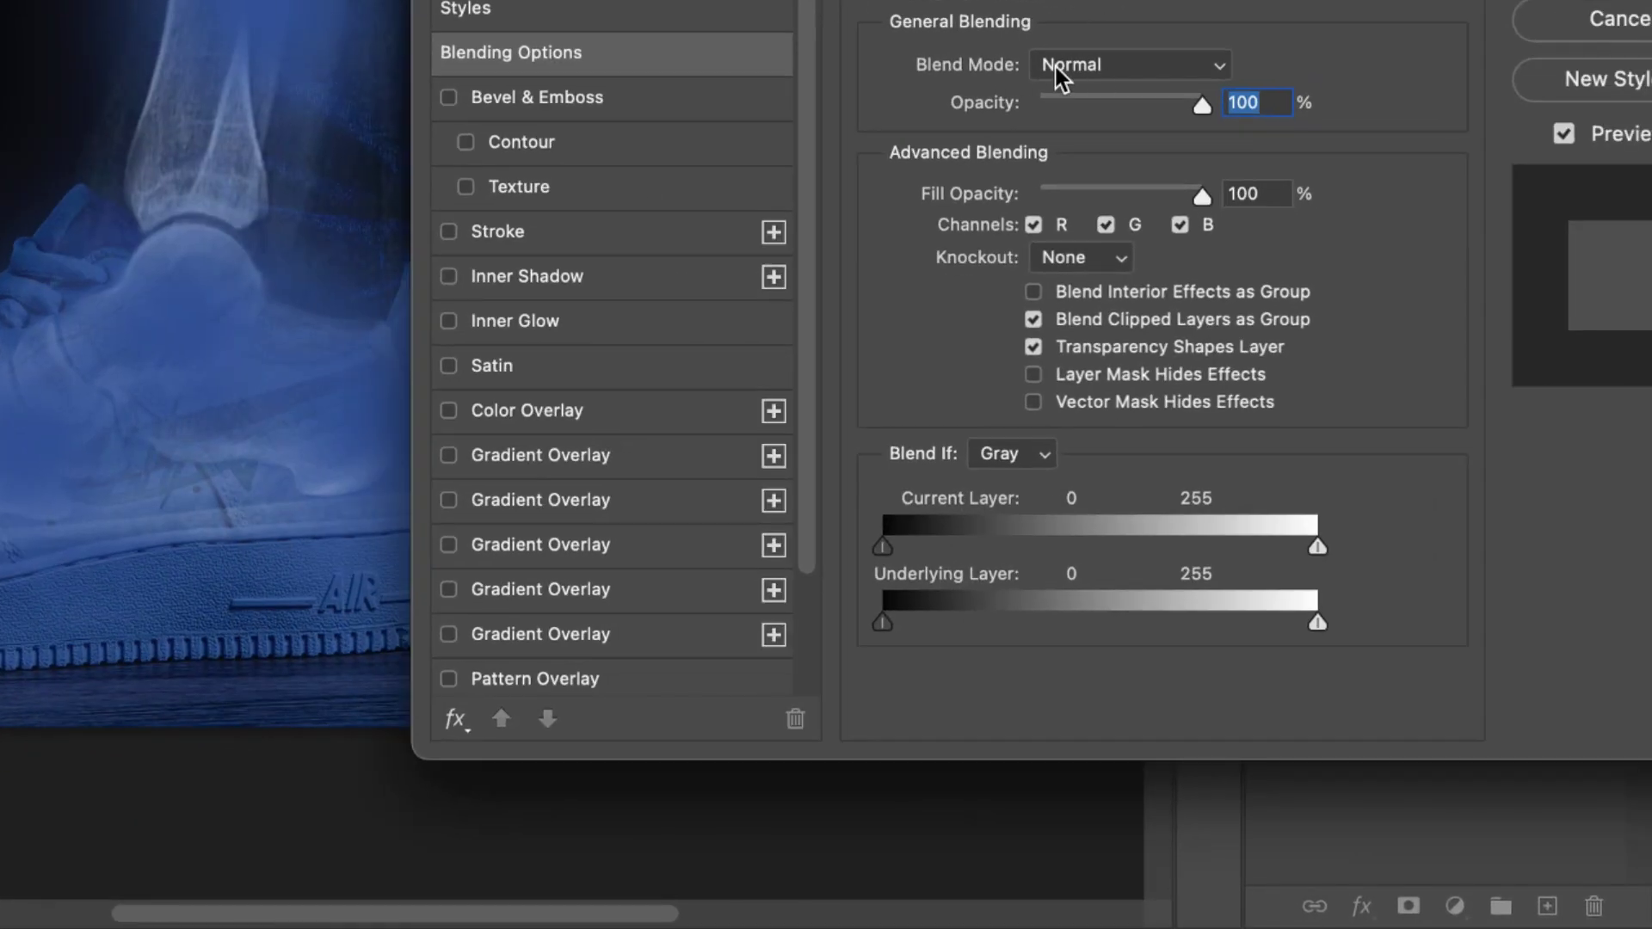
pyautogui.click(1055, 65)
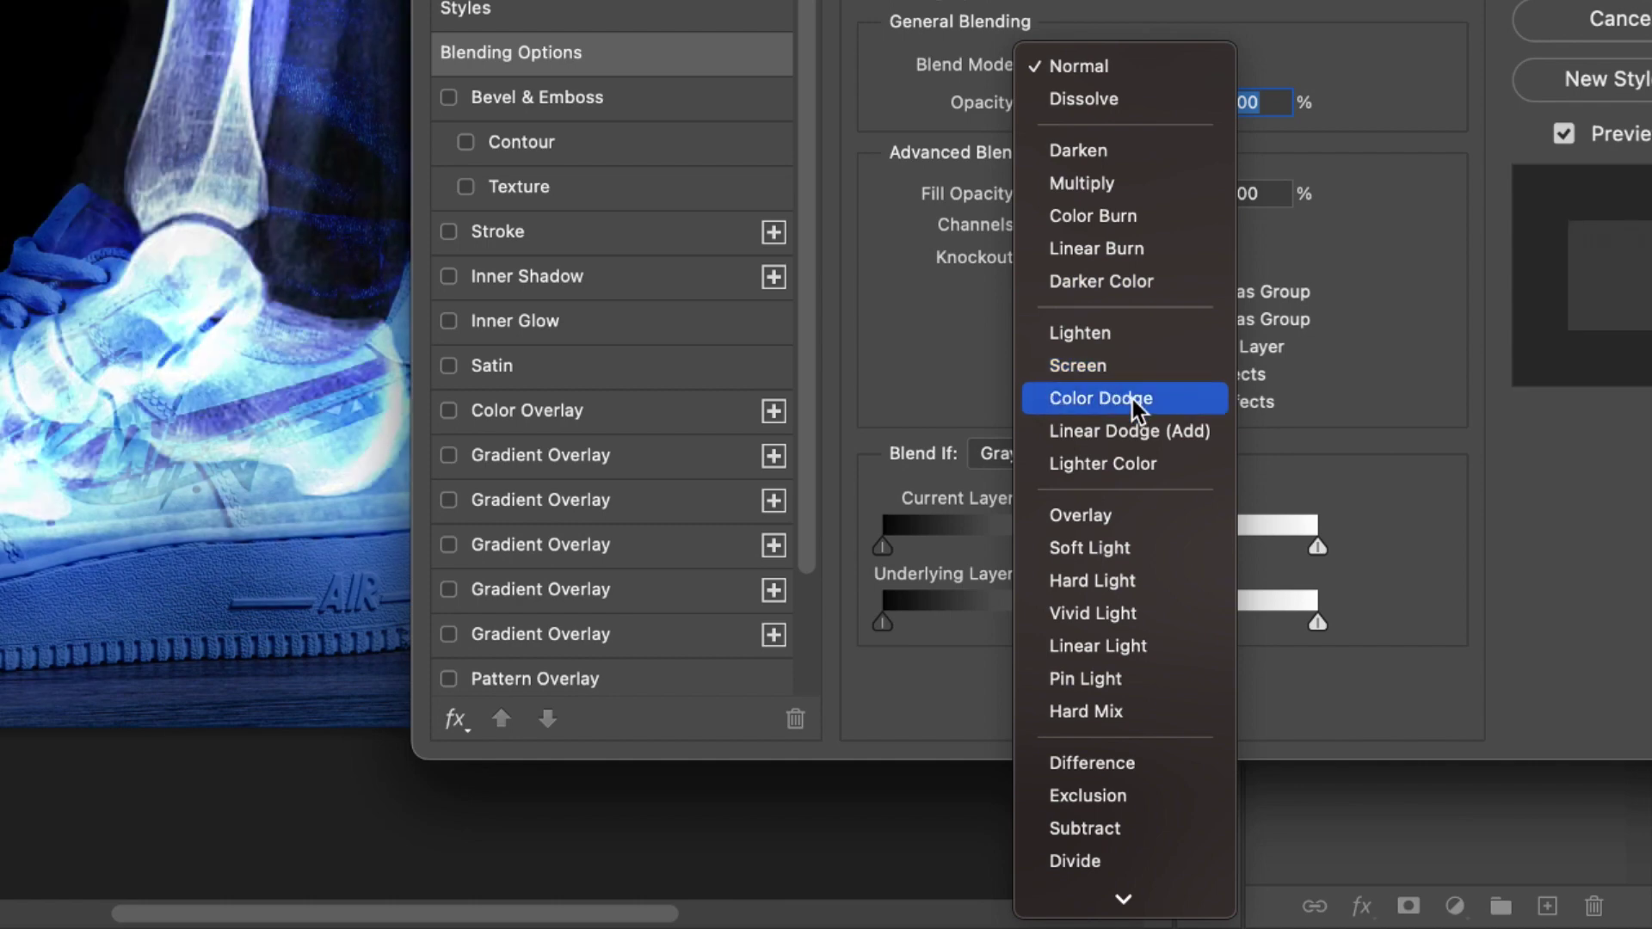
pyautogui.click(1088, 394)
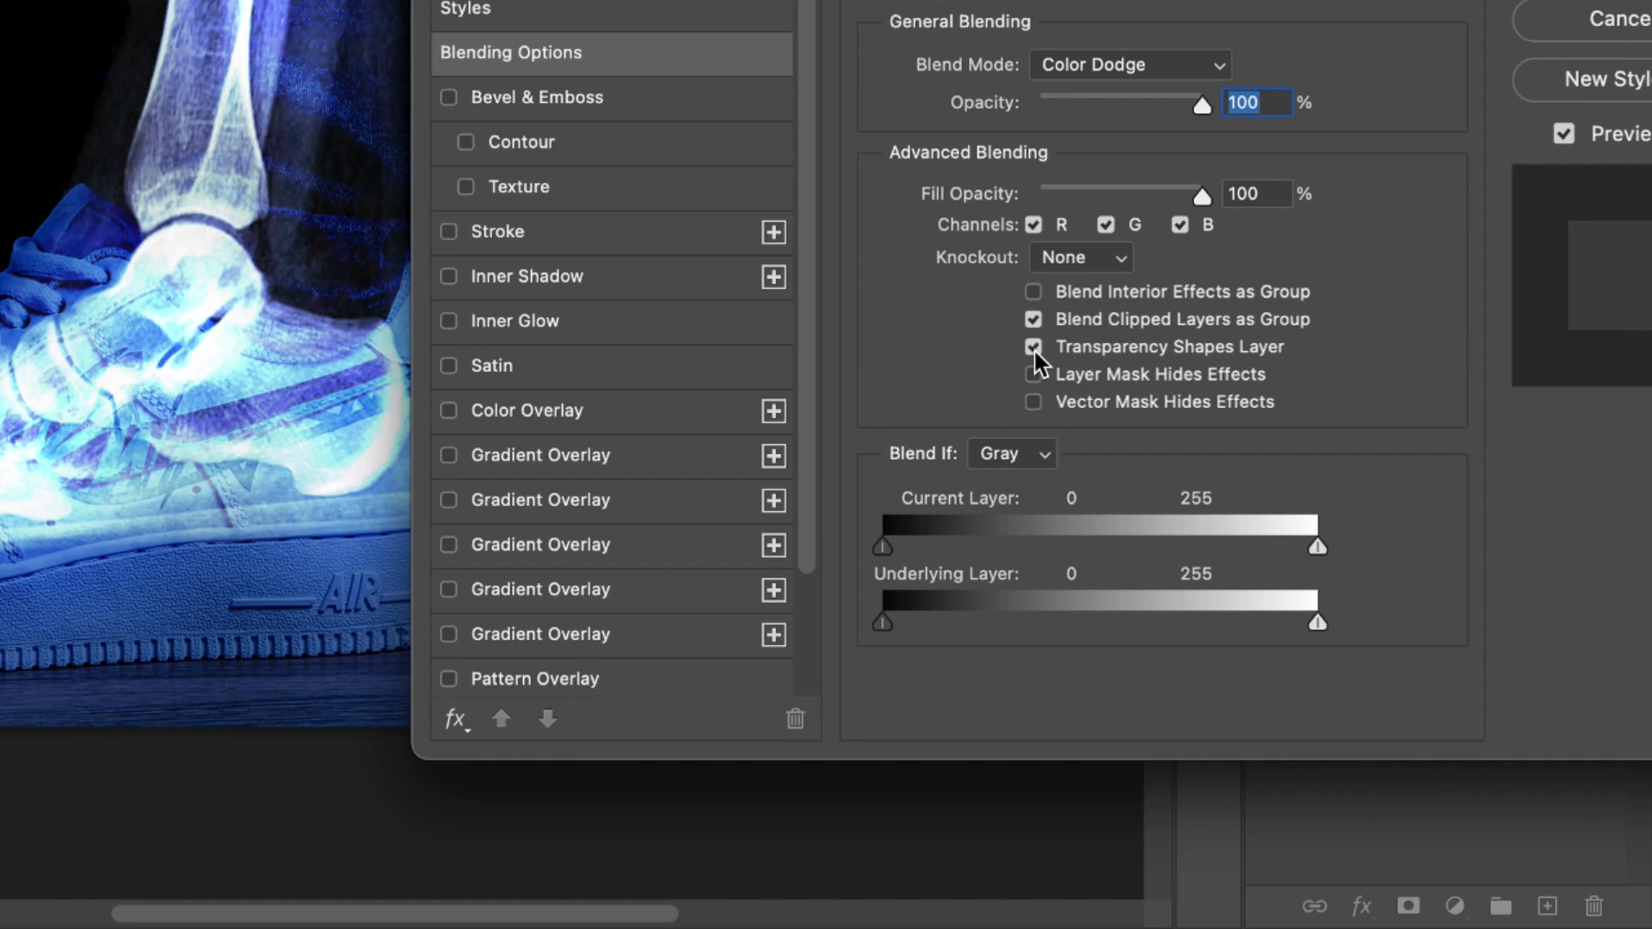
pyautogui.click(1033, 348)
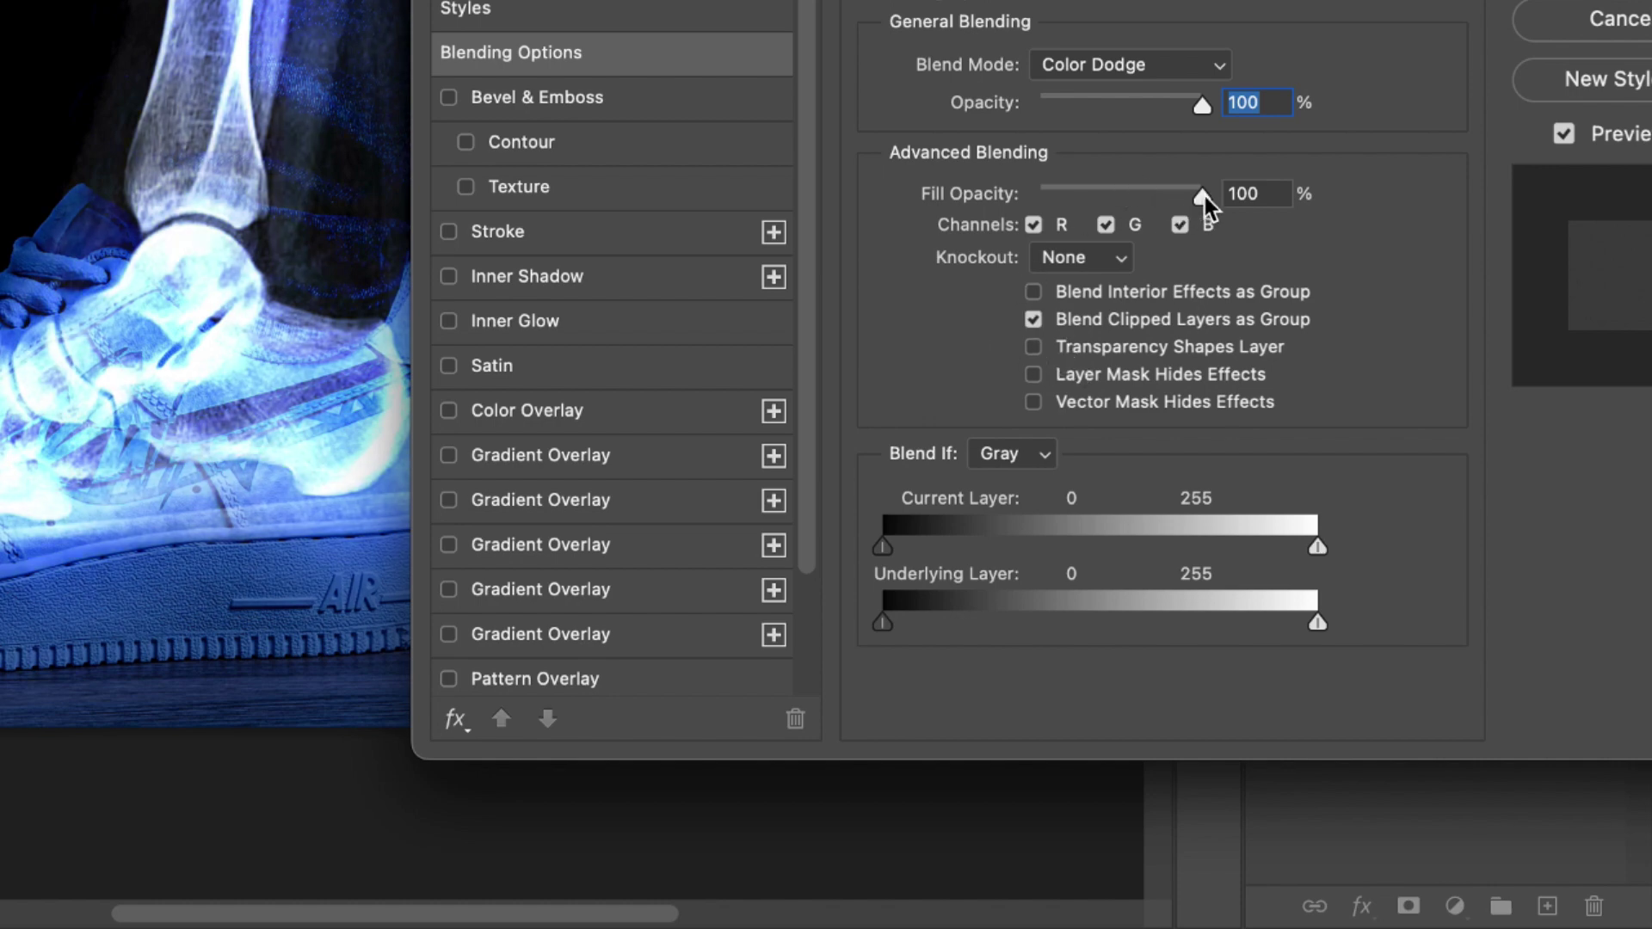
pyautogui.moveTo(1205, 197); pyautogui.dragTo(1185, 199)
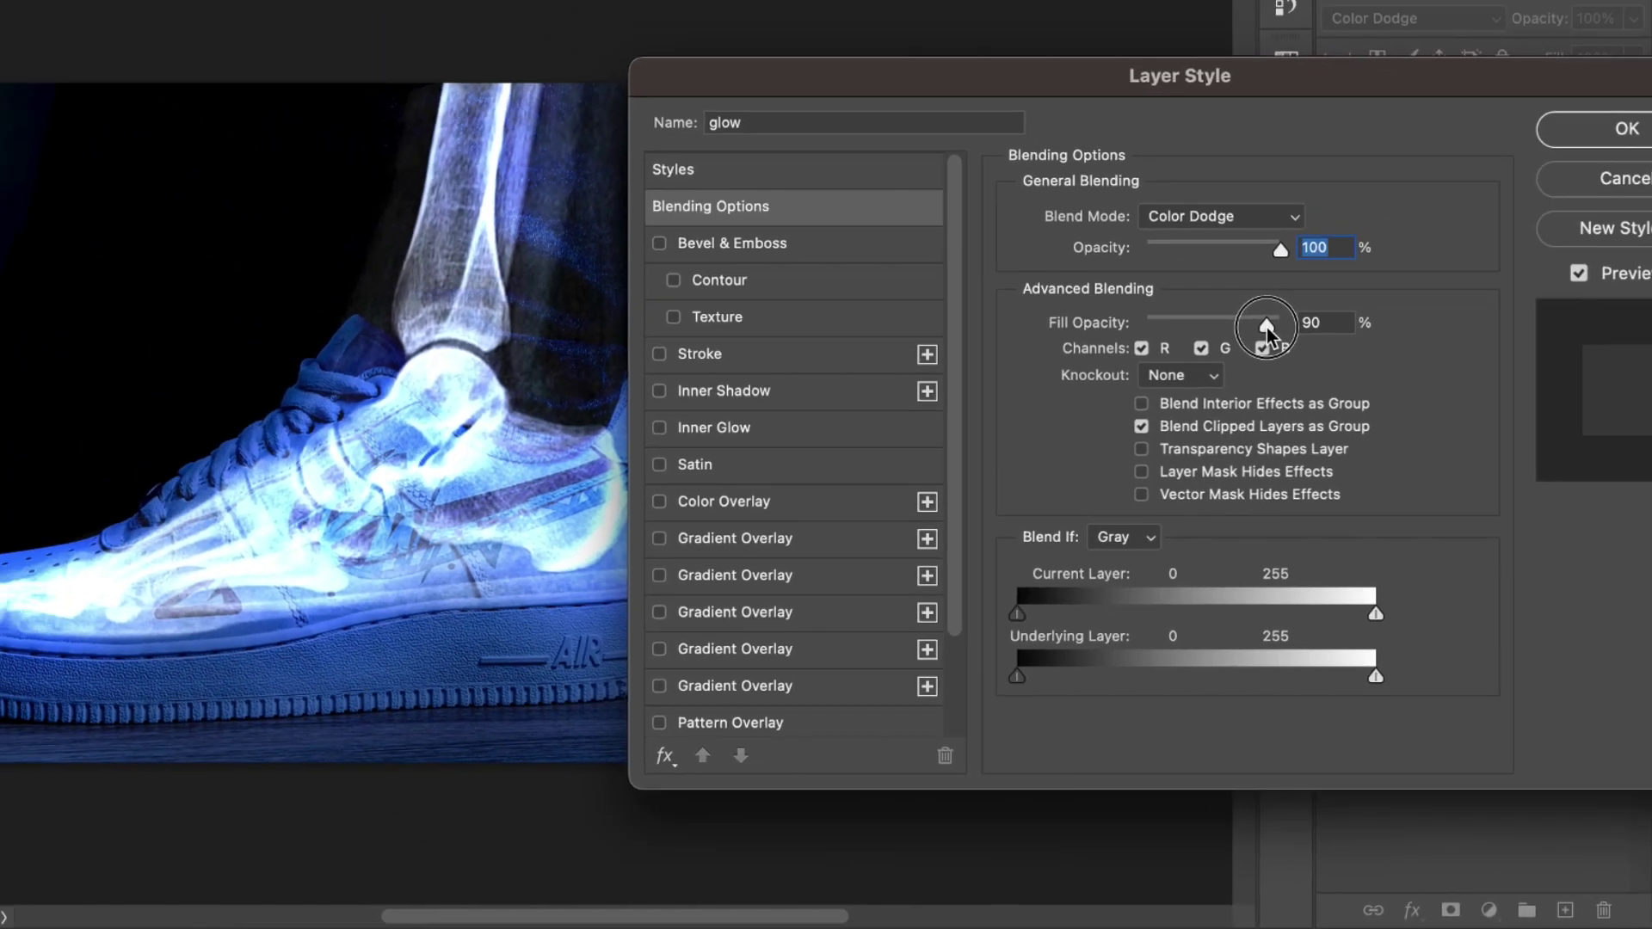
pyautogui.click(1626, 128)
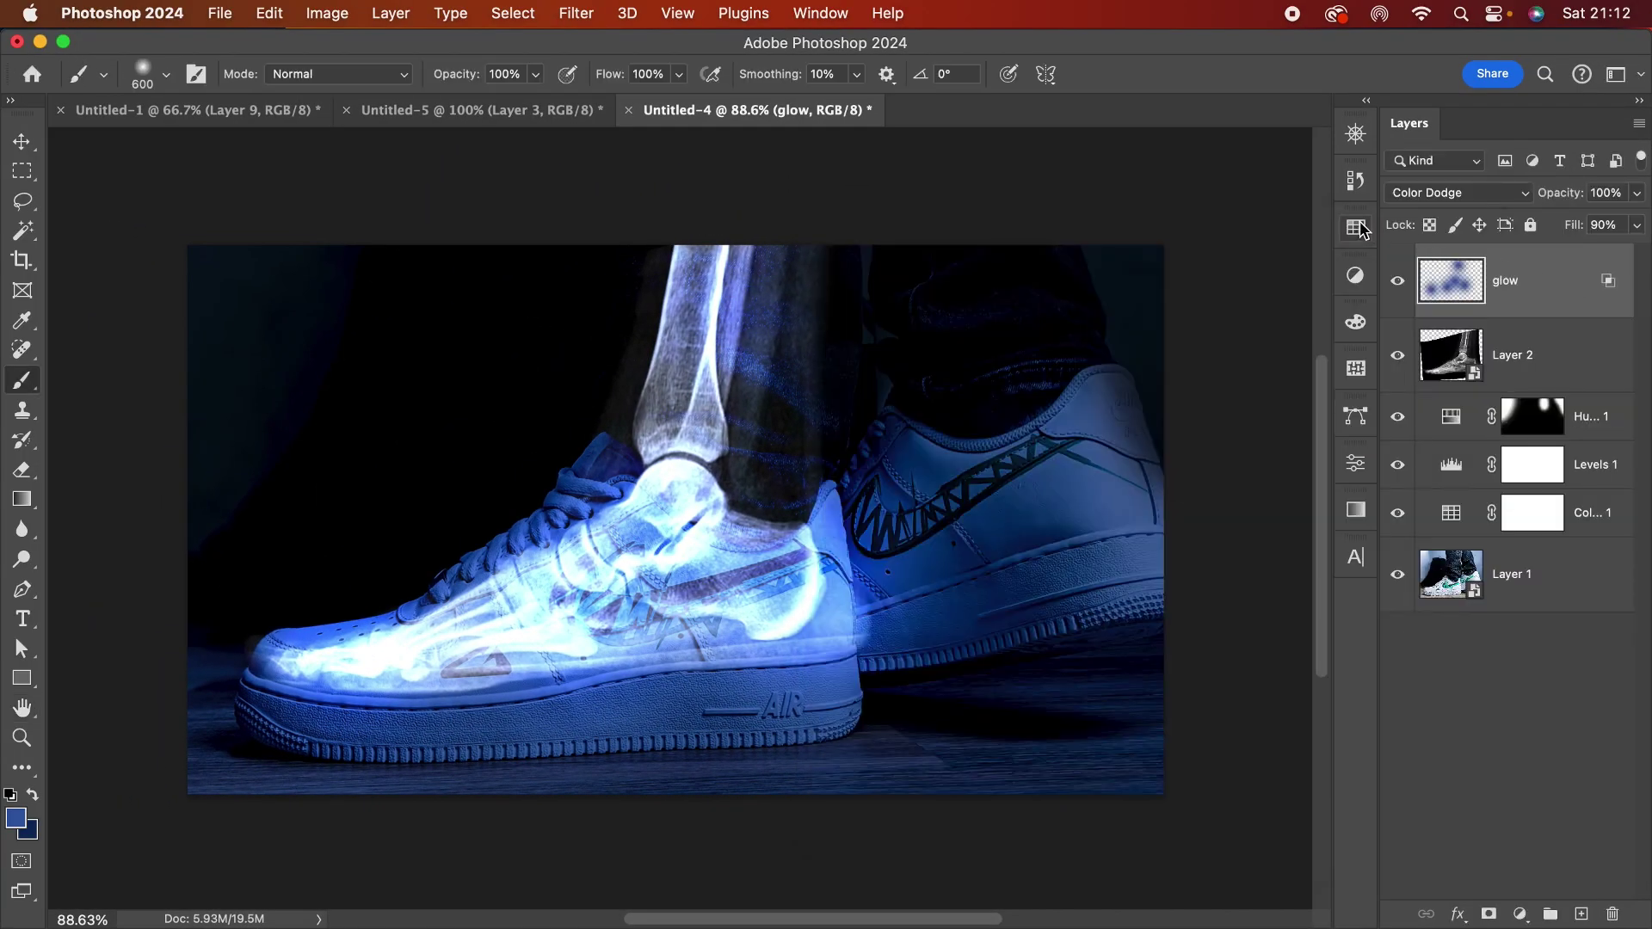
# Step: Add a new layer above the glow layer and name it "outter glow"
pyautogui.click(1582, 914)
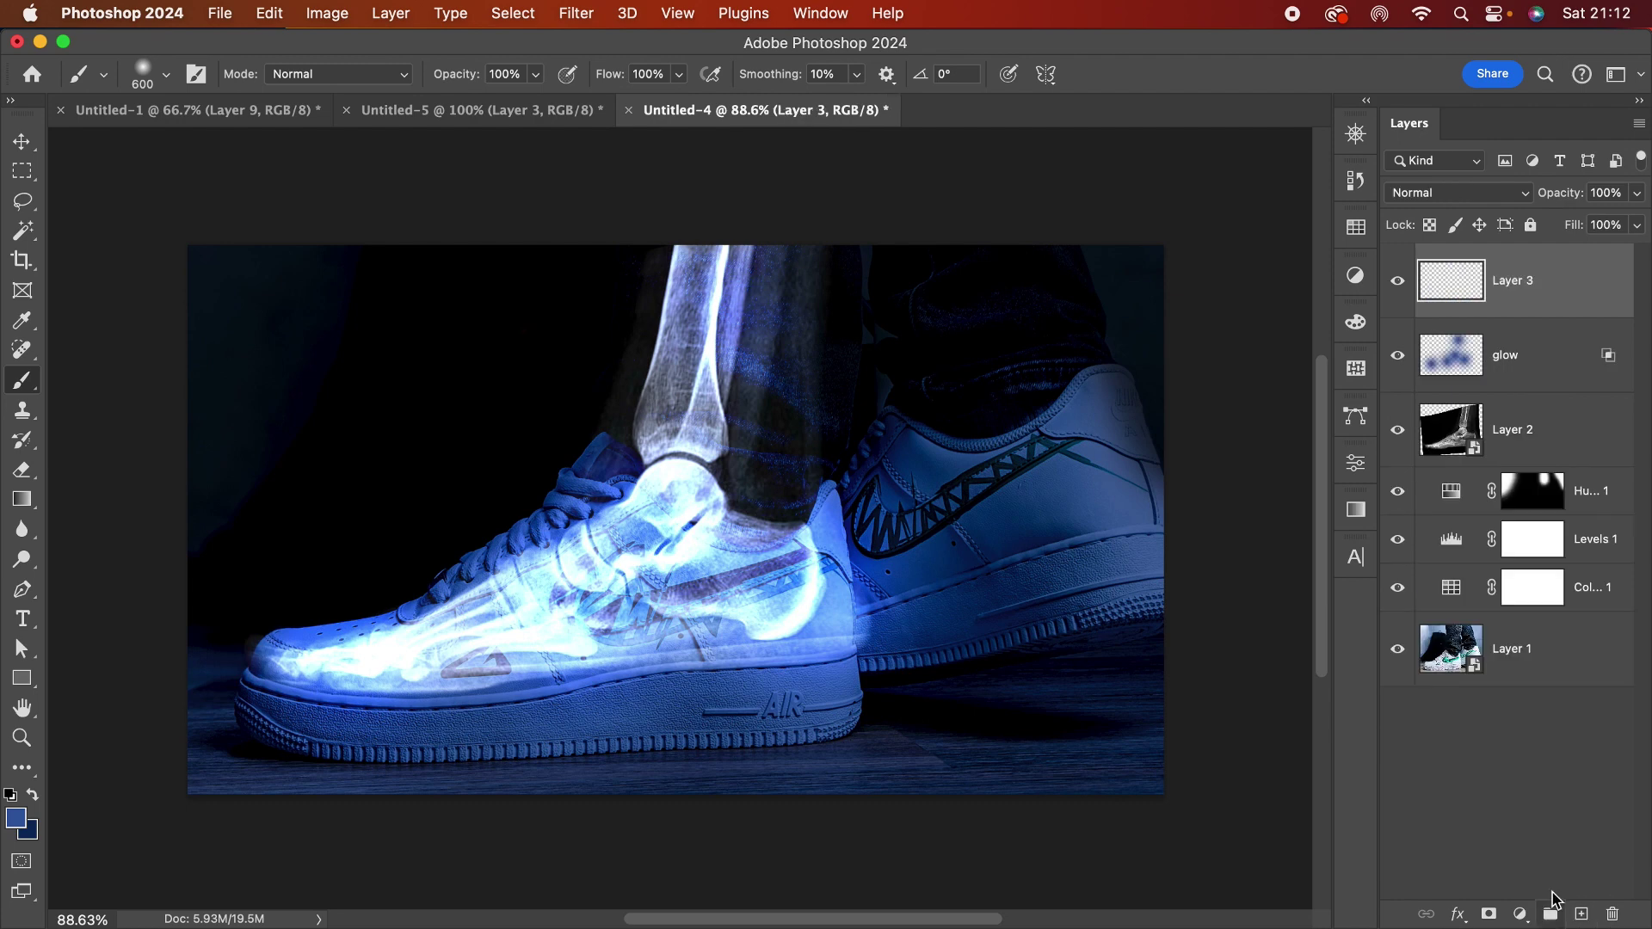
pyautogui.doubleClick(1521, 284)
pyautogui.press('Return')
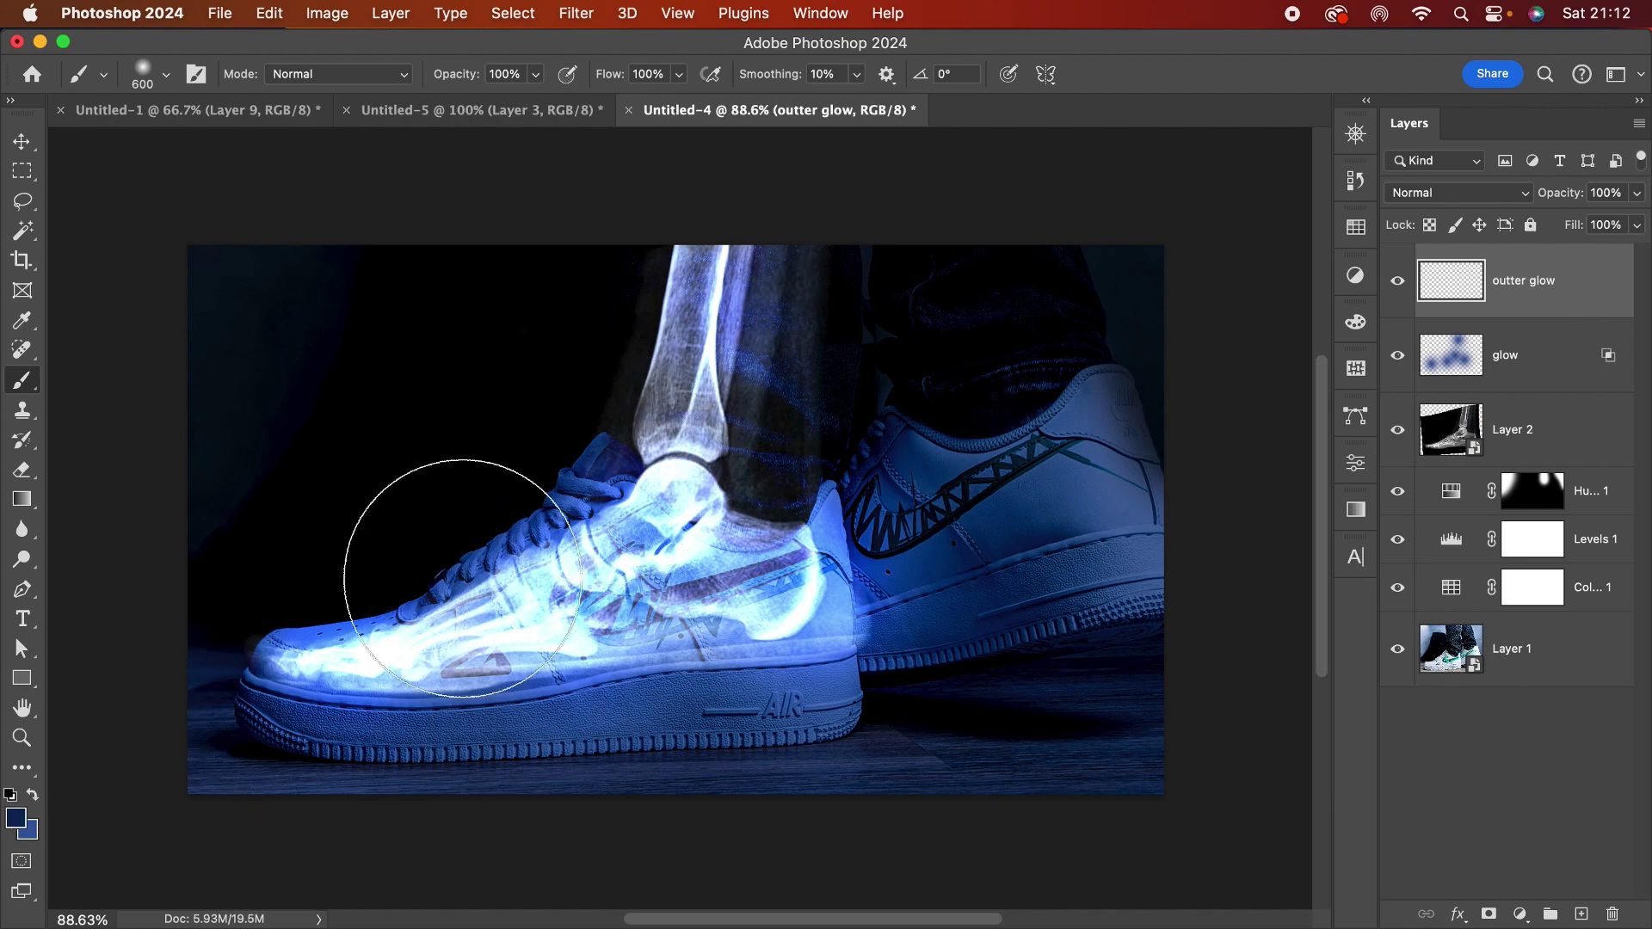
# Step: Use 092b5f as the foreground colour and set the outter glow layer's blend mode to Linear Dodge (Add)
pyautogui.click(17, 818)
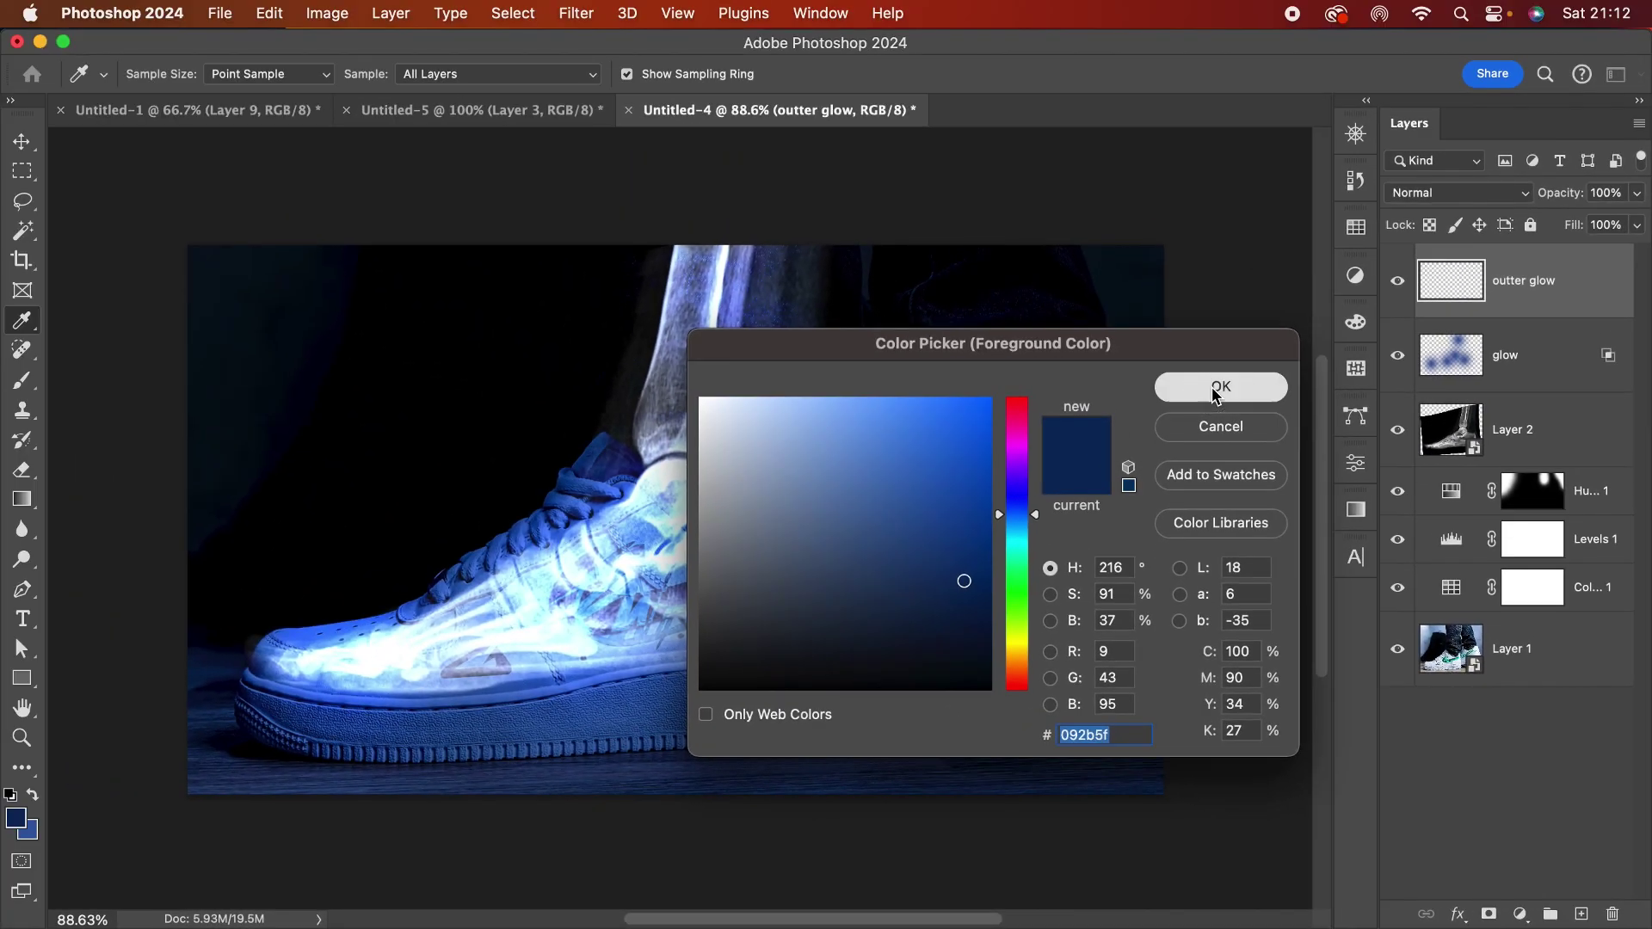
pyautogui.click(1007, 115)
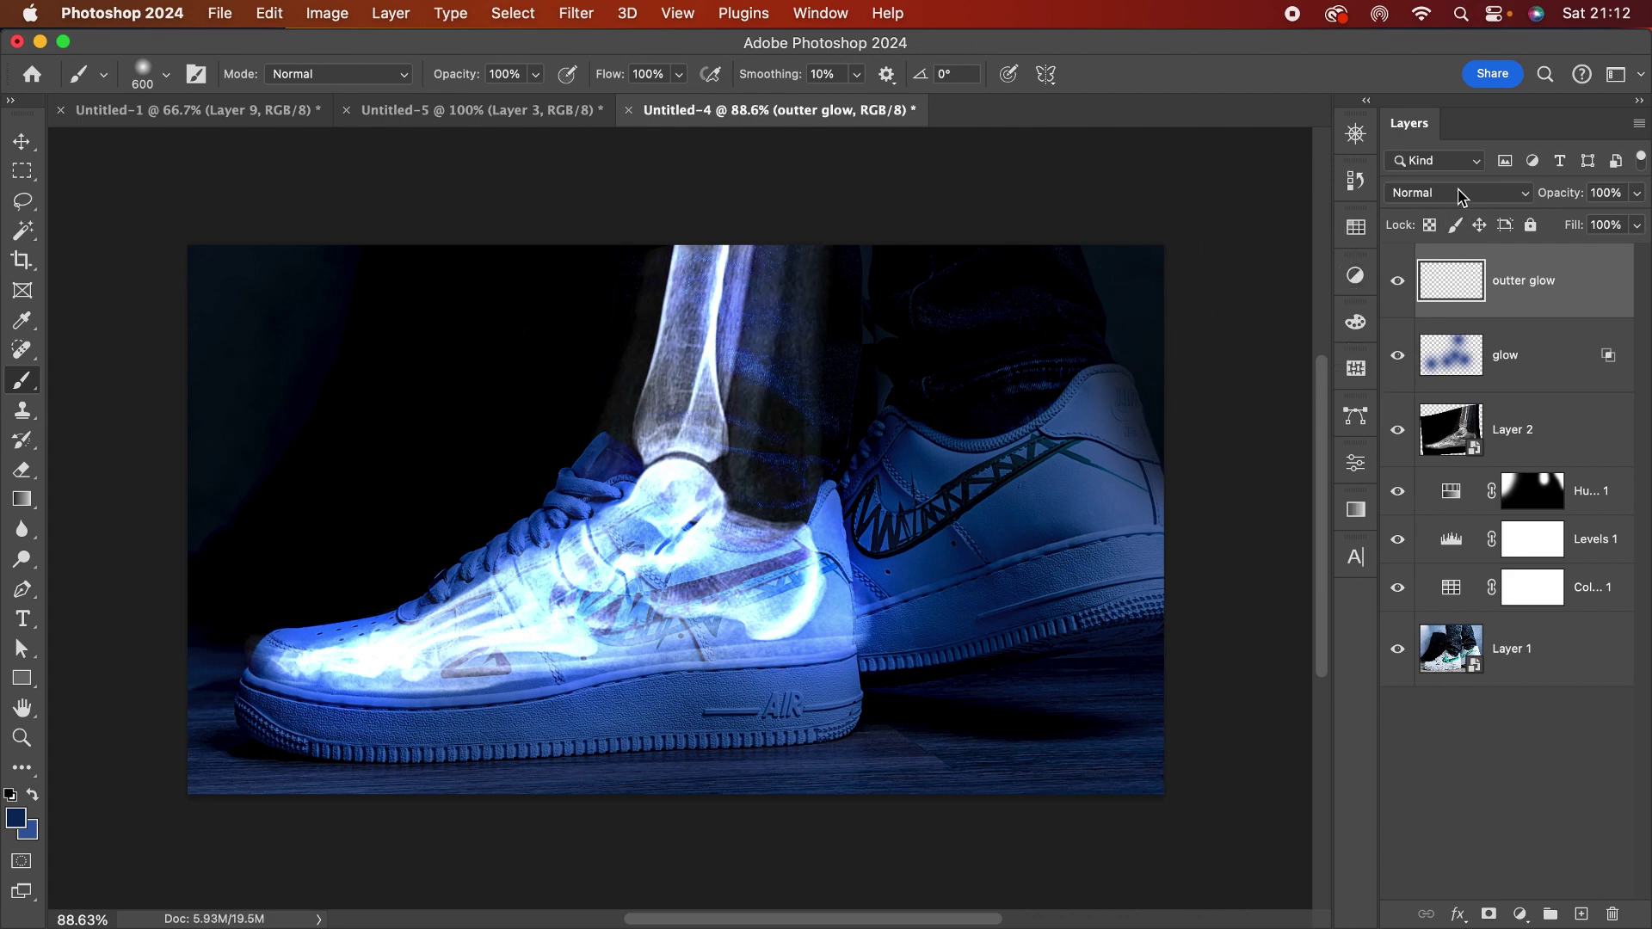
pyautogui.click(1462, 195)
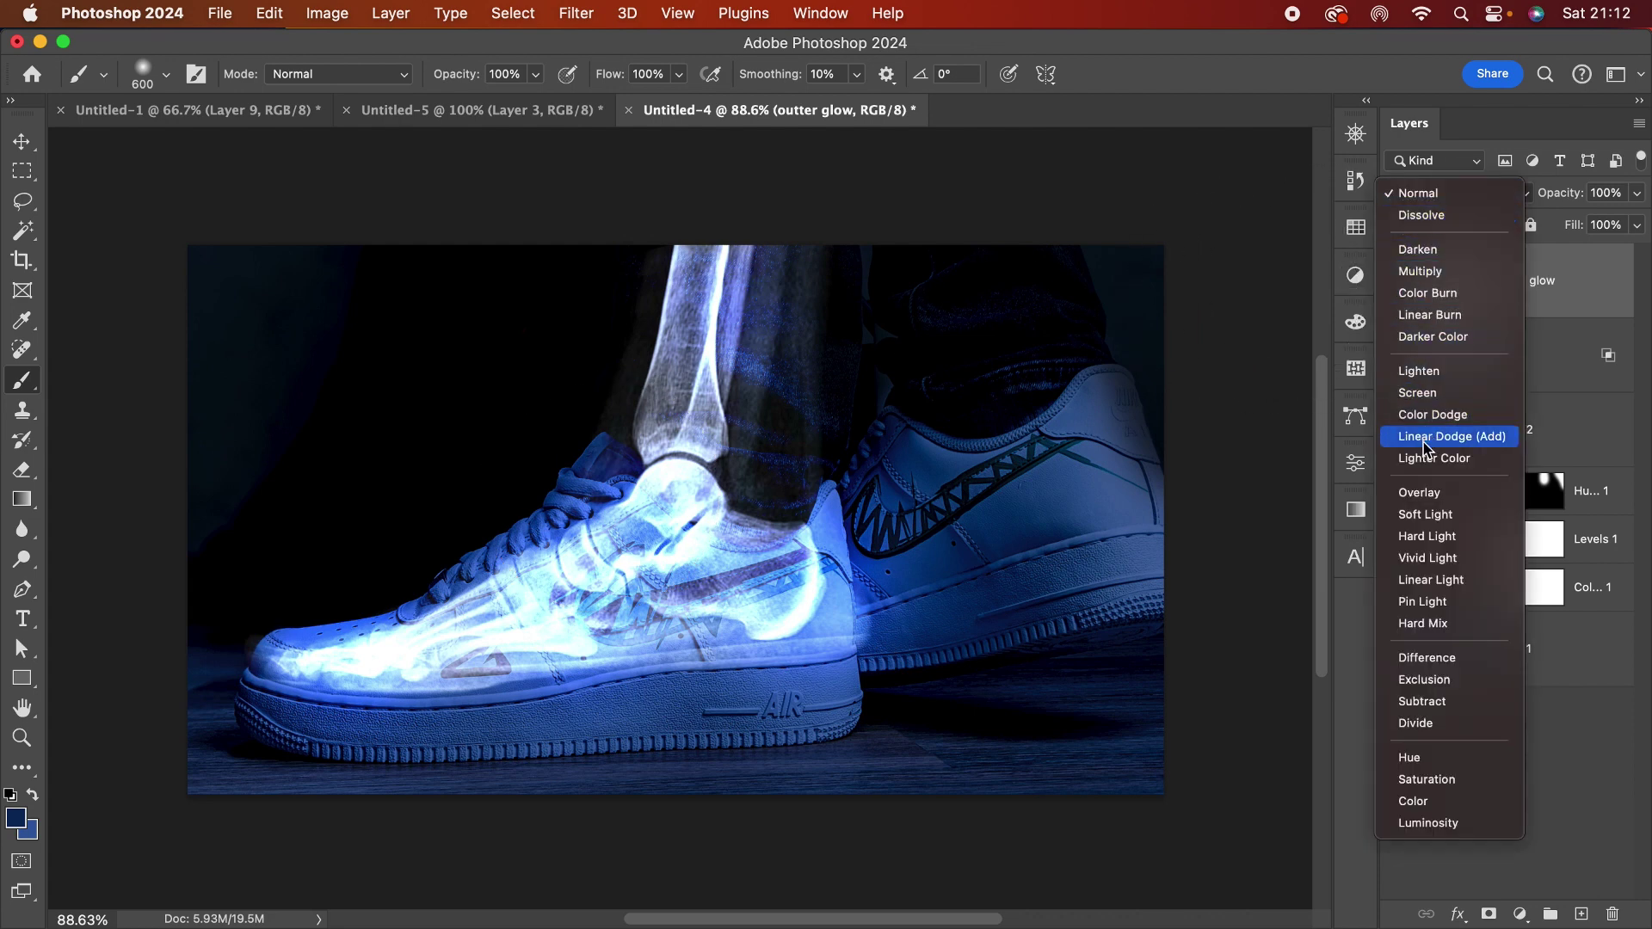
pyautogui.click(1447, 438)
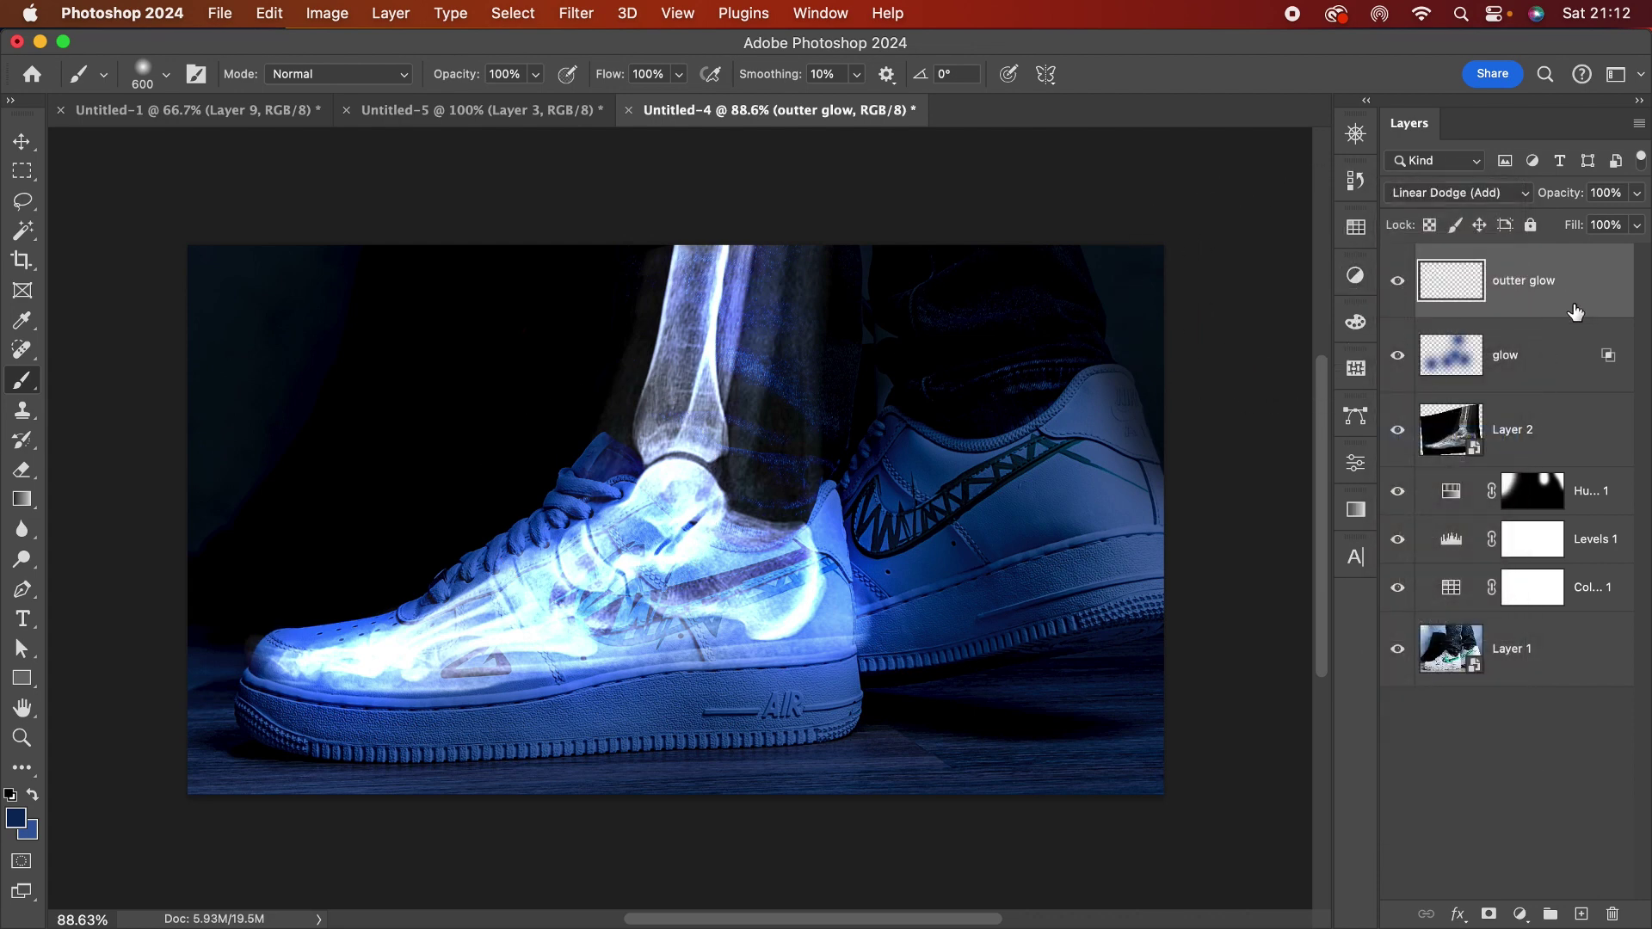
# Step: Dab soft dark blue glow over the front shoe's laces, midfoot, heel, toe and the shin, redoing the toe dab
pyautogui.click(594, 431)
pyautogui.click(457, 631)
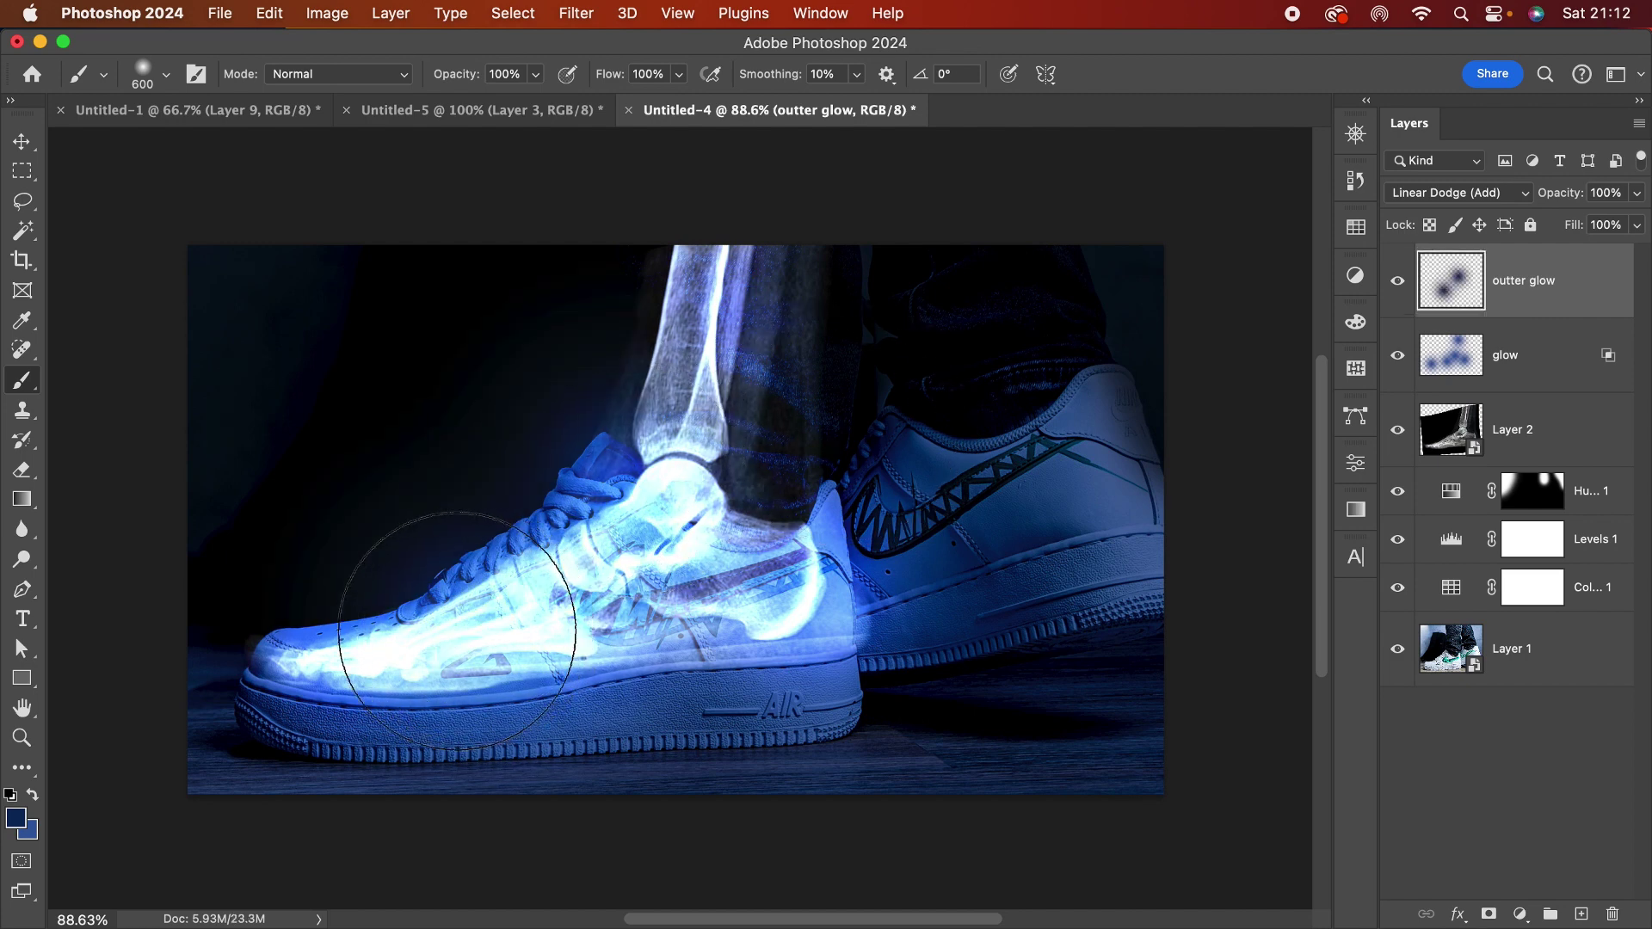
pyautogui.click(765, 566)
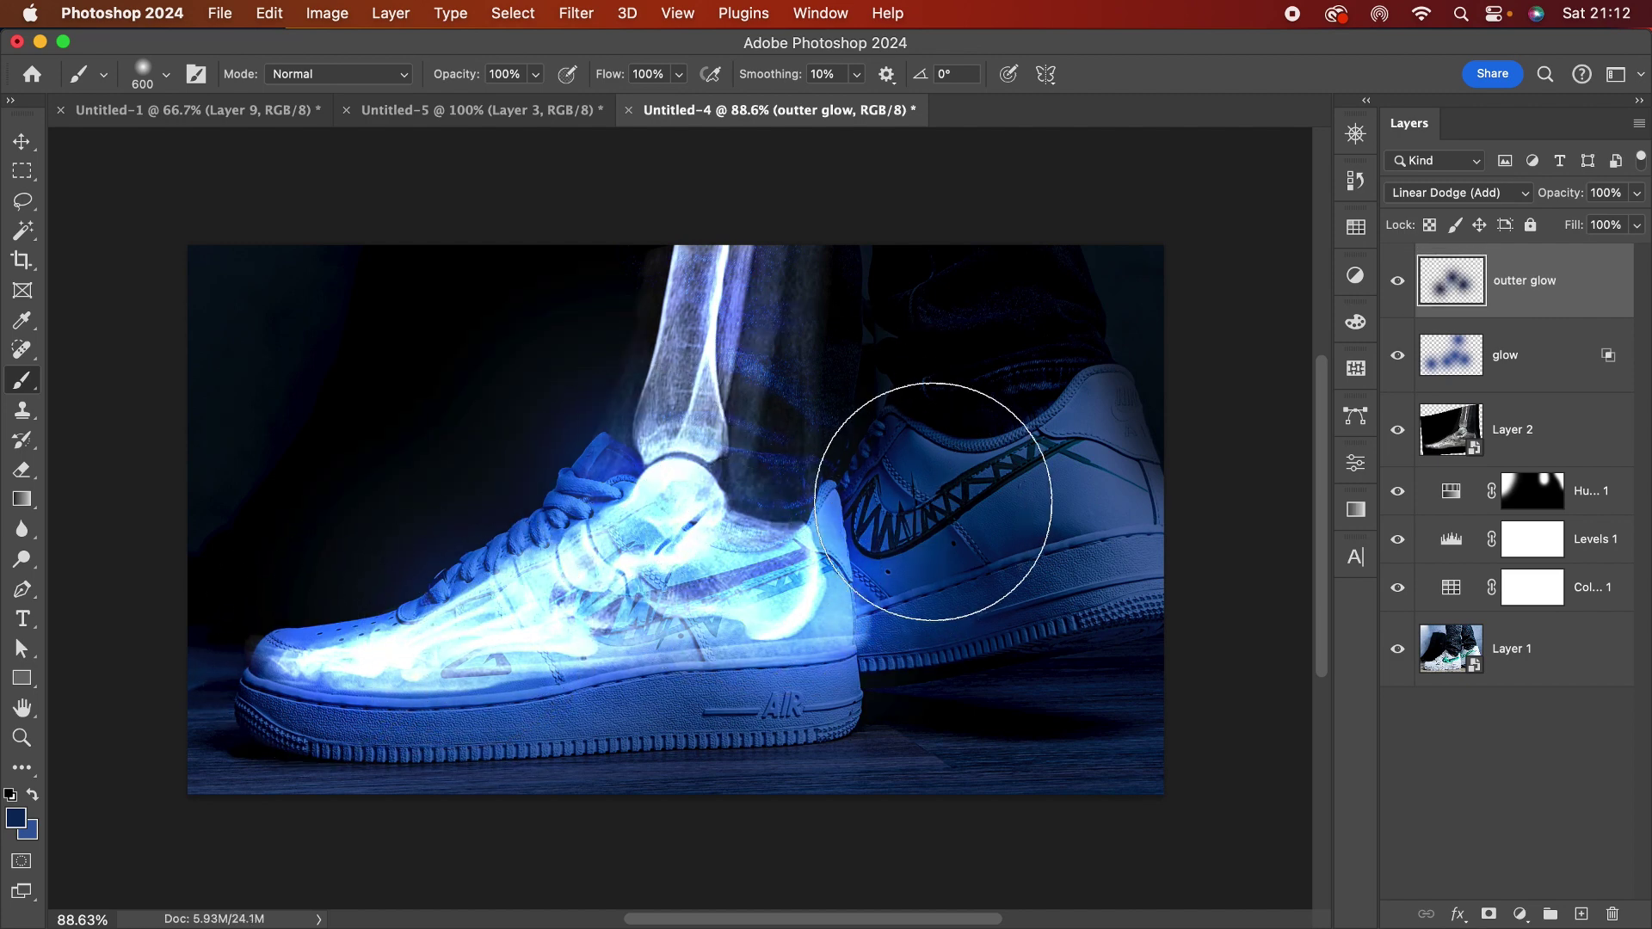
pyautogui.click(670, 344)
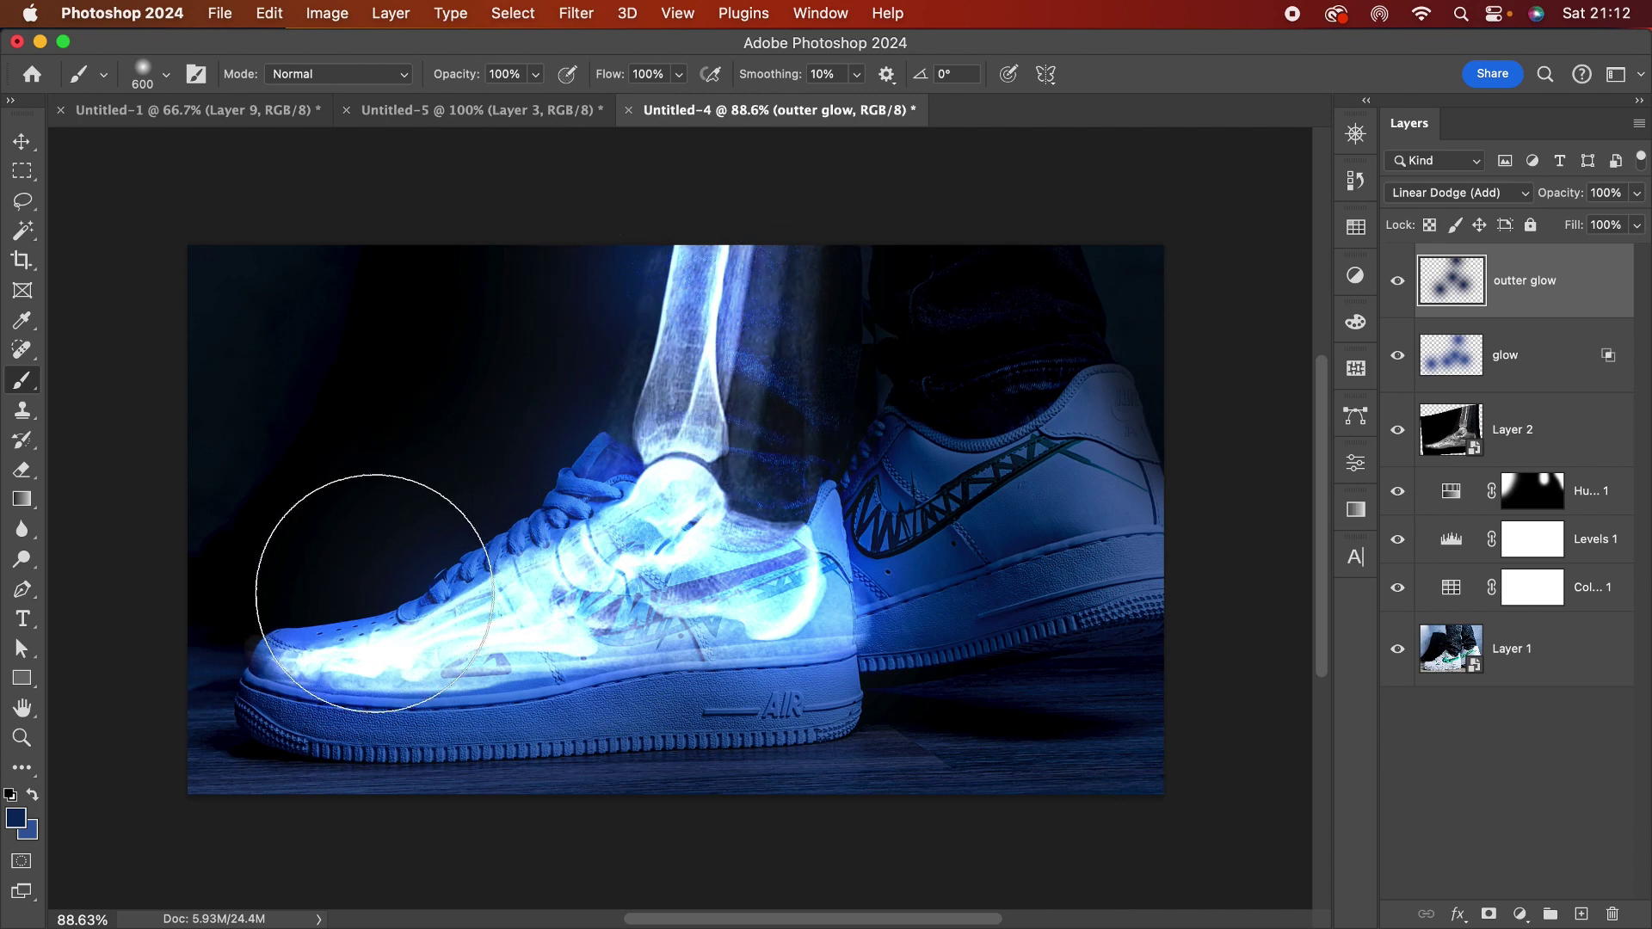
pyautogui.click(370, 606)
pyautogui.press('cmd+z')
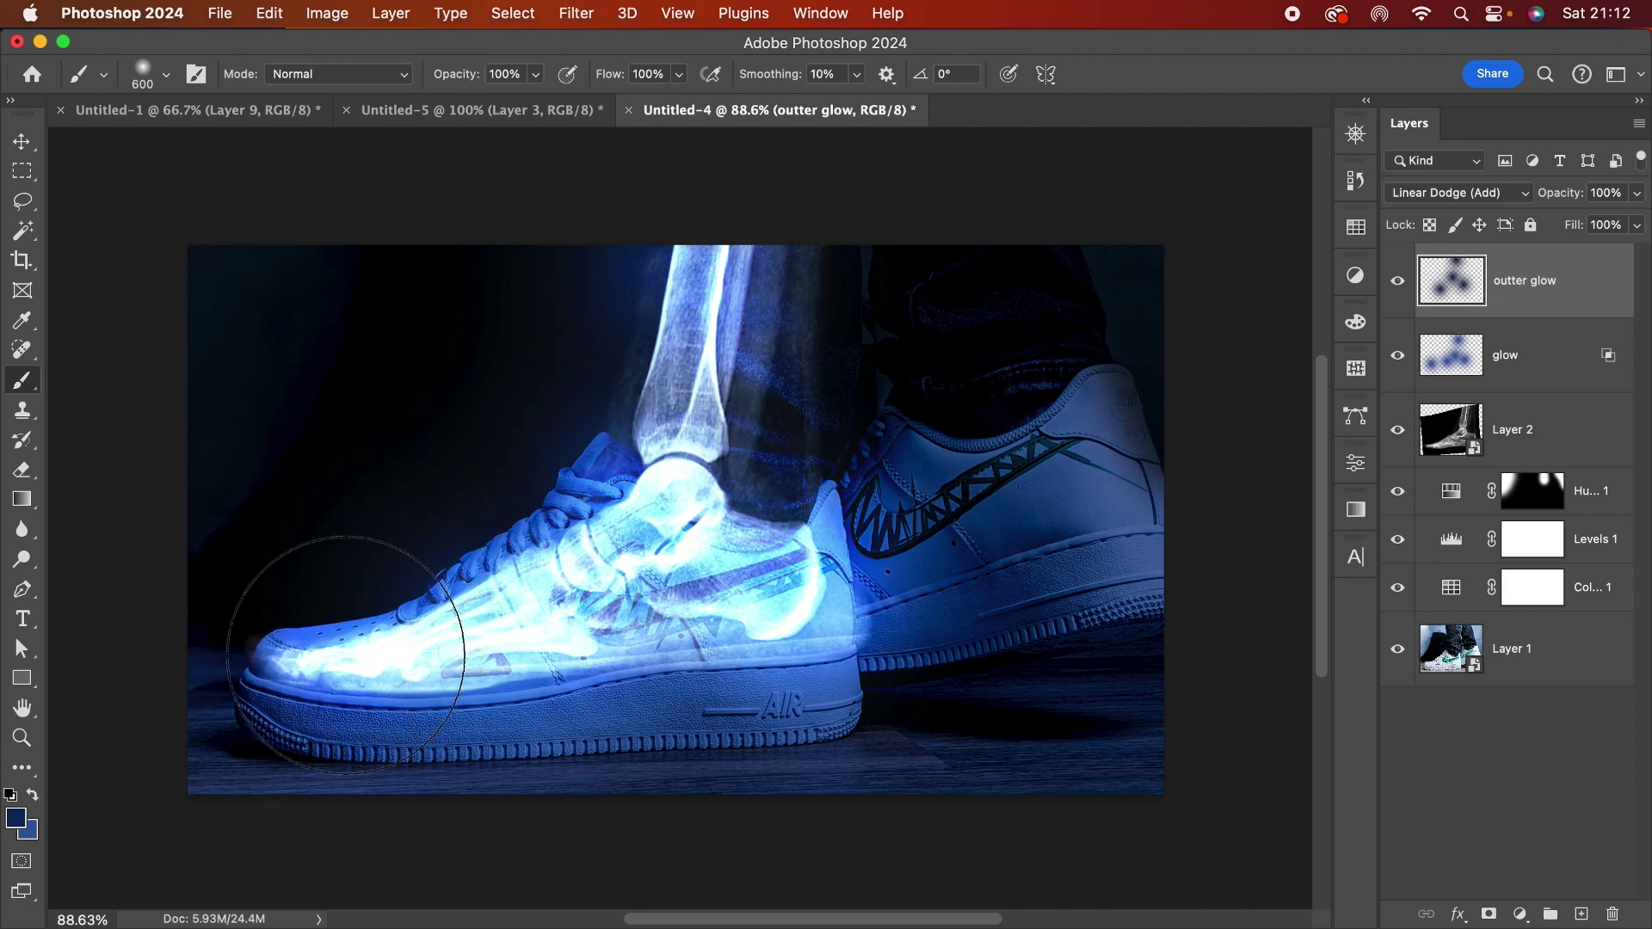
pyautogui.click(332, 646)
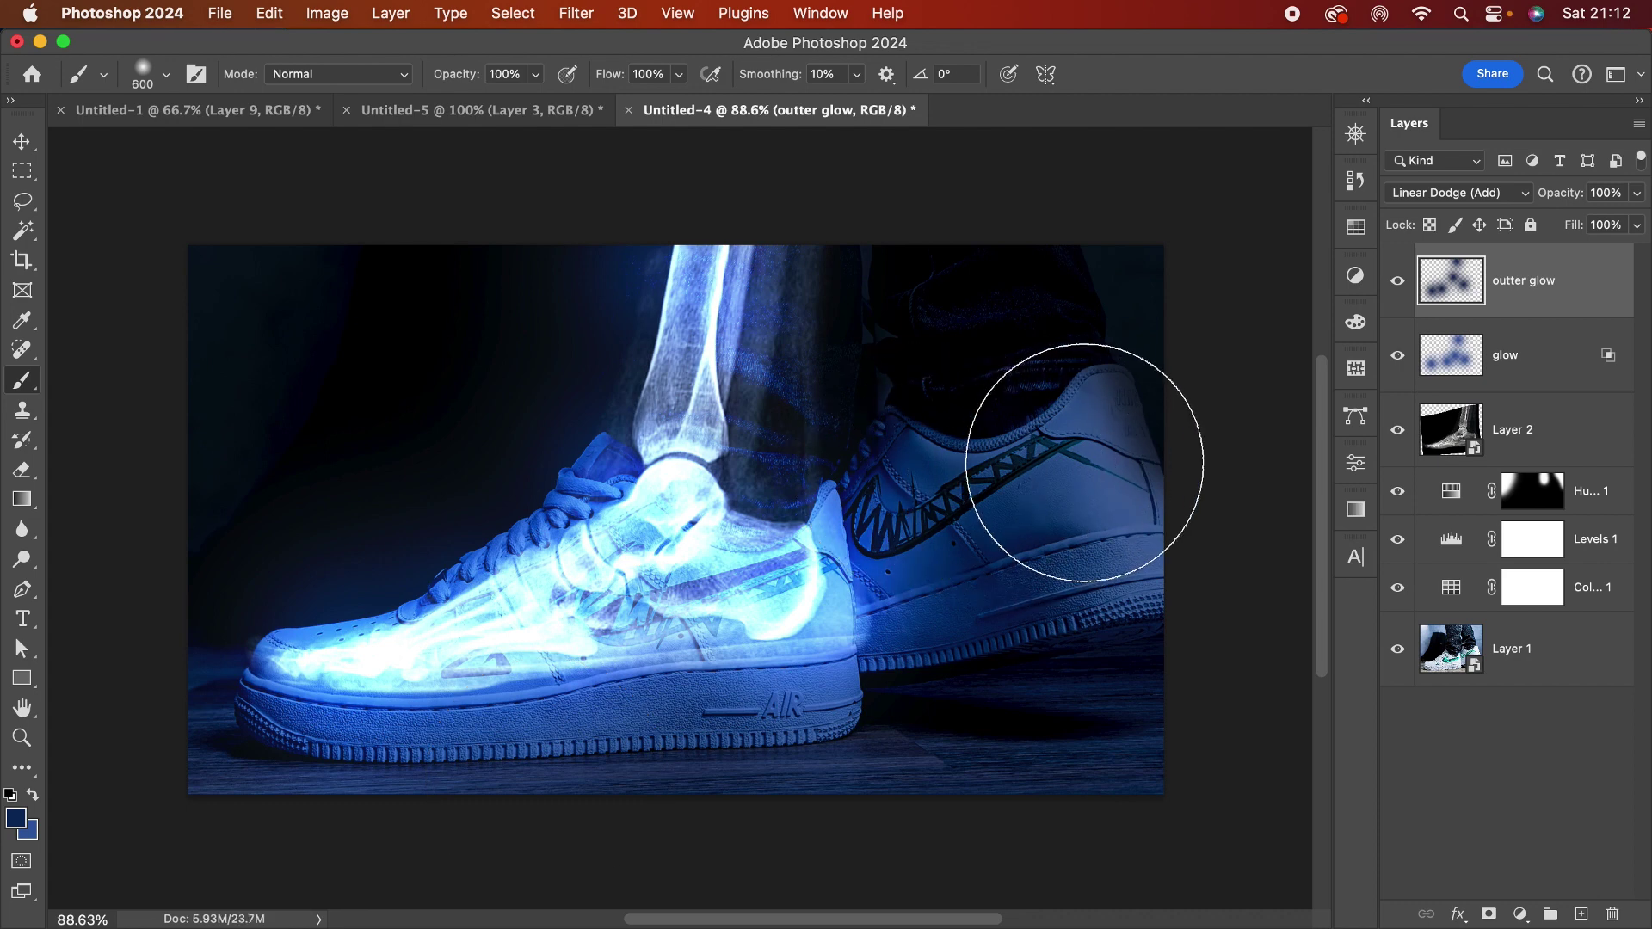
# Step: Add soft blue glow to the rear shoe's heel, redoing the first dab, and brush along the floor below the shoes
pyautogui.click(1093, 465)
pyautogui.press('cmd+z')
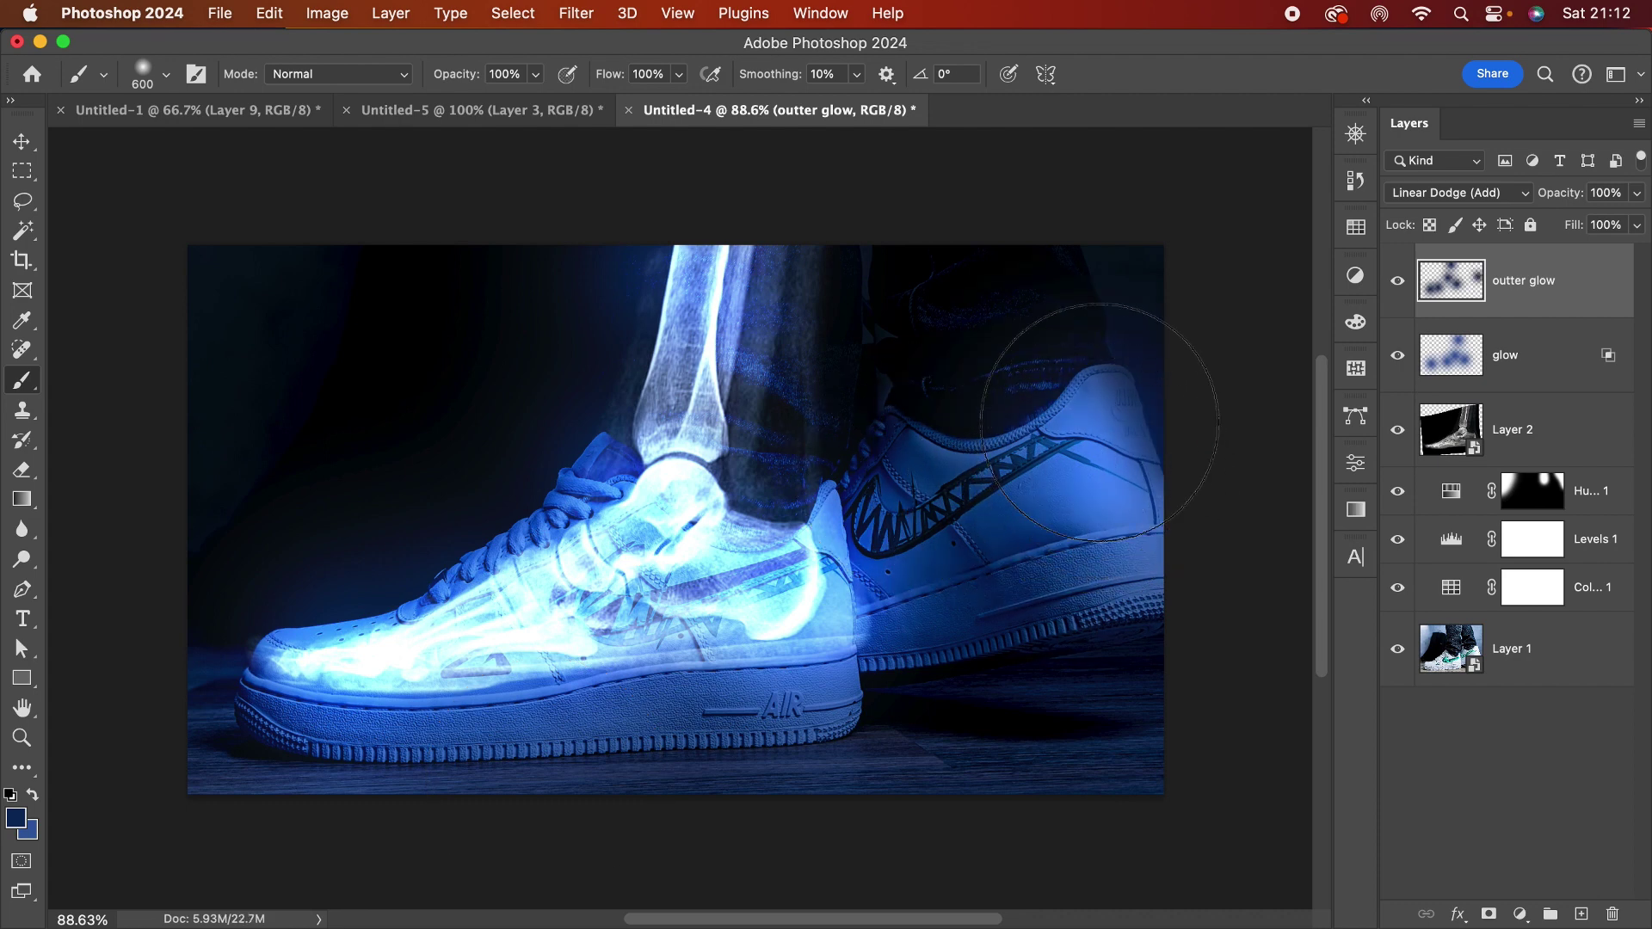
pyautogui.click(1101, 551)
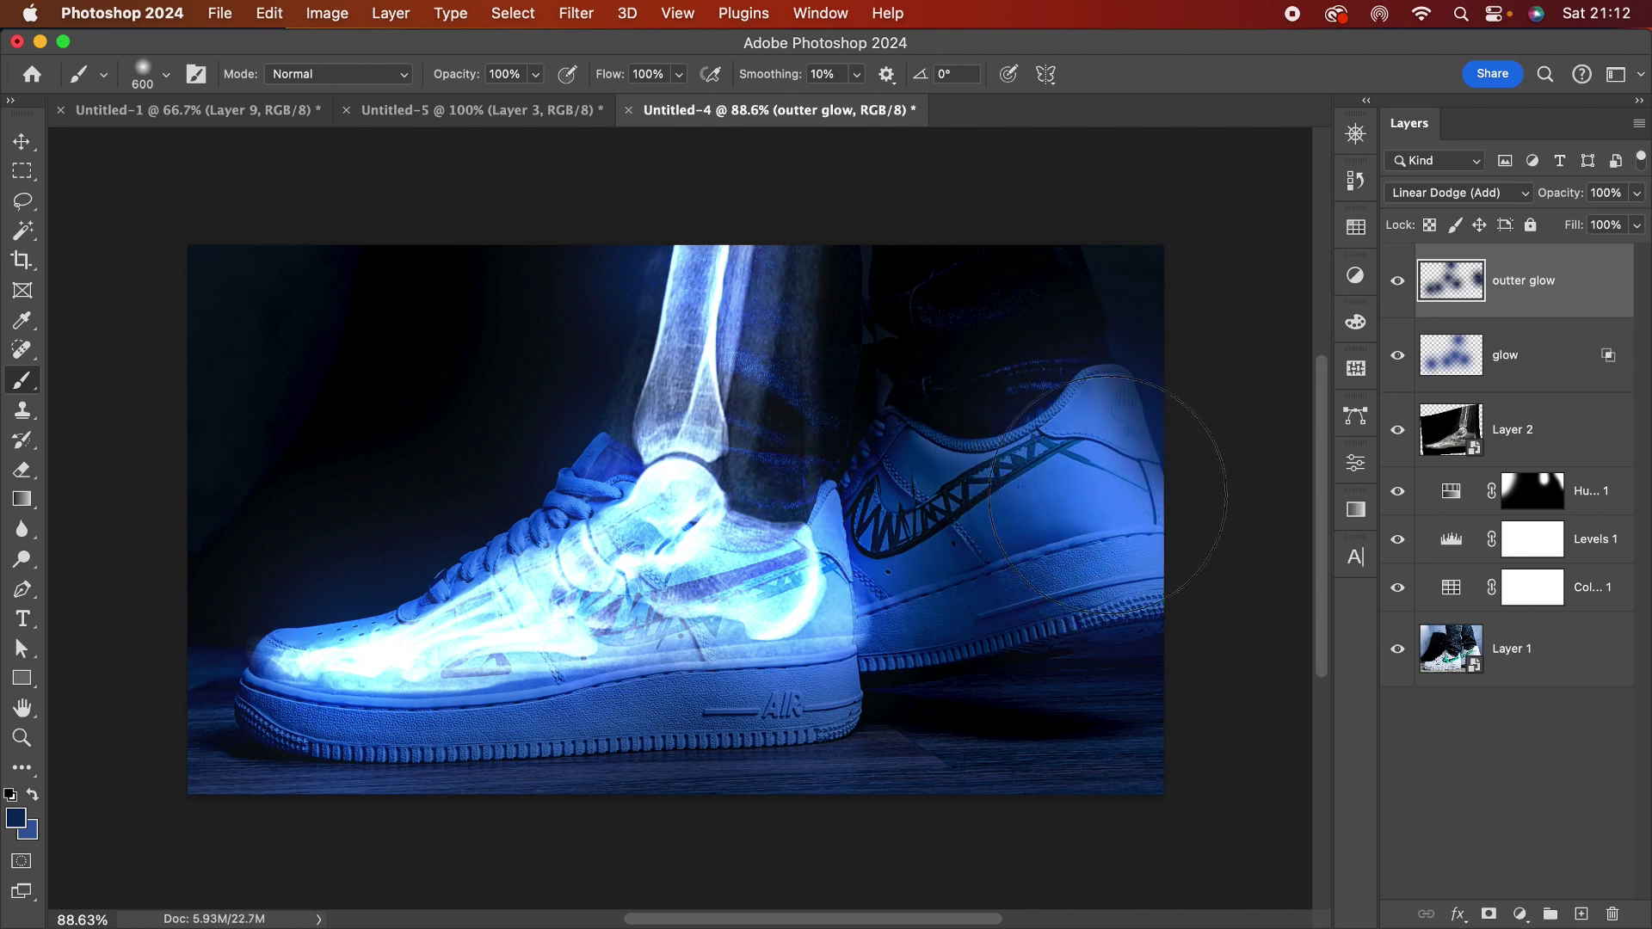
pyautogui.moveTo(302, 882)
pyautogui.mouseDown()
pyautogui.moveTo(645, 850)
pyautogui.moveTo(880, 873)
pyautogui.moveTo(934, 897)
pyautogui.moveTo(806, 875)
pyautogui.moveTo(489, 887)
pyautogui.moveTo(980, 897)
pyautogui.mouseUp()
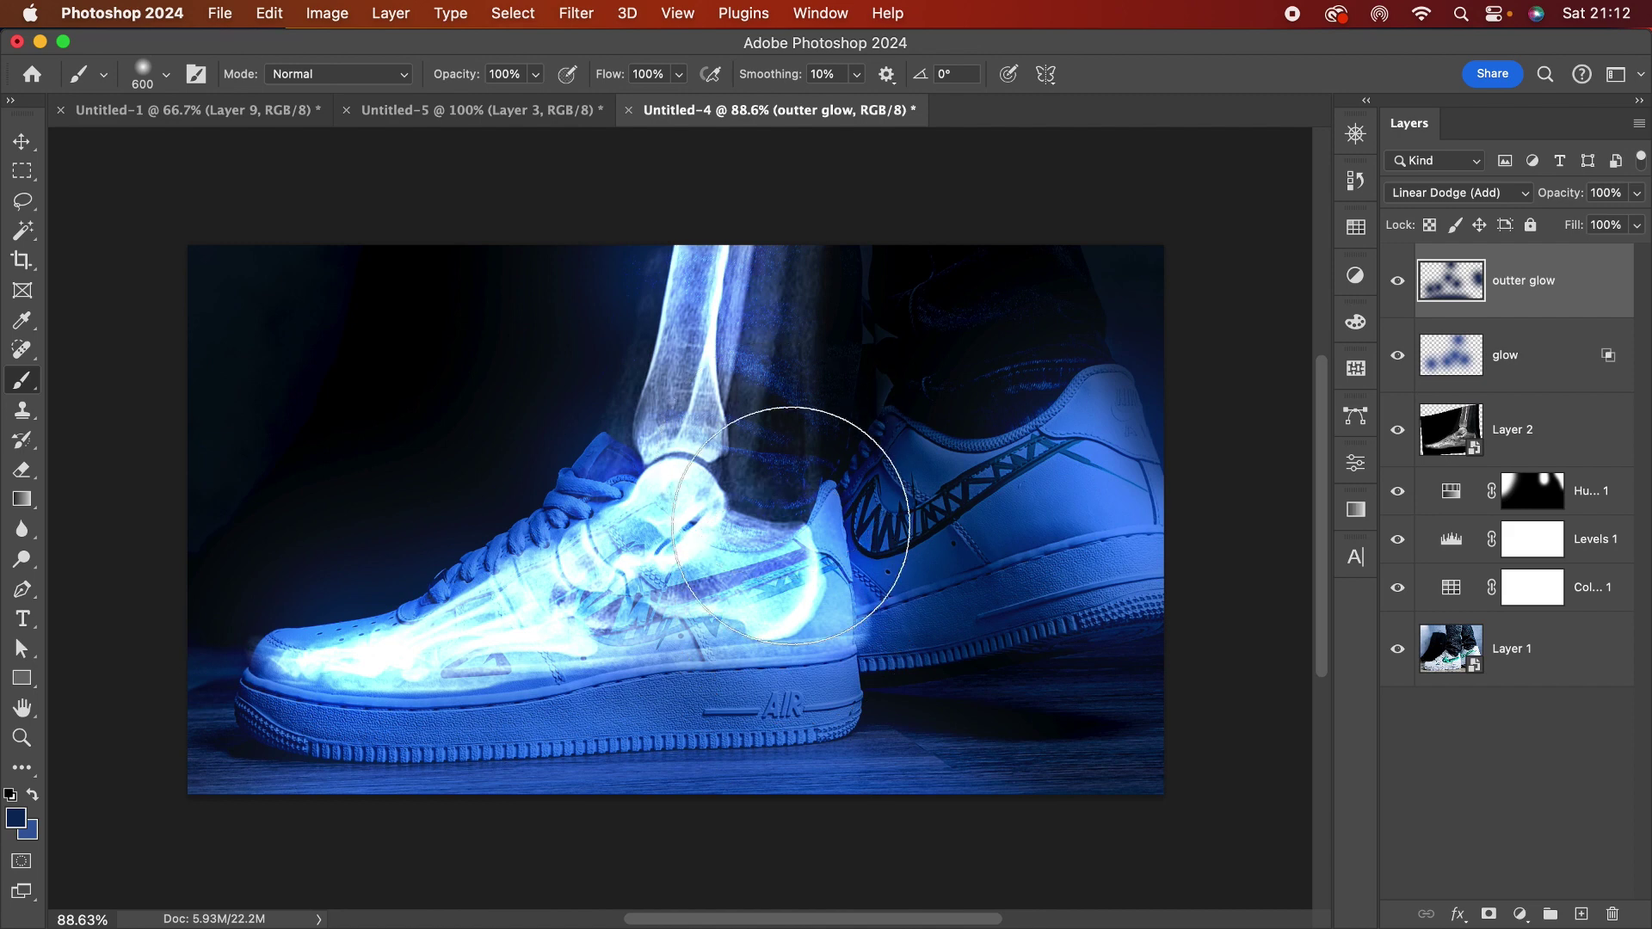
# Step: Dab more soft dark blue glow around the front shoe's heel and the adjoining part of the rear shoe
pyautogui.click(815, 512)
pyautogui.click(860, 534)
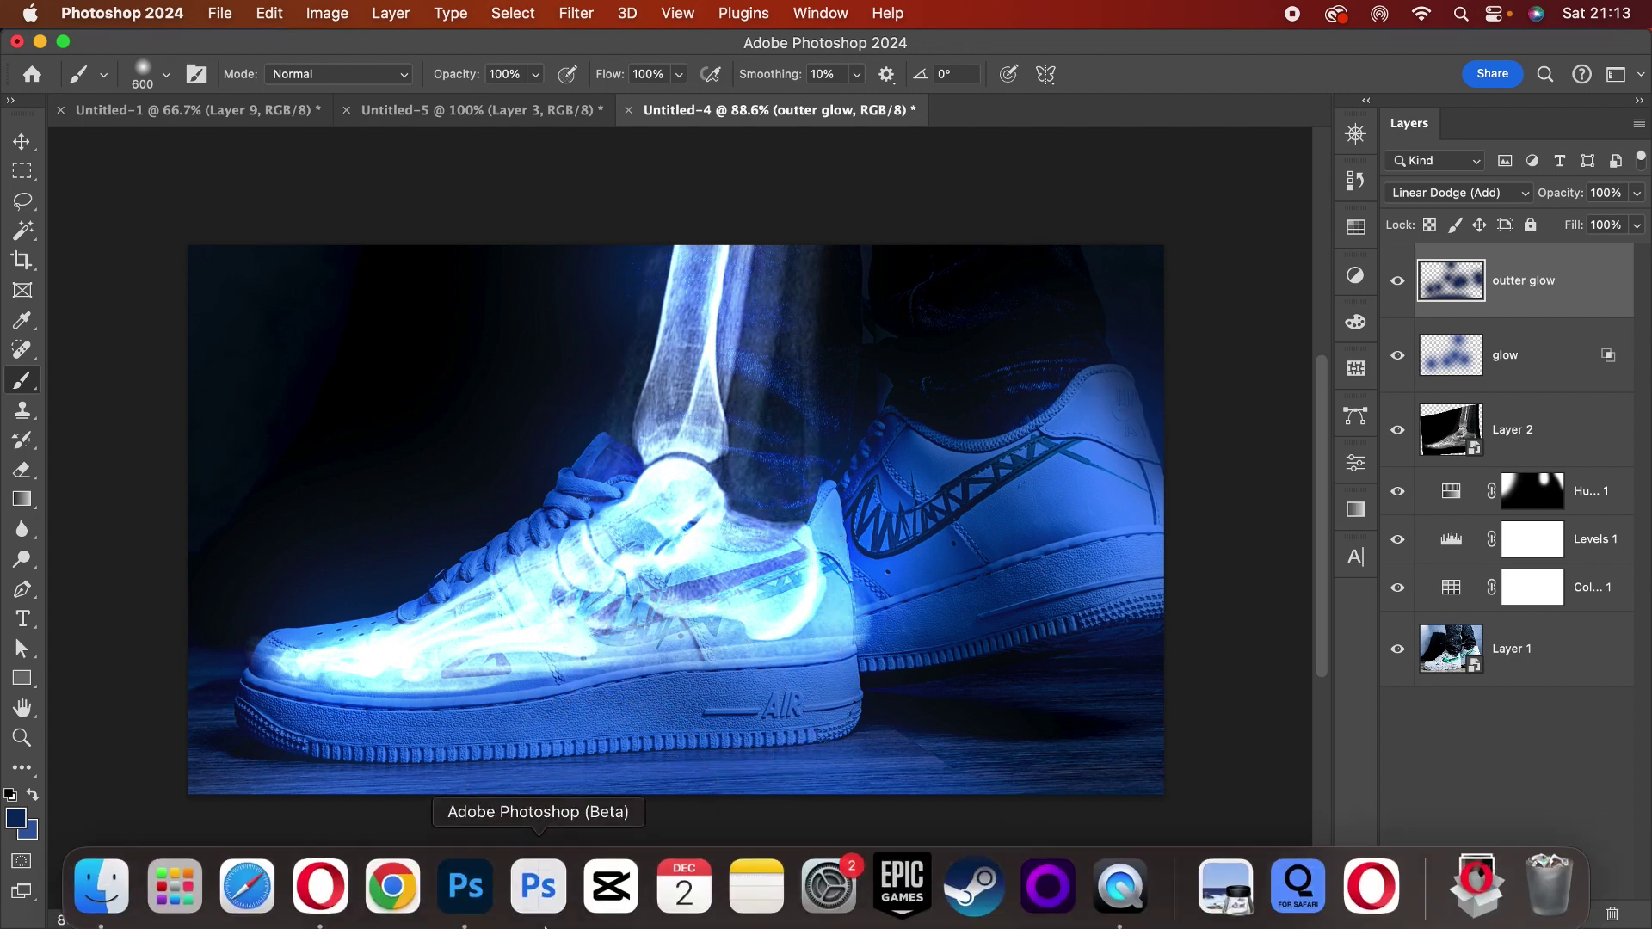
# Step: Switch to Opera and copy the LensFX 161 blue ring image from the Texturelabs lens effects textures
pyautogui.click(323, 878)
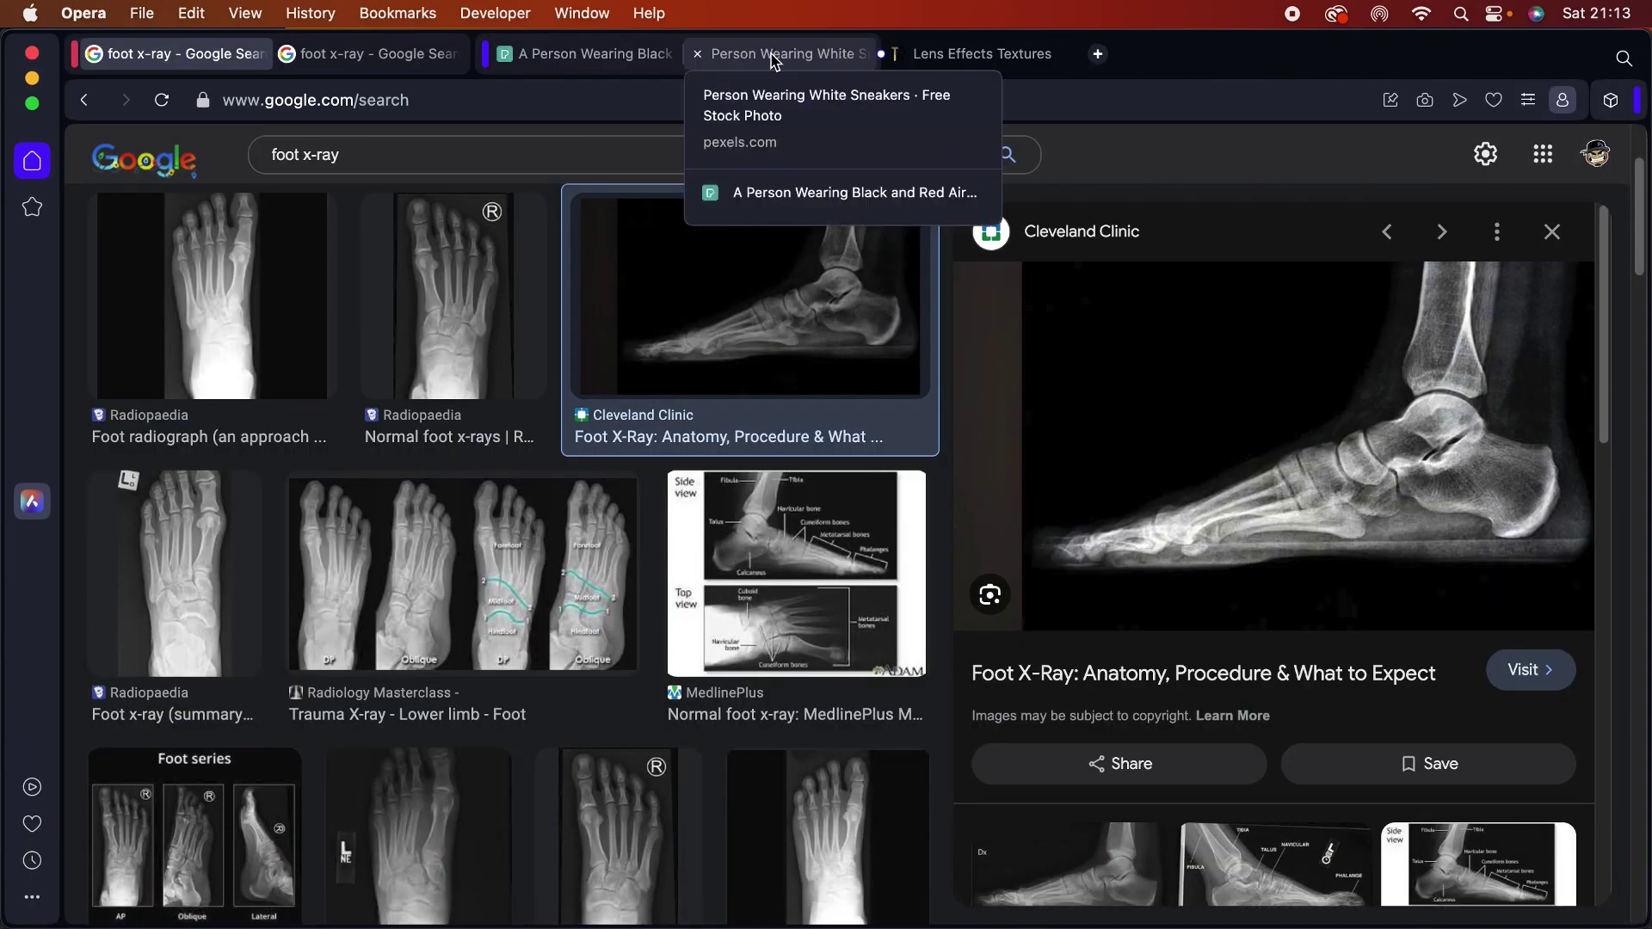
pyautogui.click(972, 54)
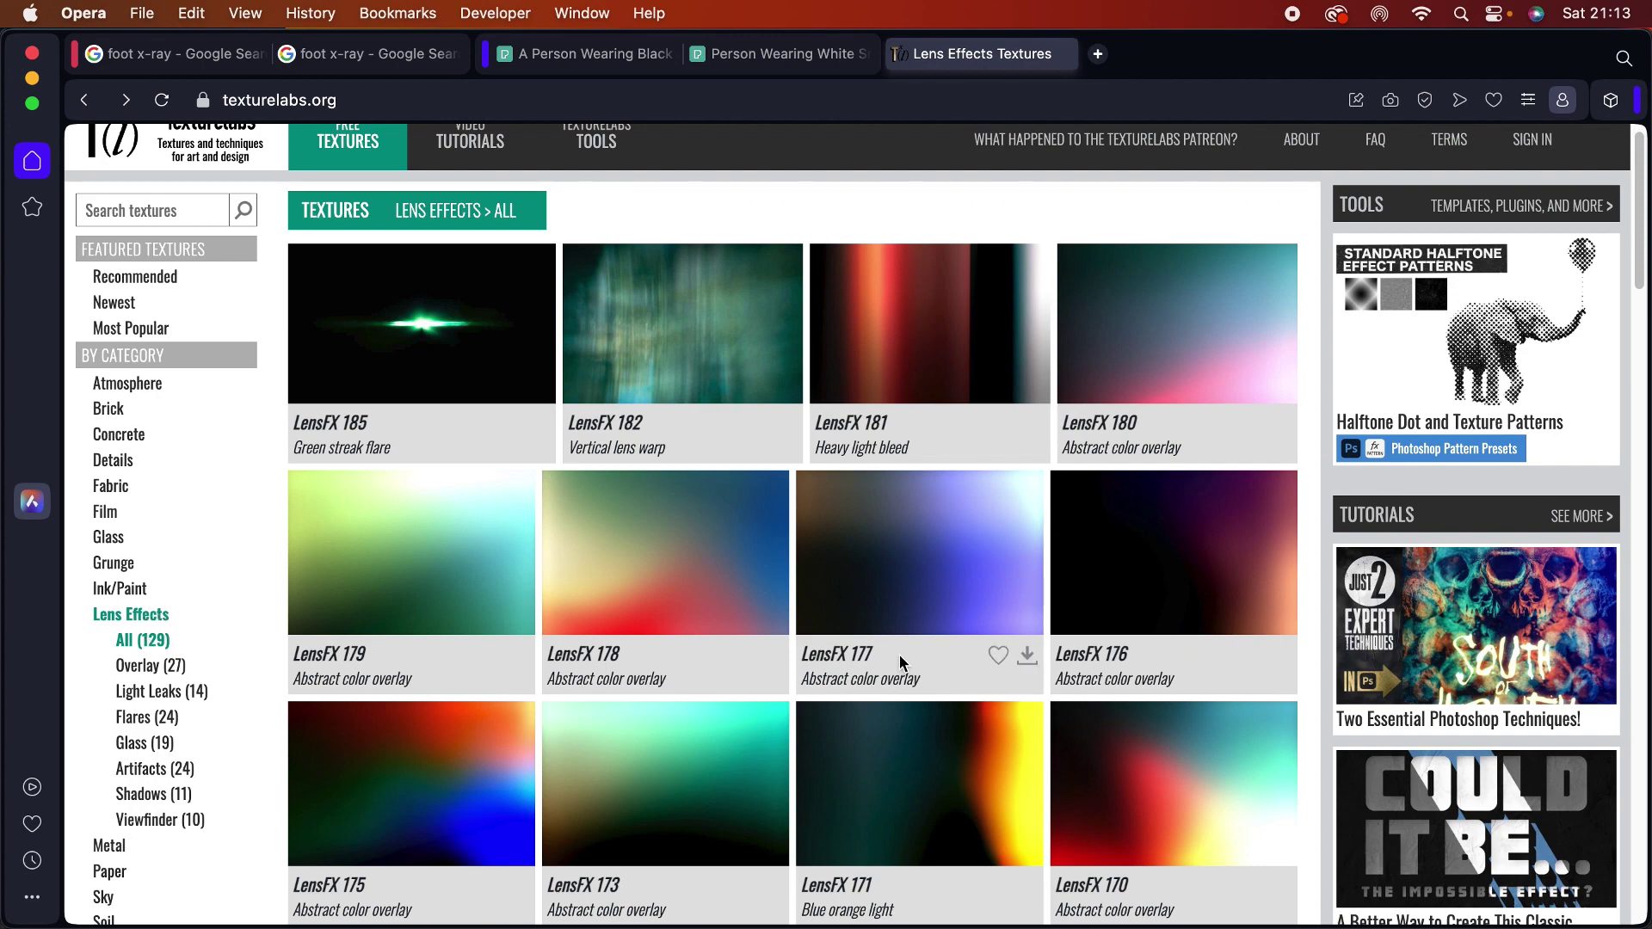
pyautogui.scroll(-1, 895, 641)
pyautogui.scroll(-7, 964, 516)
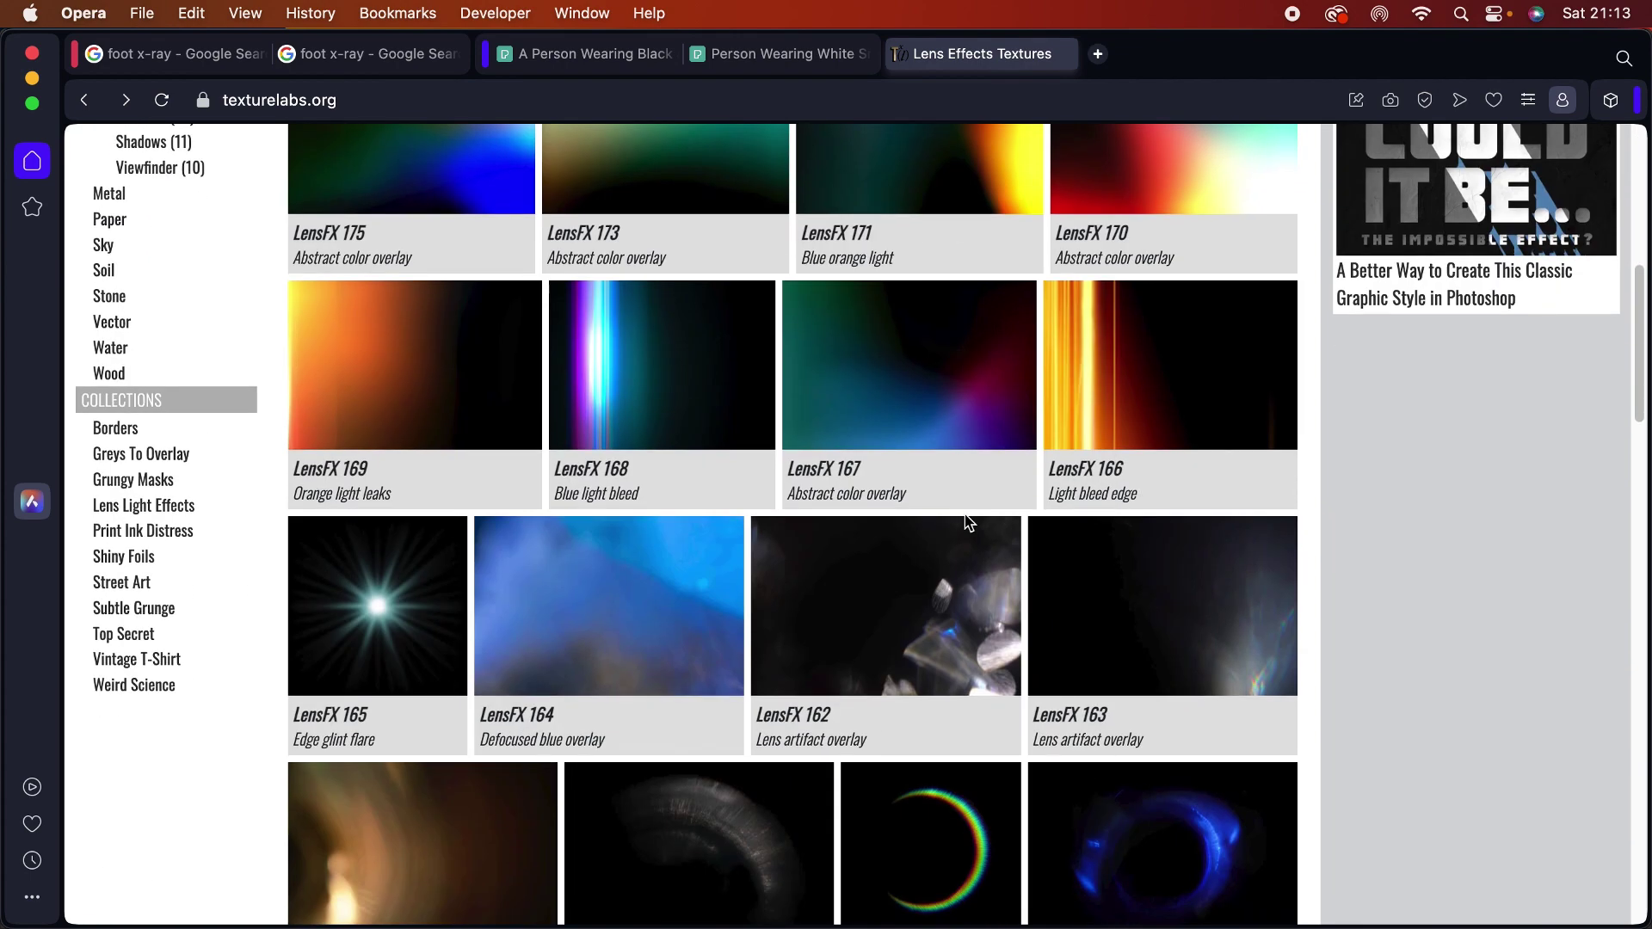
pyautogui.scroll(-7, 1033, 499)
pyautogui.scroll(3, 1141, 431)
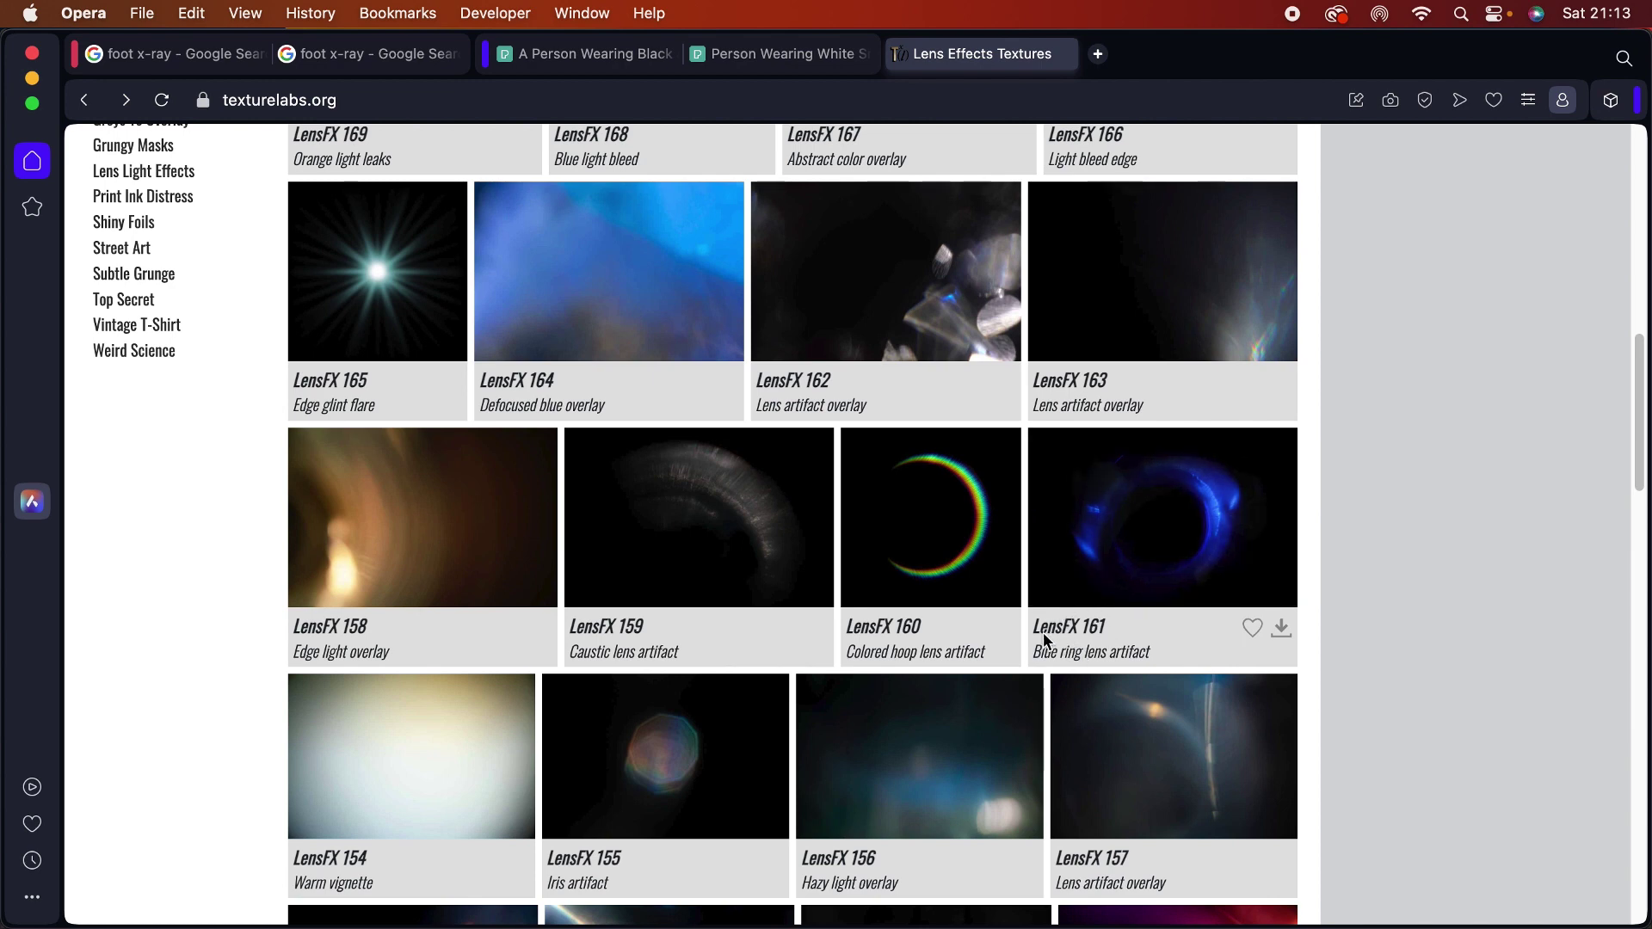
pyautogui.click(1167, 523)
pyautogui.scroll(-4, 1062, 515)
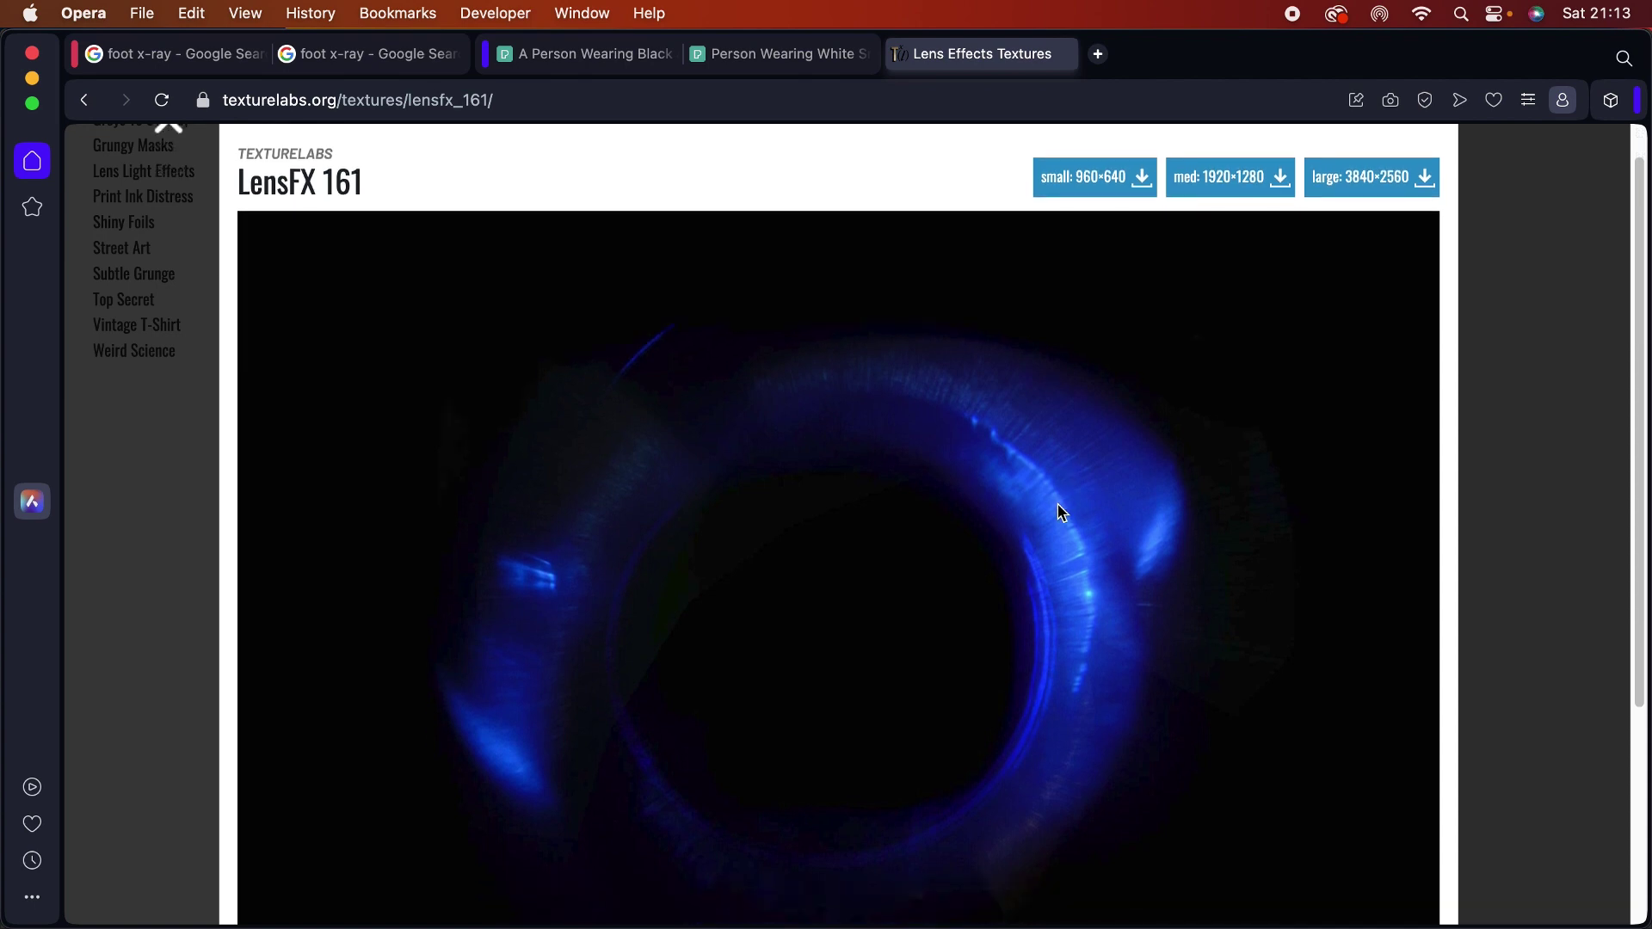
pyautogui.rightClick(968, 447)
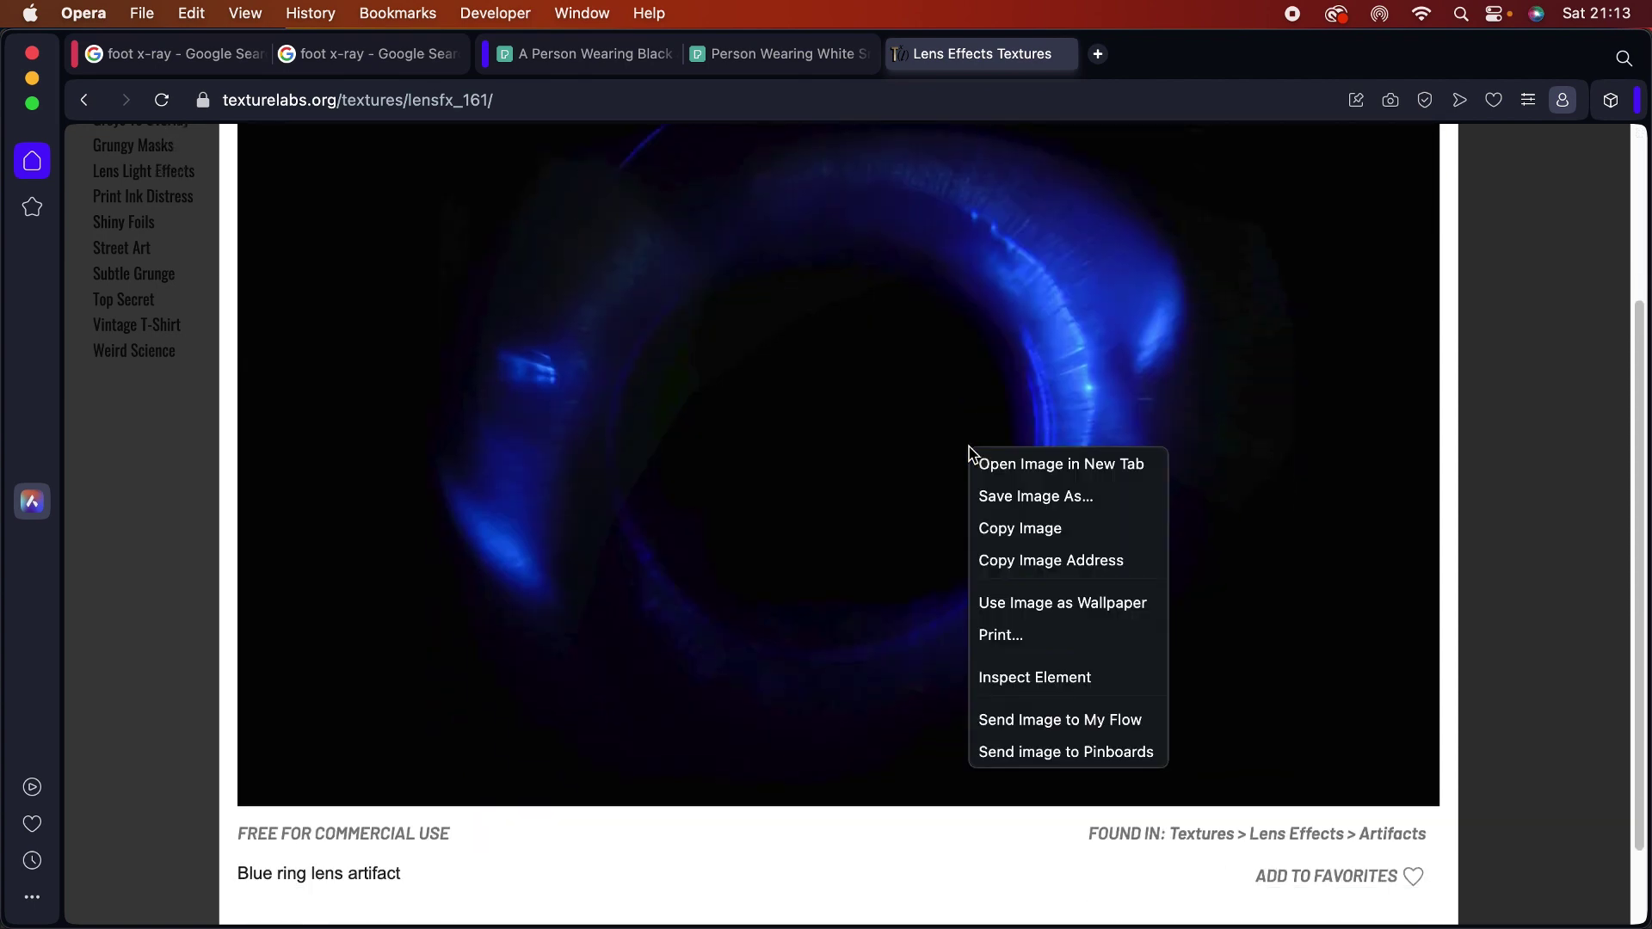
pyautogui.click(1011, 528)
# Step: Switch to Photoshop, paste the blue ring image above the outter glow layer and convert it to a smart object
pyautogui.click(469, 886)
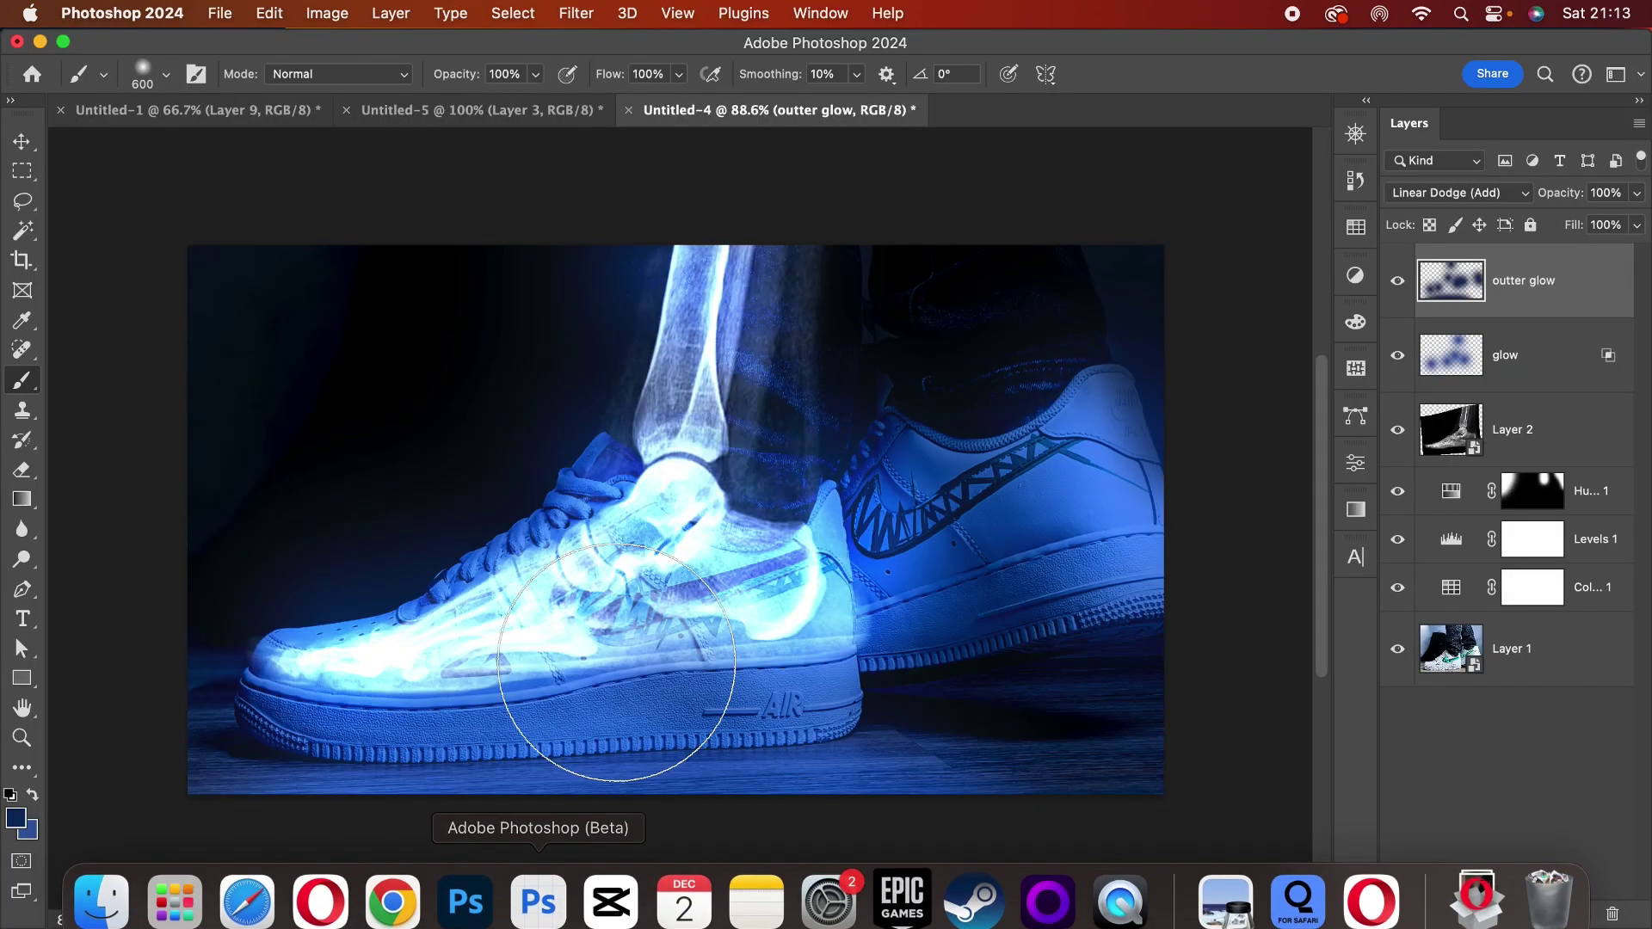
pyautogui.press('super+v')
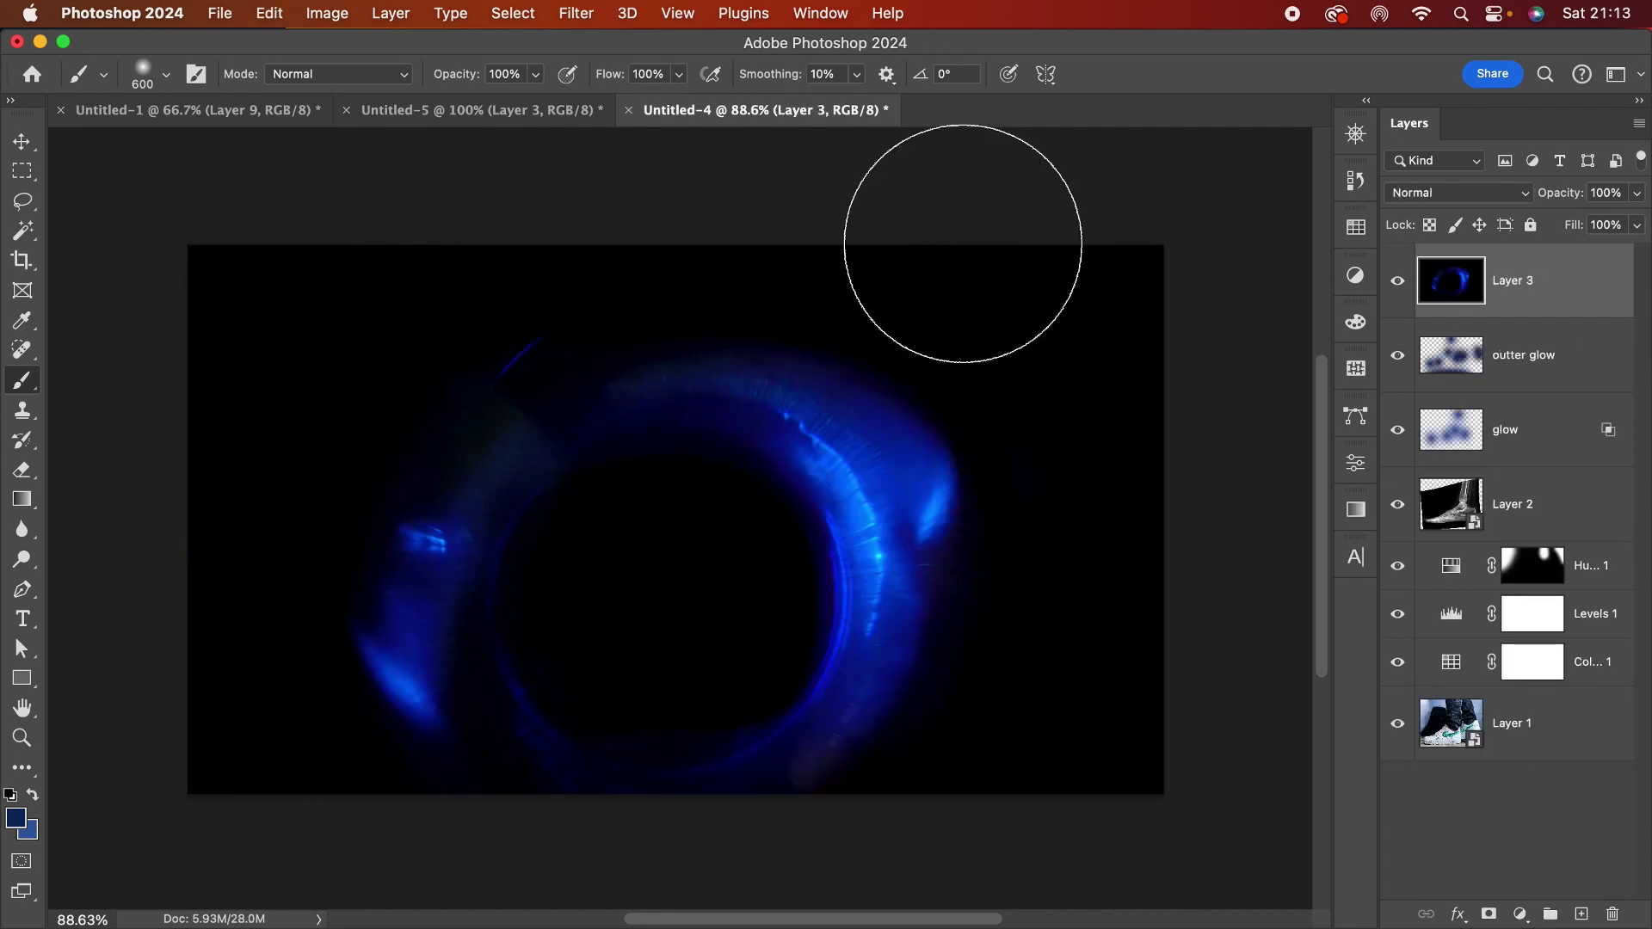
pyautogui.rightClick(1557, 286)
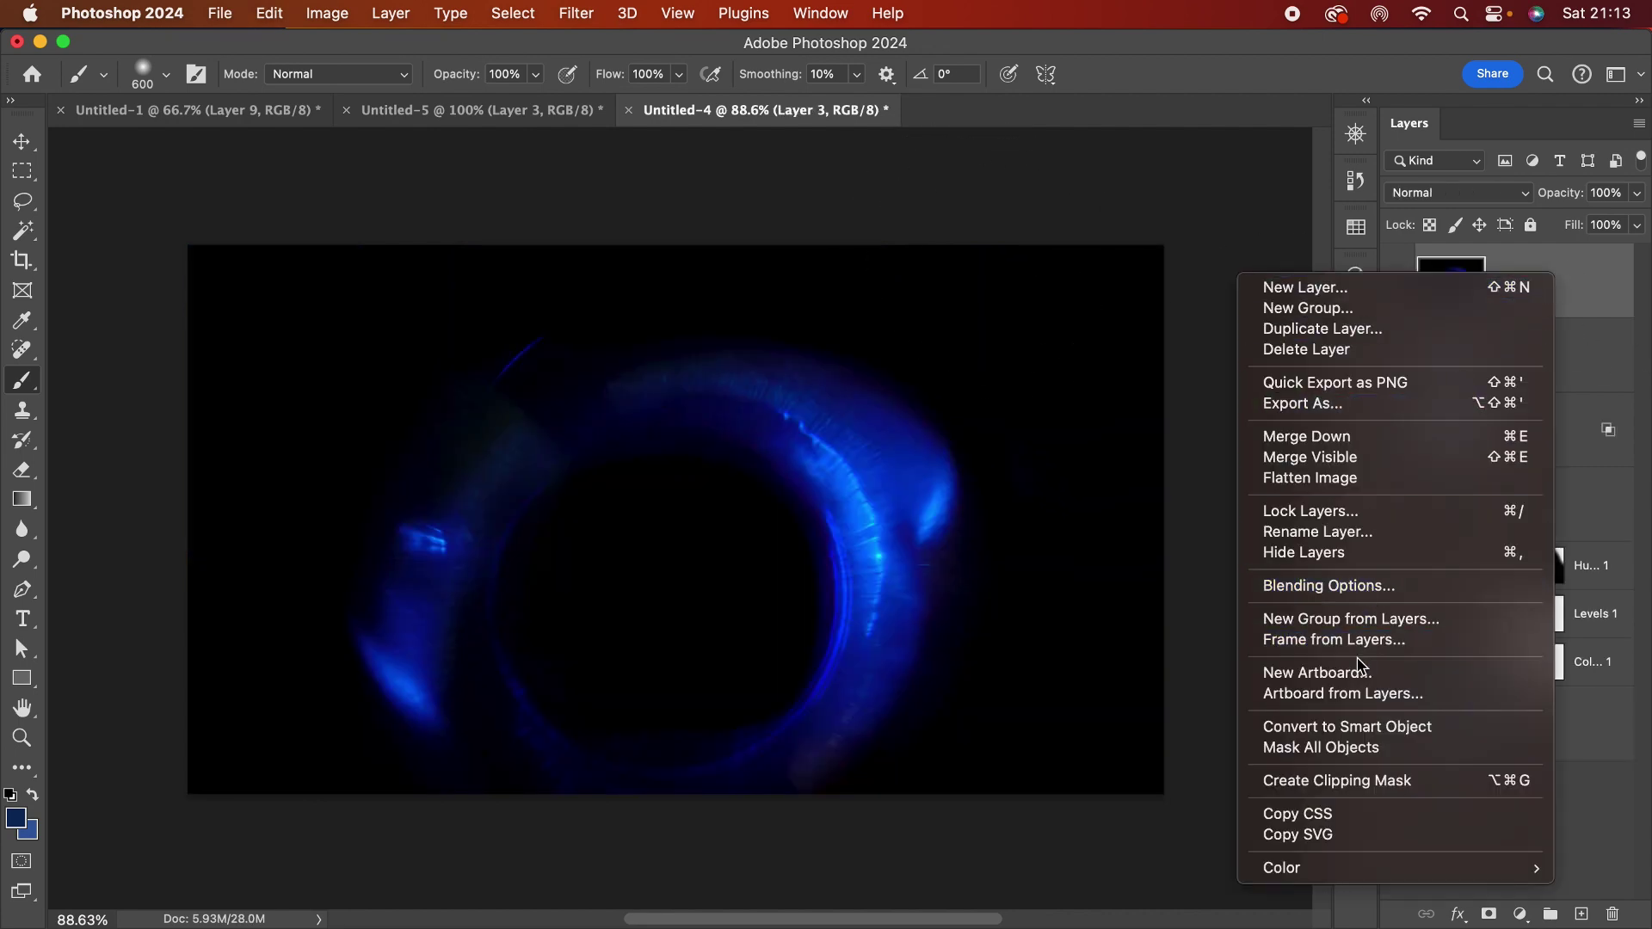
pyautogui.click(1359, 728)
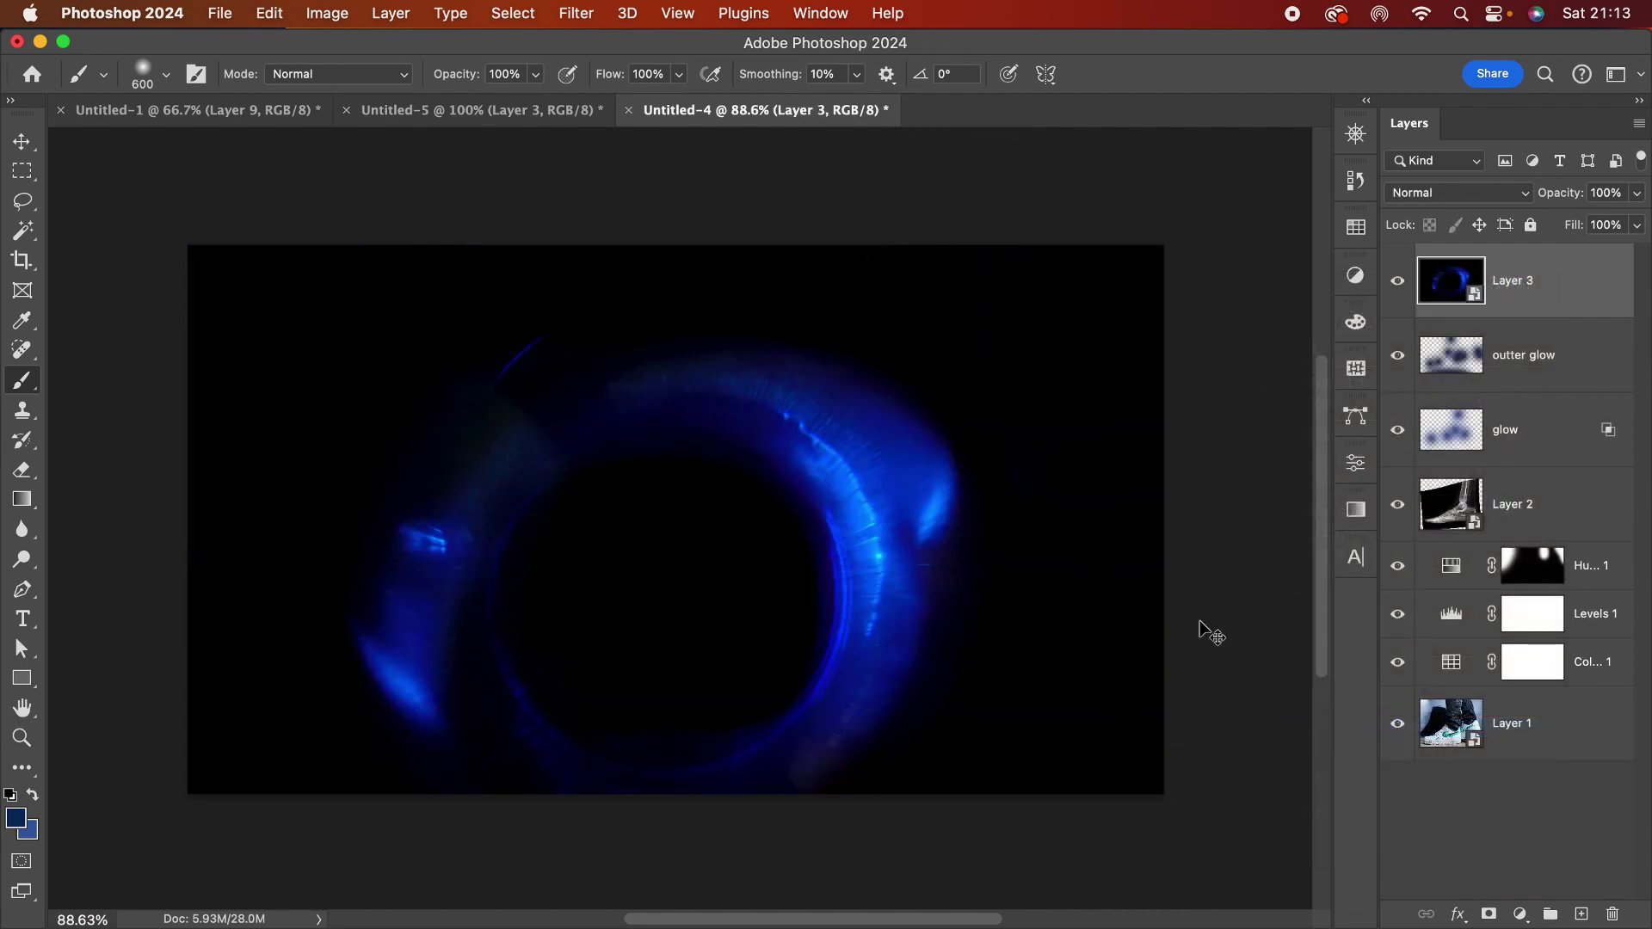
# Step: Set the blue ring layer's blend mode to Screen and scale it to about 117% width and 63% height over the shoes
pyautogui.click(1454, 193)
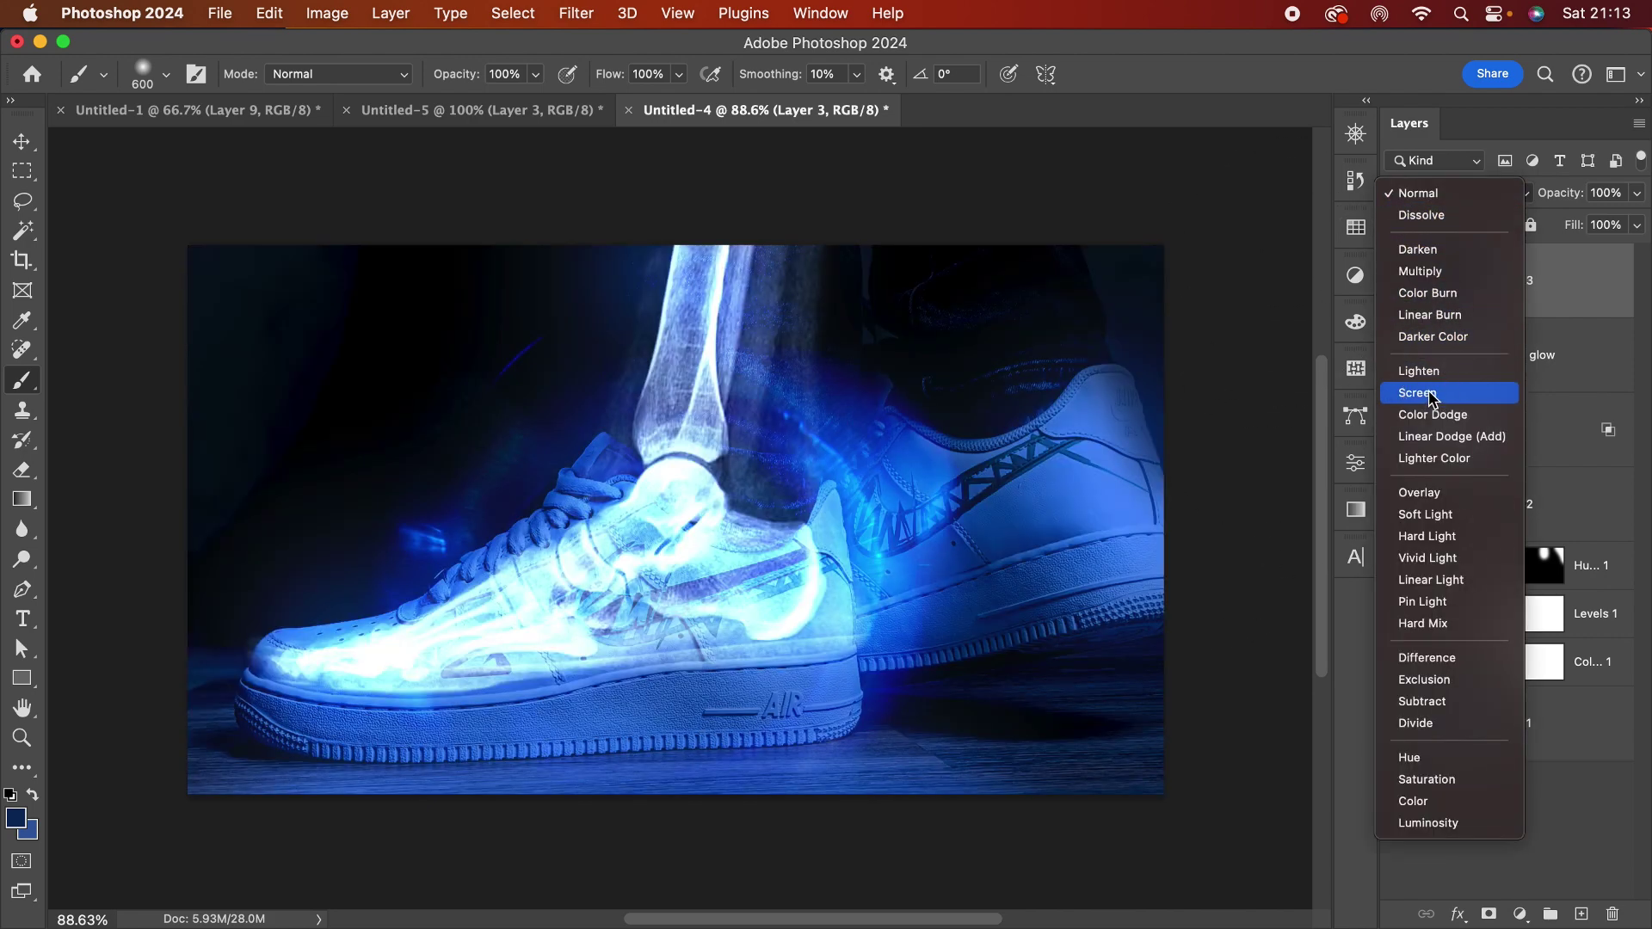
pyautogui.click(1428, 393)
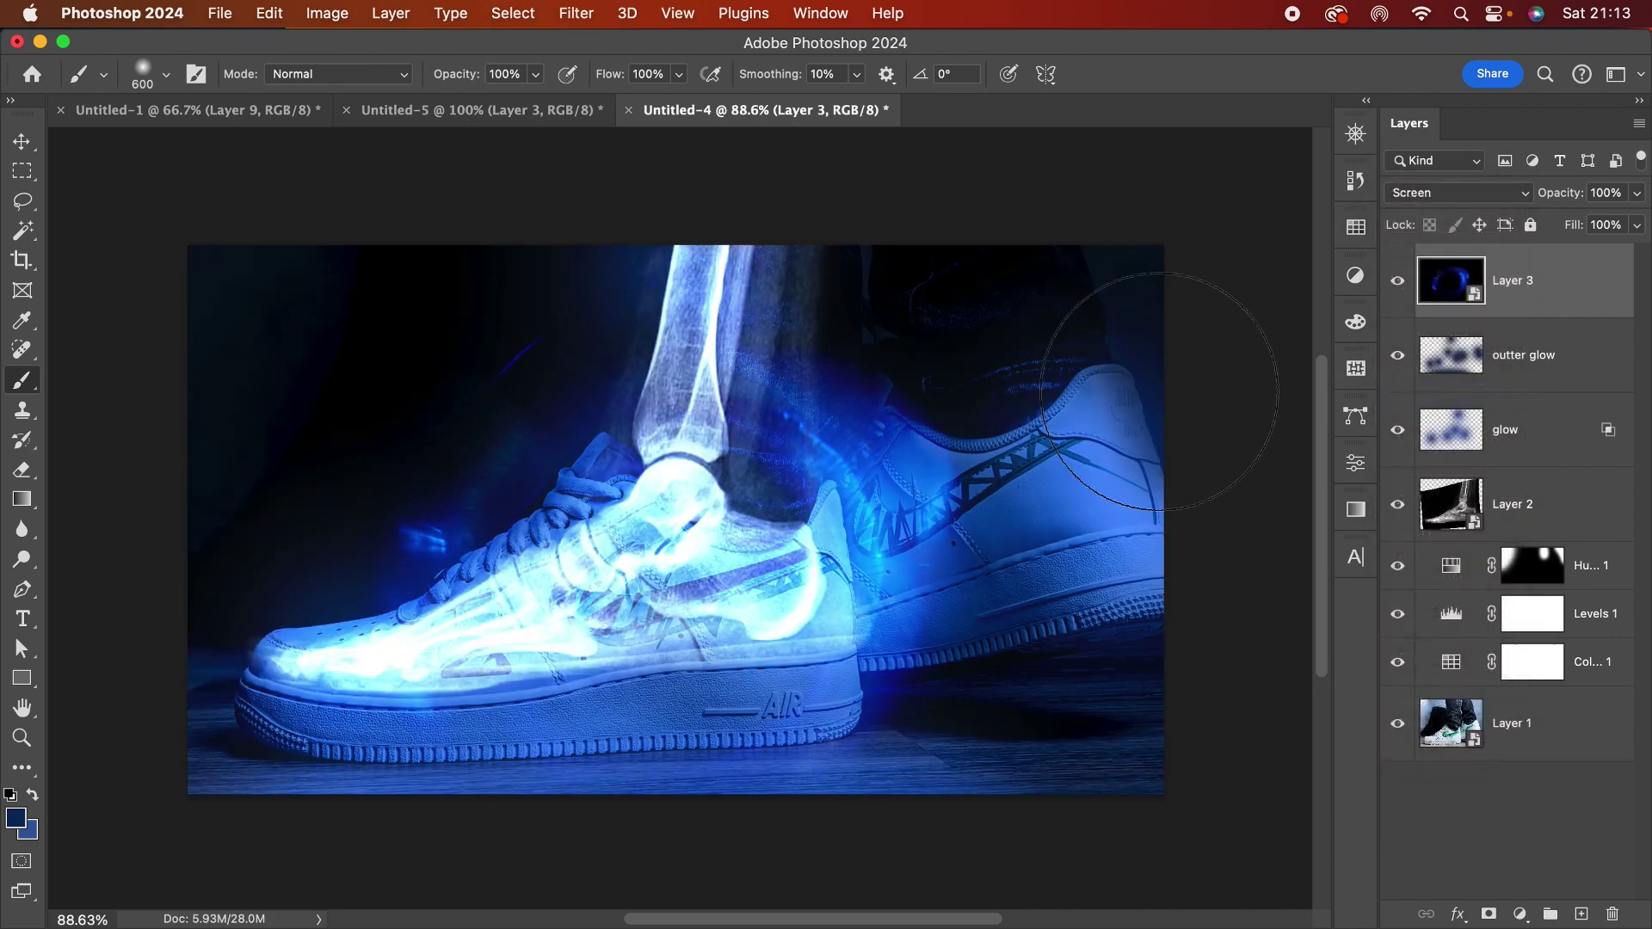
pyautogui.press('super+t')
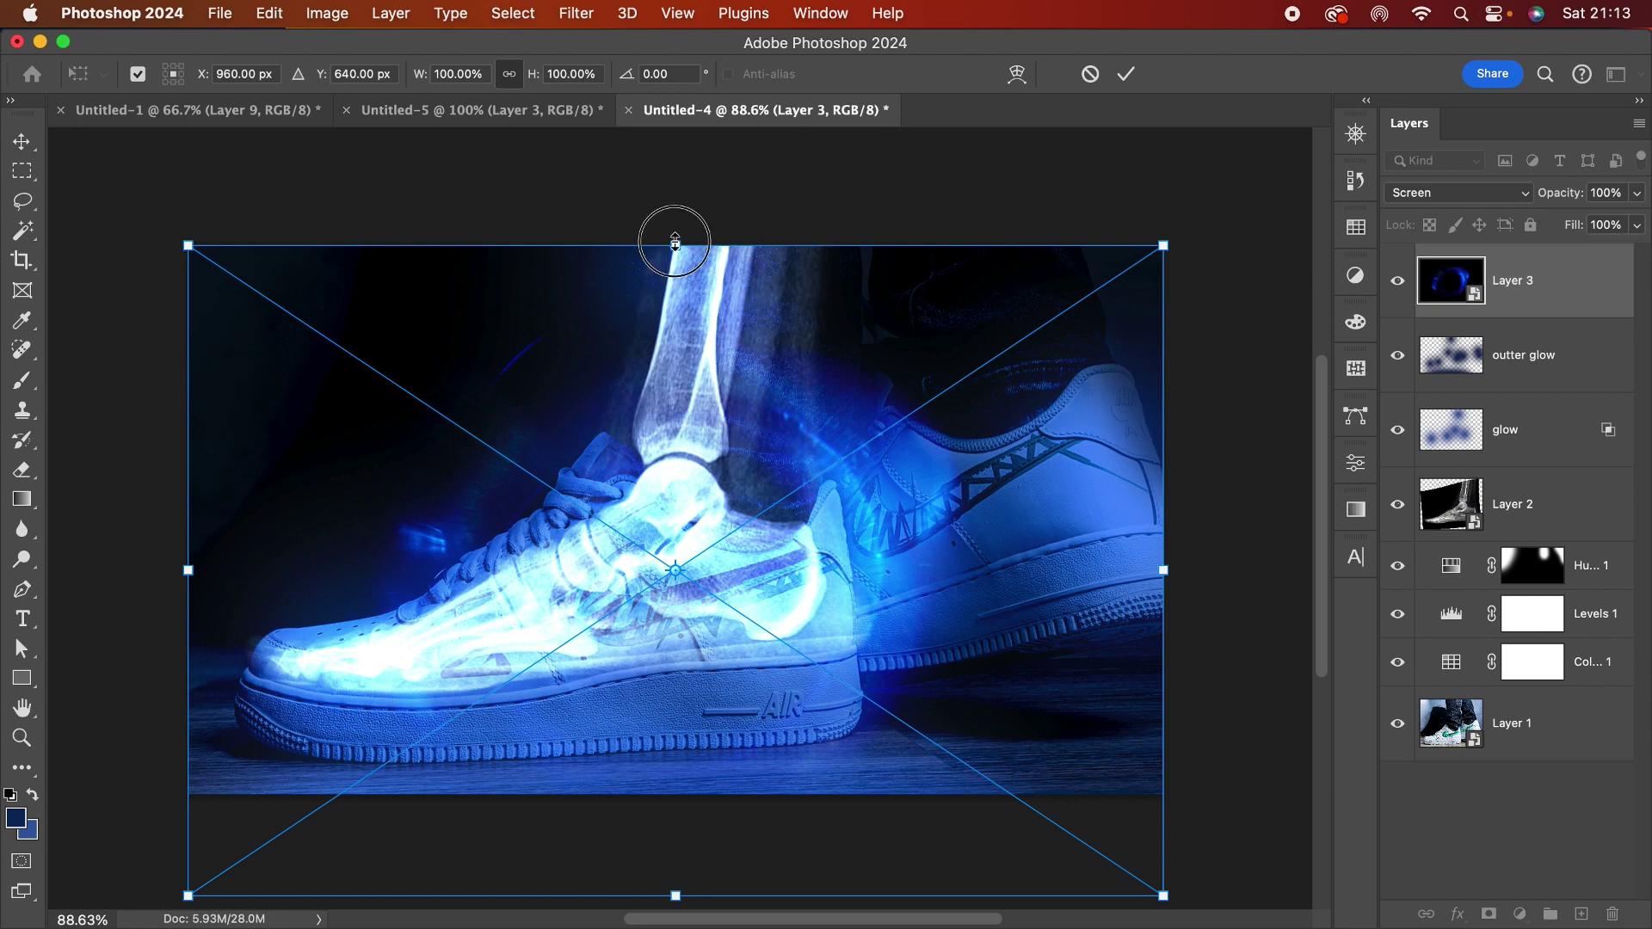
pyautogui.moveTo(675, 245); pyautogui.dragTo(658, 433)
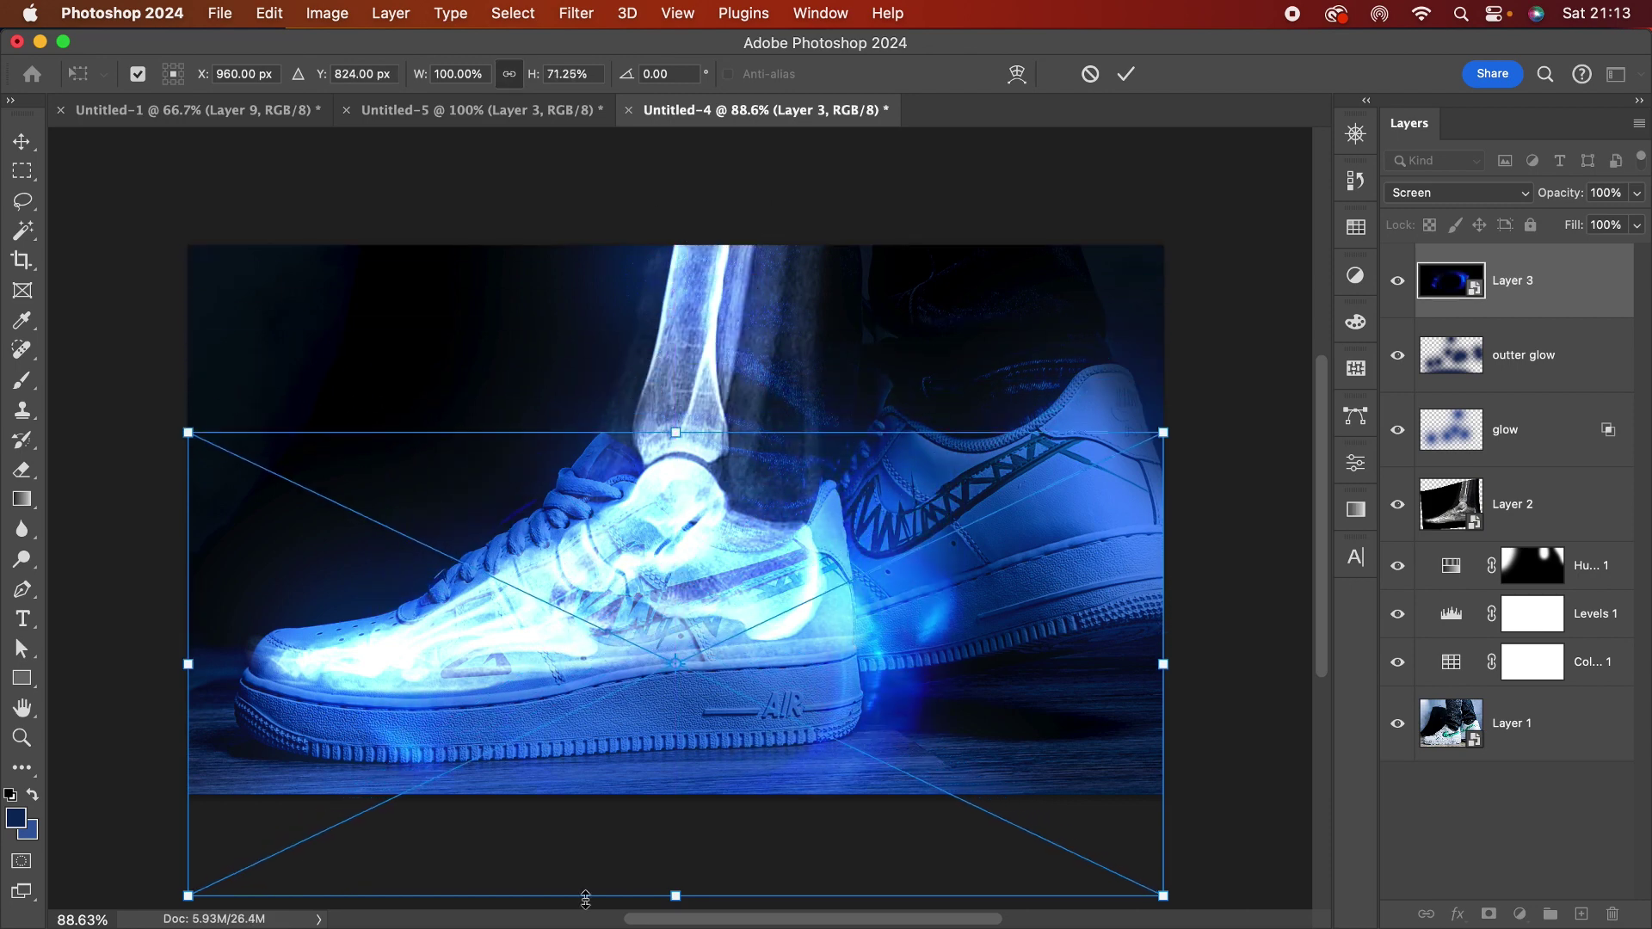
pyautogui.moveTo(676, 895); pyautogui.dragTo(675, 838)
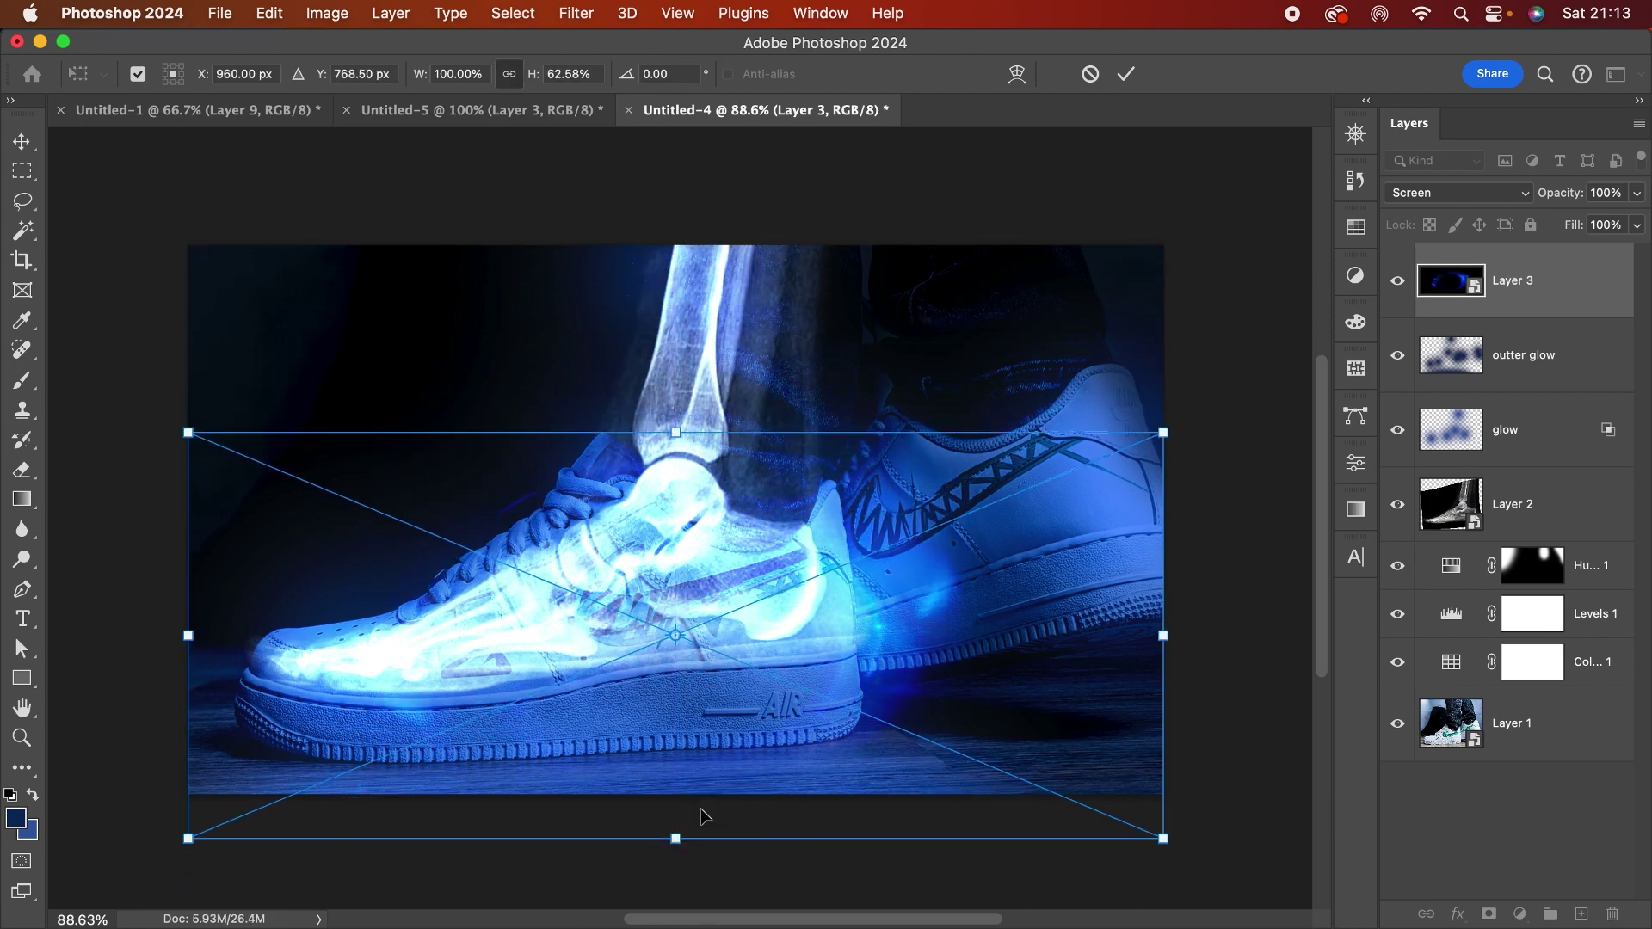
pyautogui.moveTo(189, 637); pyautogui.dragTo(69, 654)
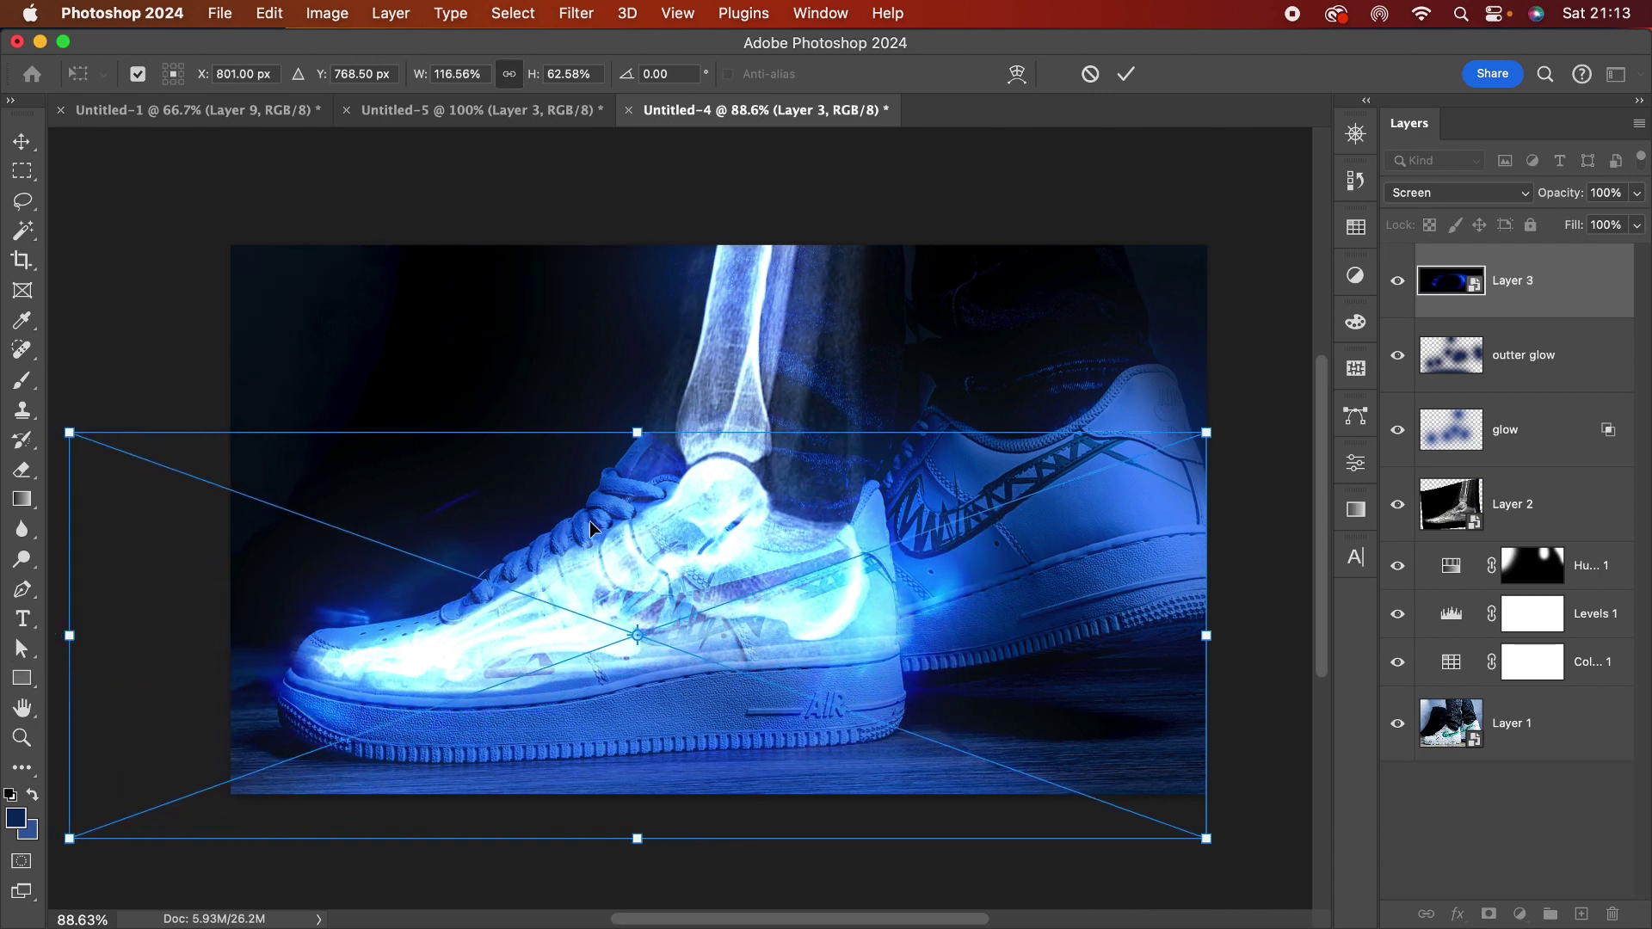
pyautogui.press('Return')
pyautogui.press('b')
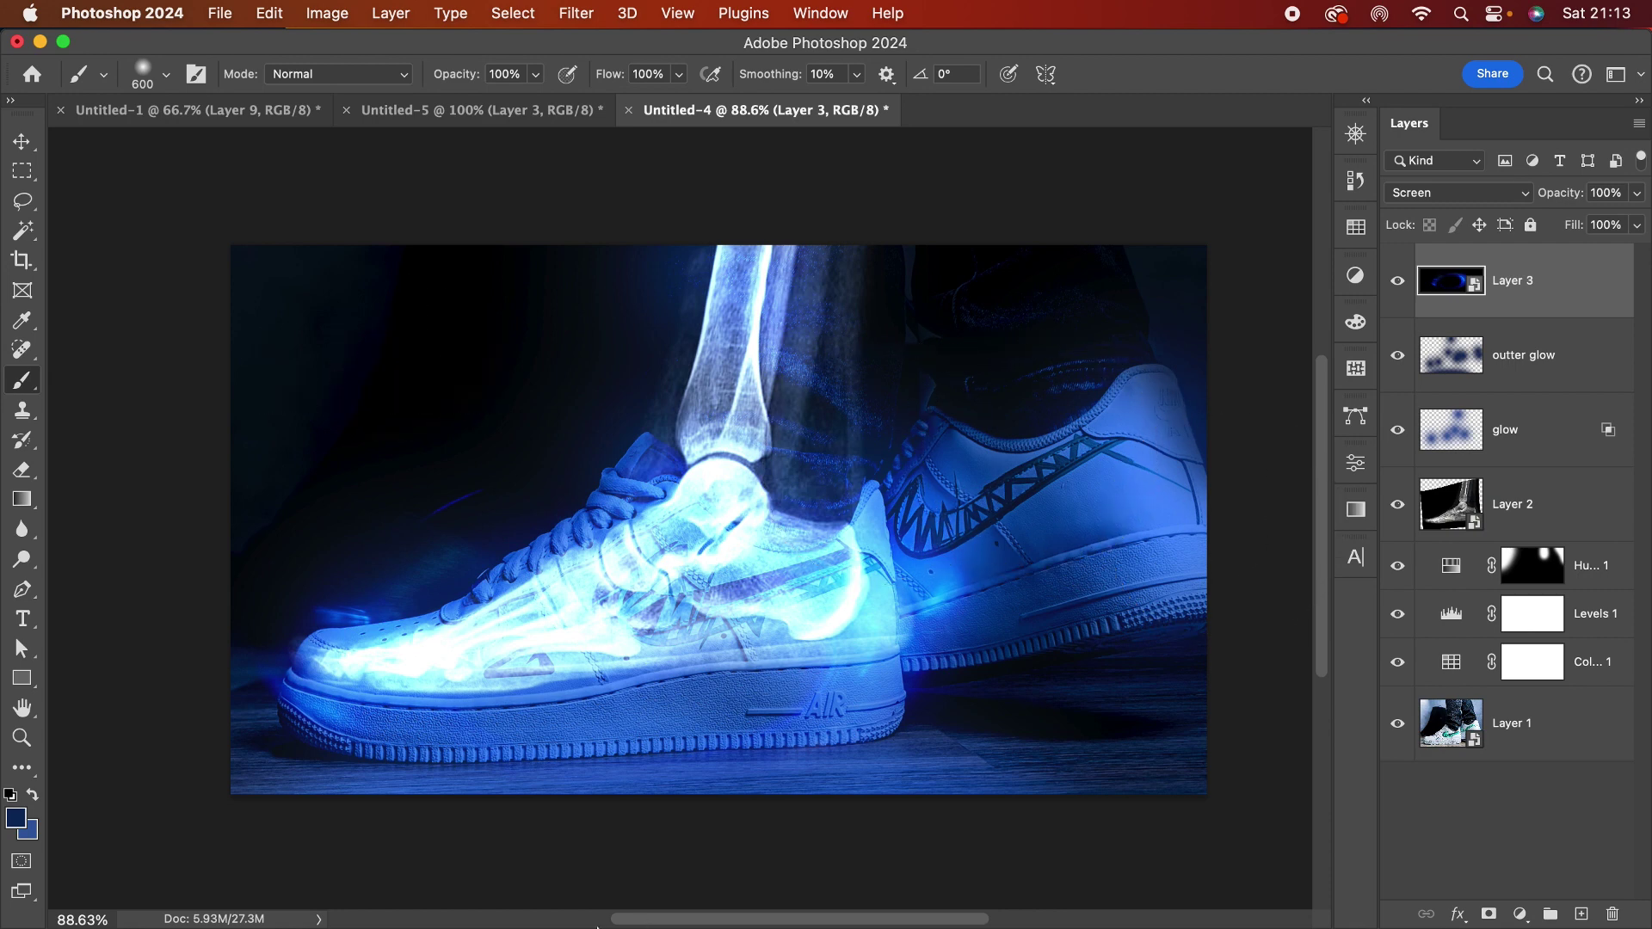
# Step: Switch to Opera and copy the Paper 337 archive photocopy image from the Texturelabs paper textures
pyautogui.moveTo(588, 926)
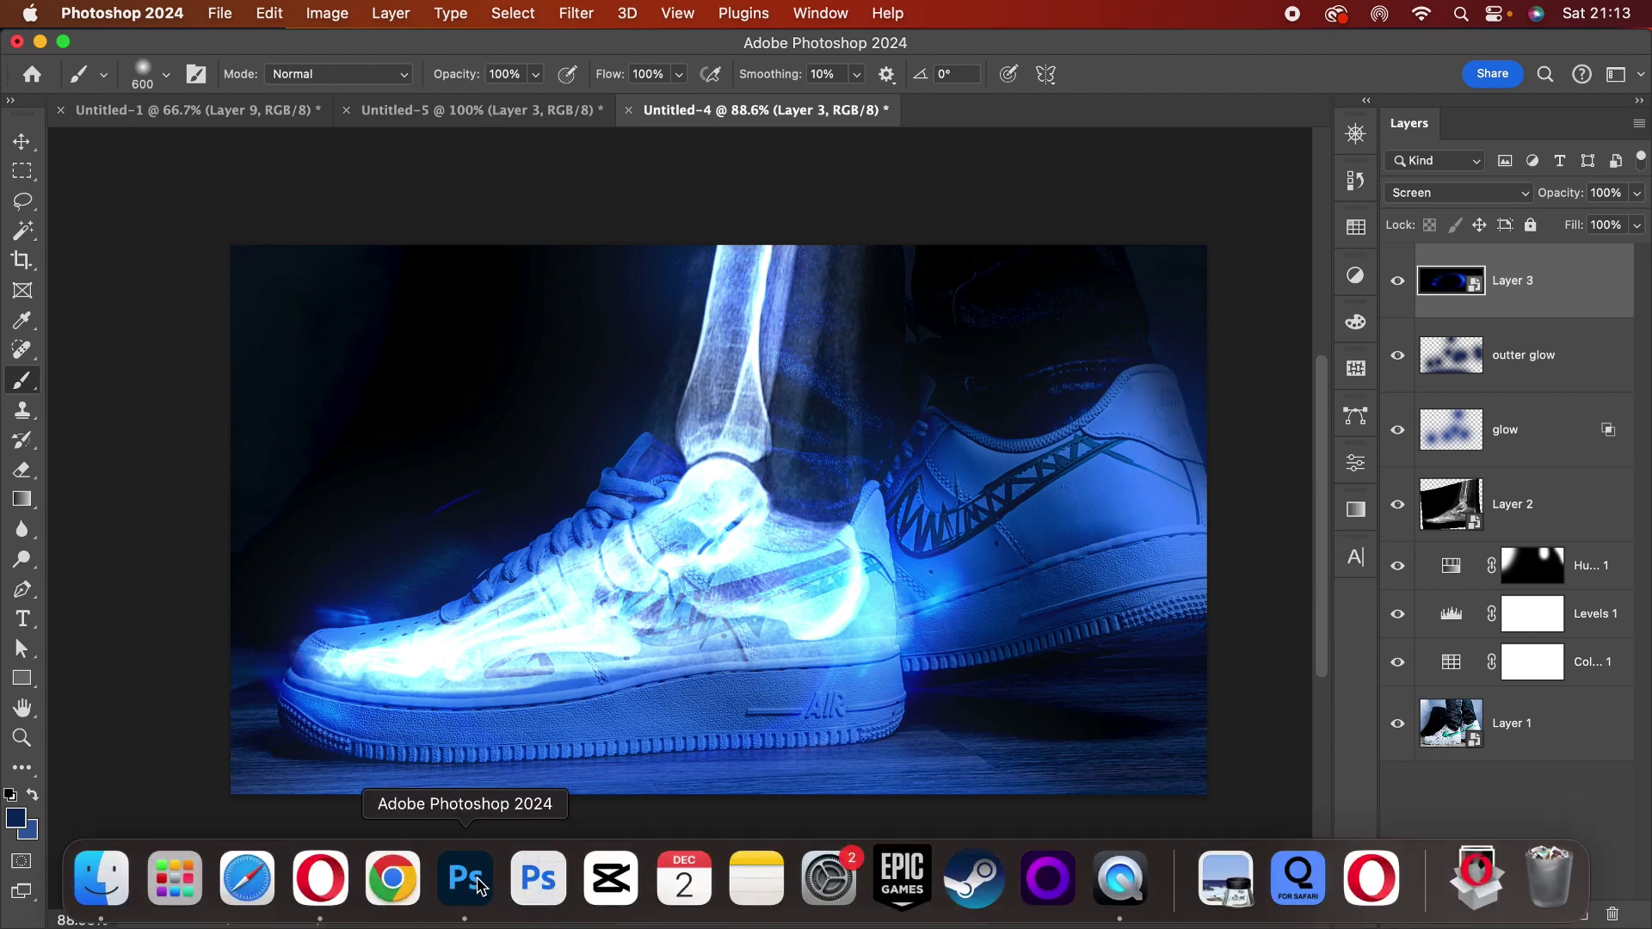
pyautogui.click(320, 878)
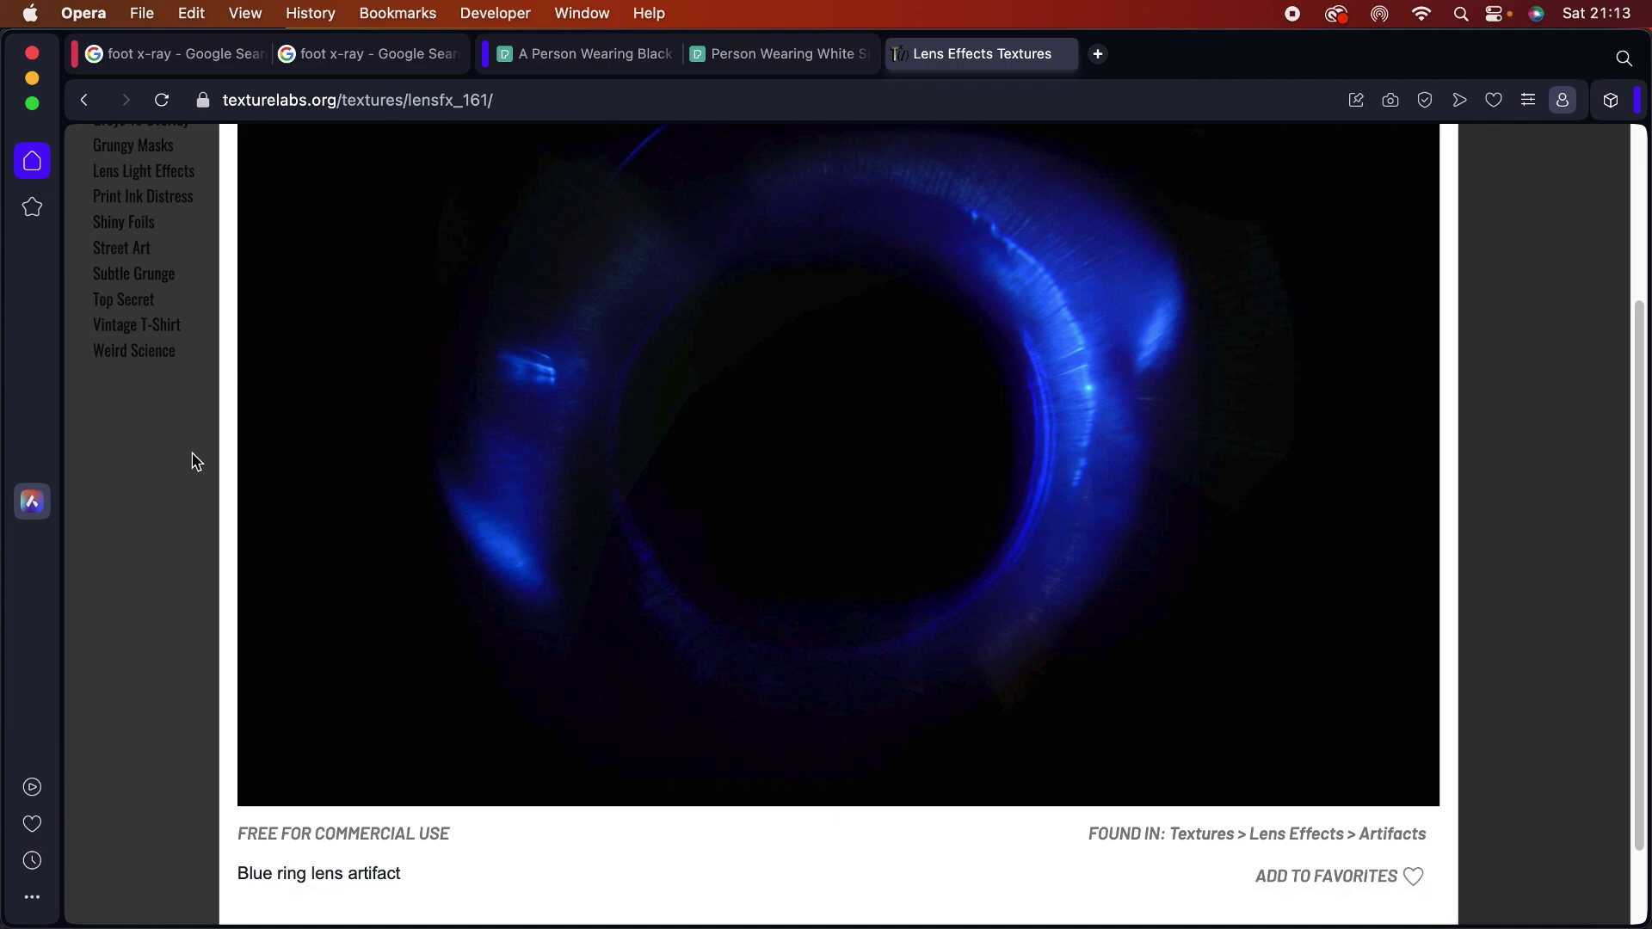
pyautogui.press('super+Left')
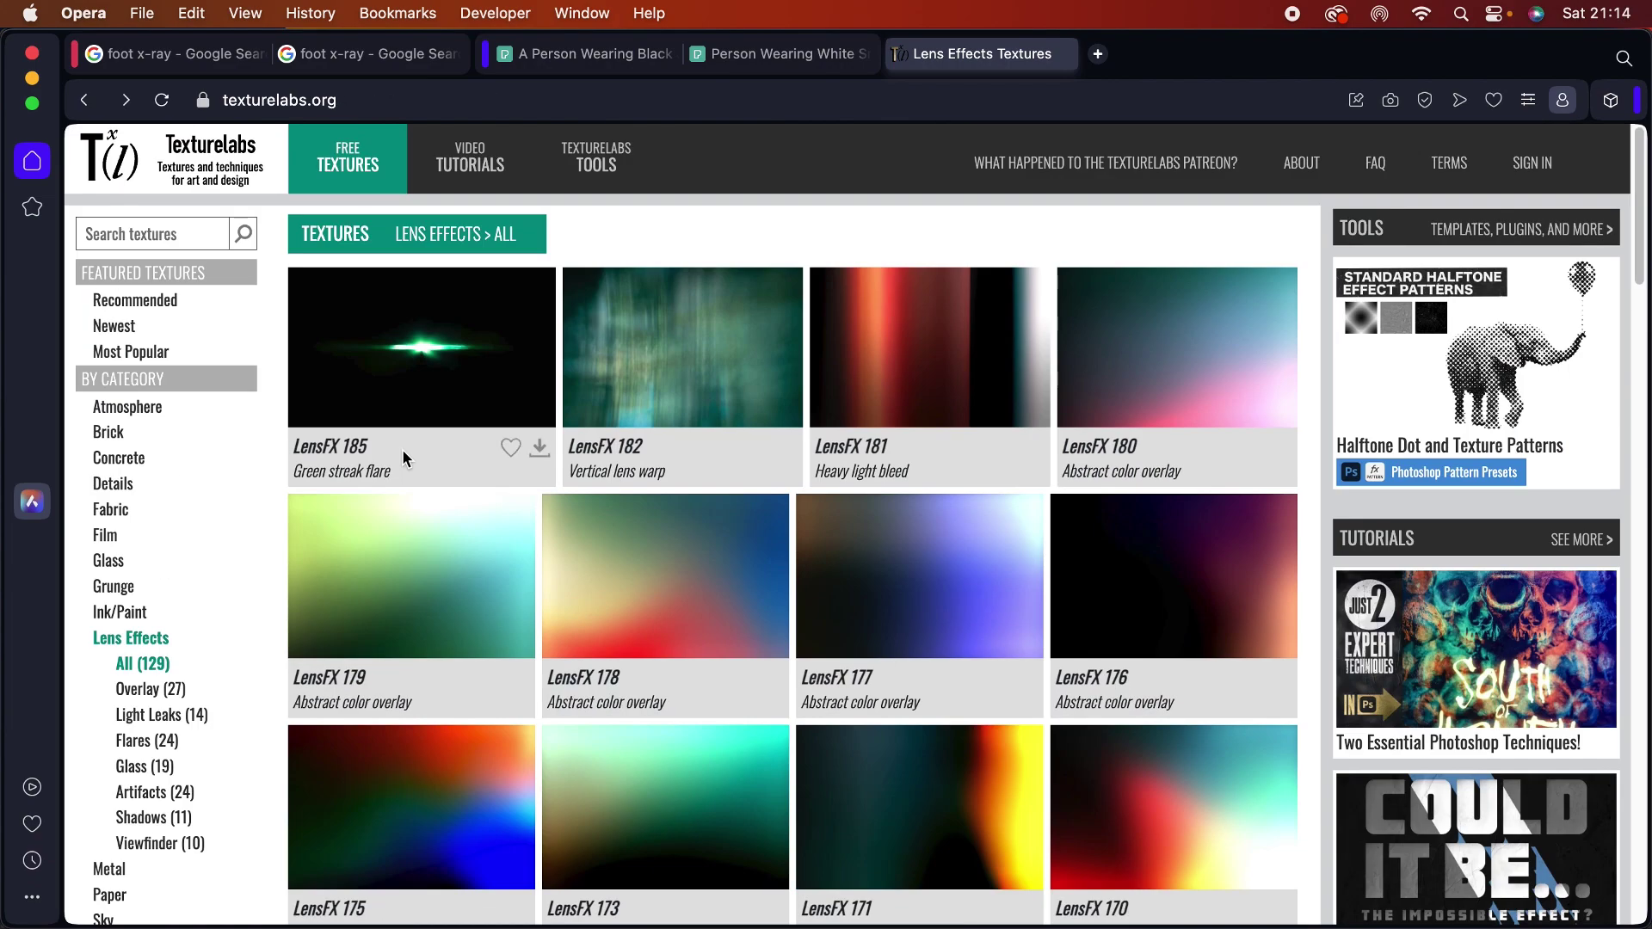
pyautogui.scroll(-2, 401, 450)
pyautogui.scroll(-2, 177, 417)
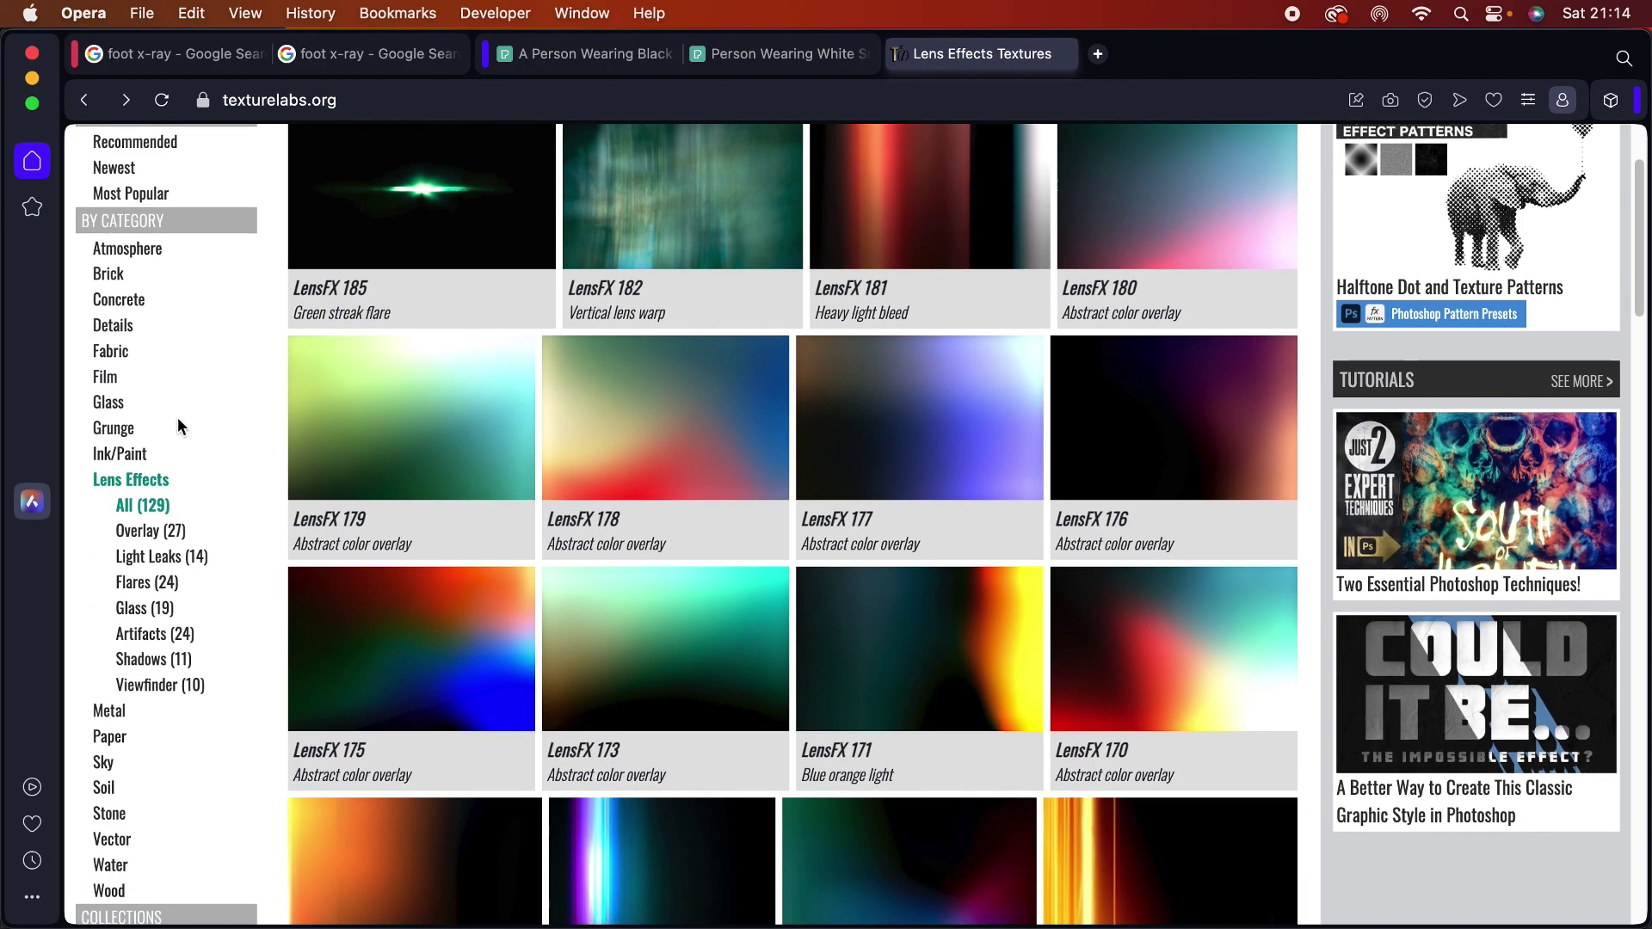
pyautogui.click(123, 688)
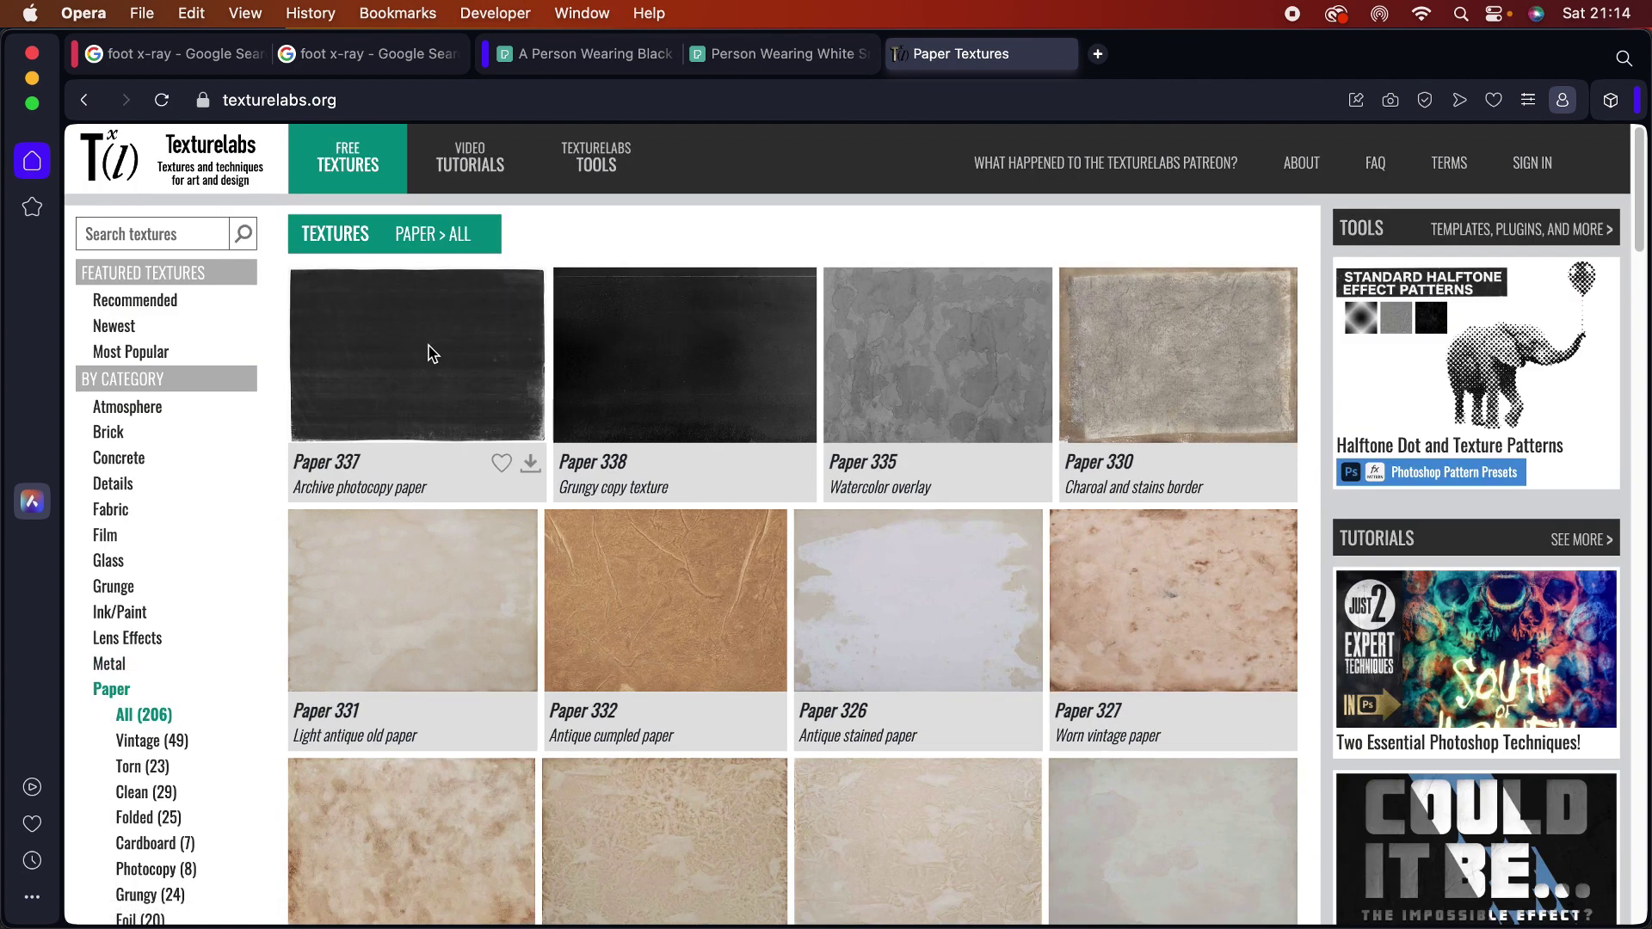
pyautogui.click(430, 353)
pyautogui.rightClick(762, 493)
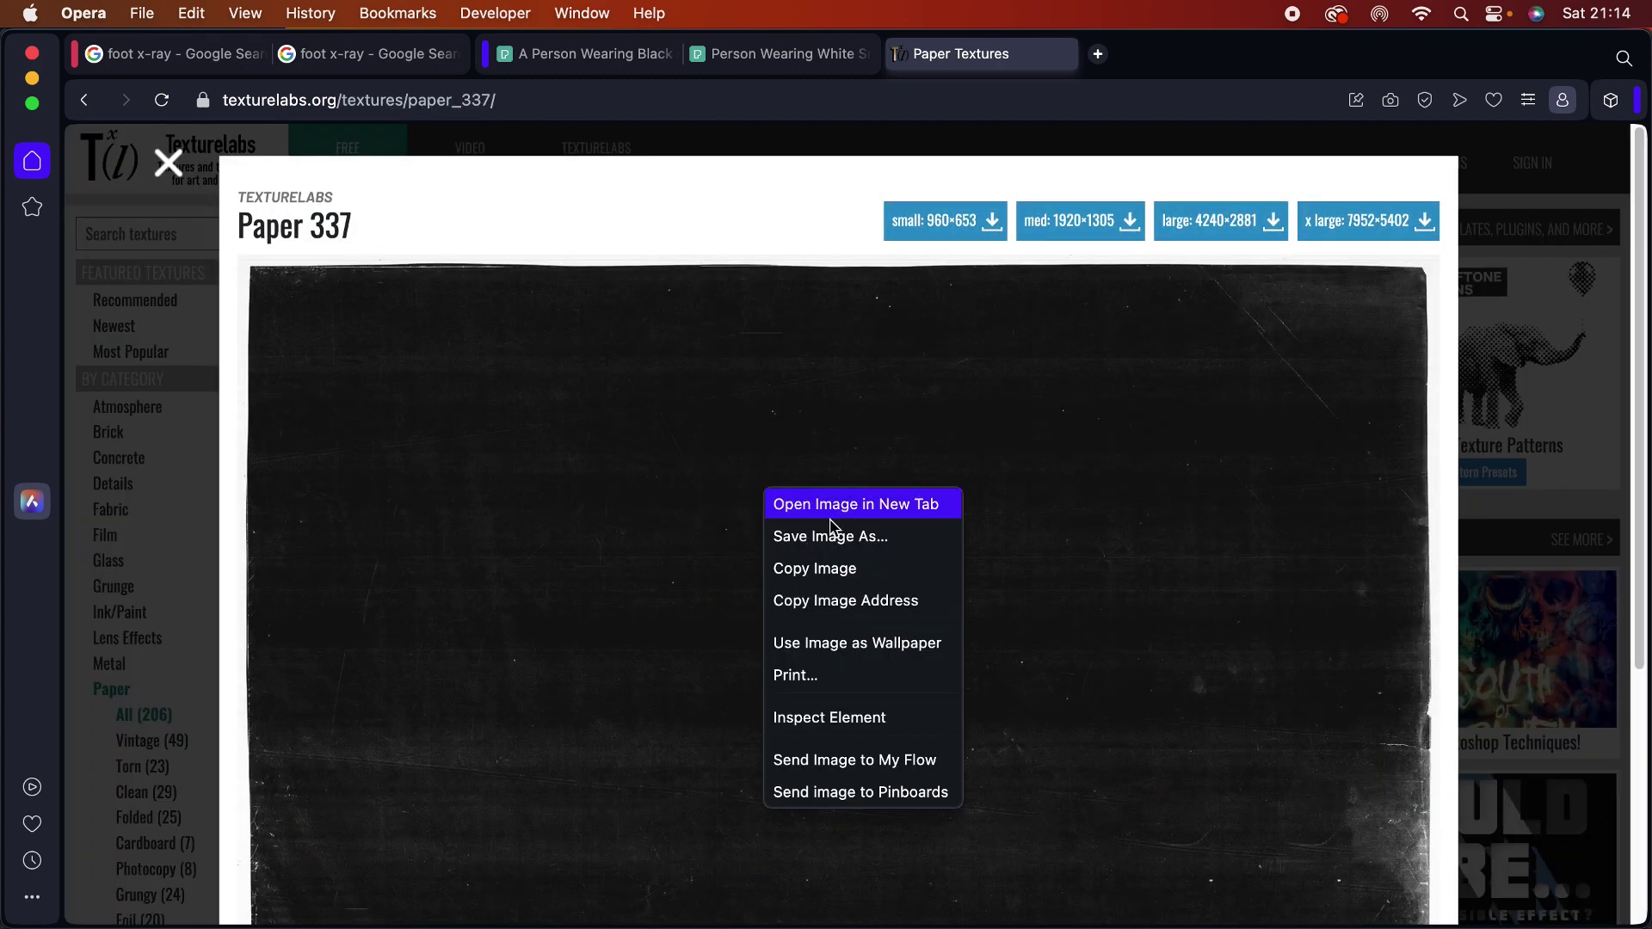
pyautogui.click(815, 570)
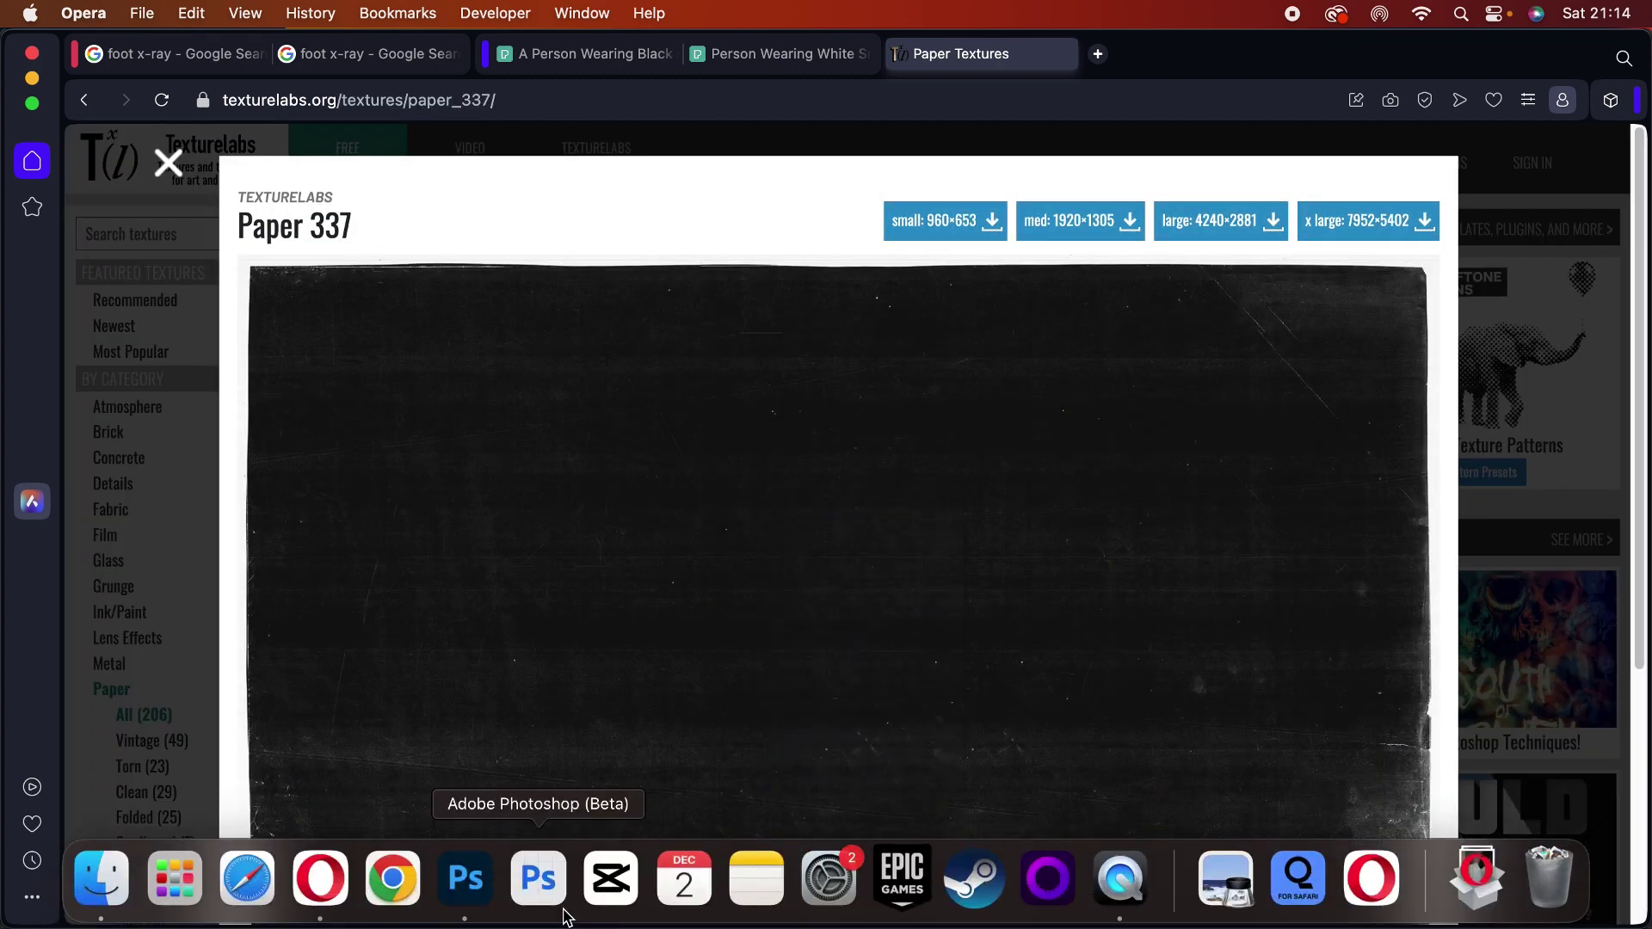
# Step: Switch to Photoshop, paste the Paper 337 texture above the blue ring layer and convert it to a smart object
pyautogui.click(465, 880)
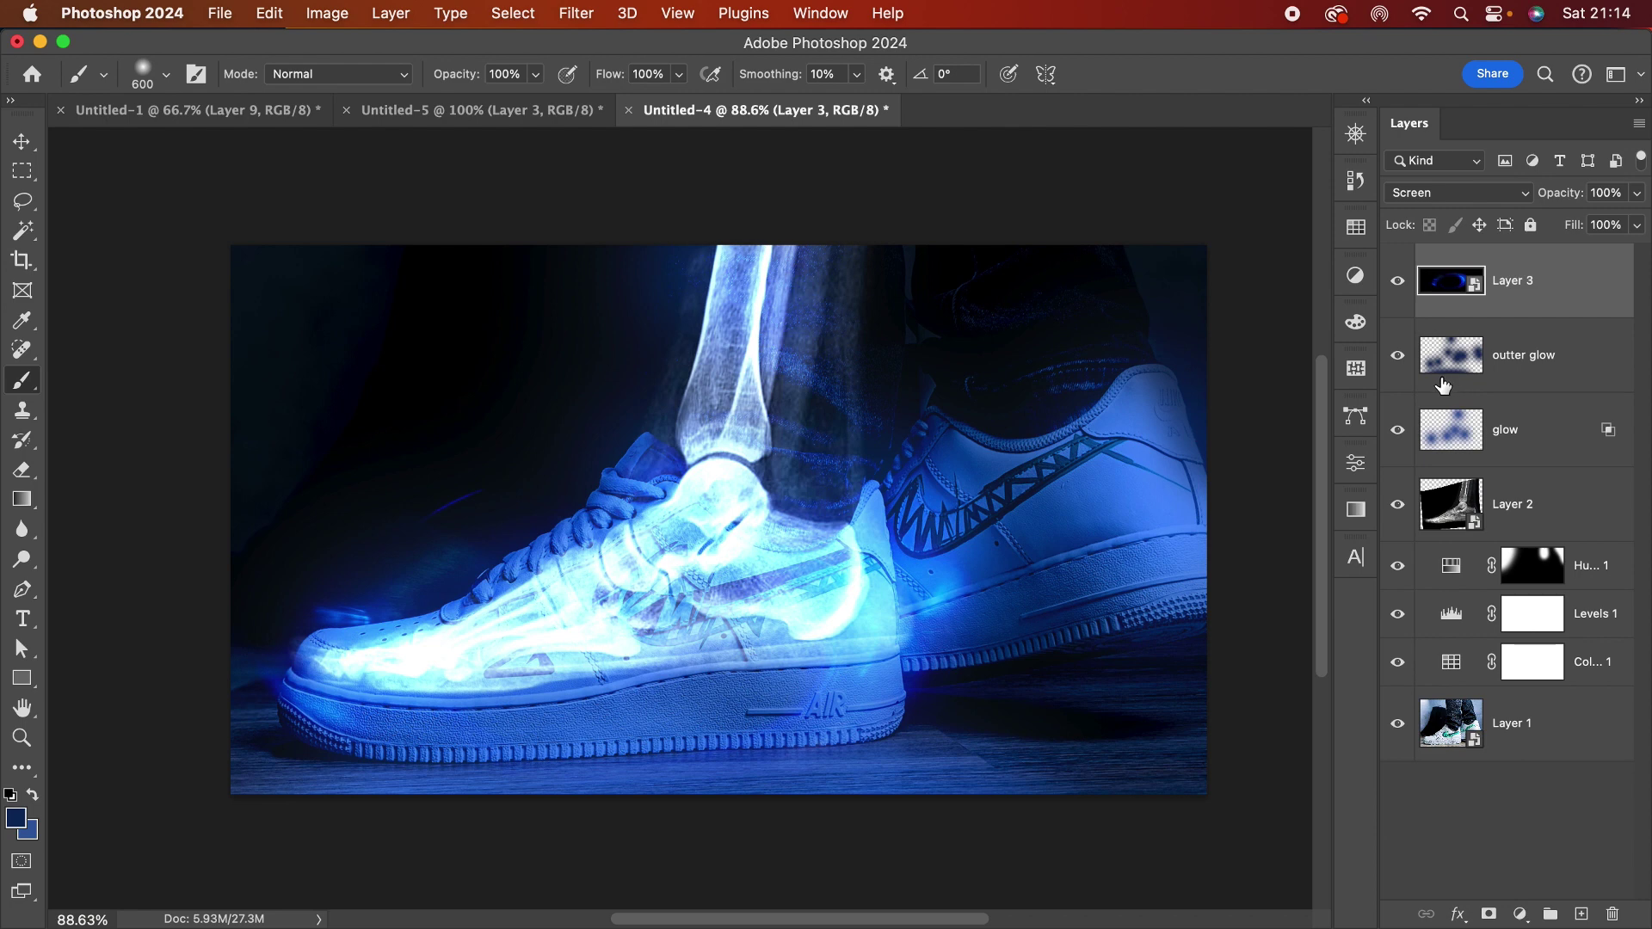
pyautogui.press('super+v')
pyautogui.press('v')
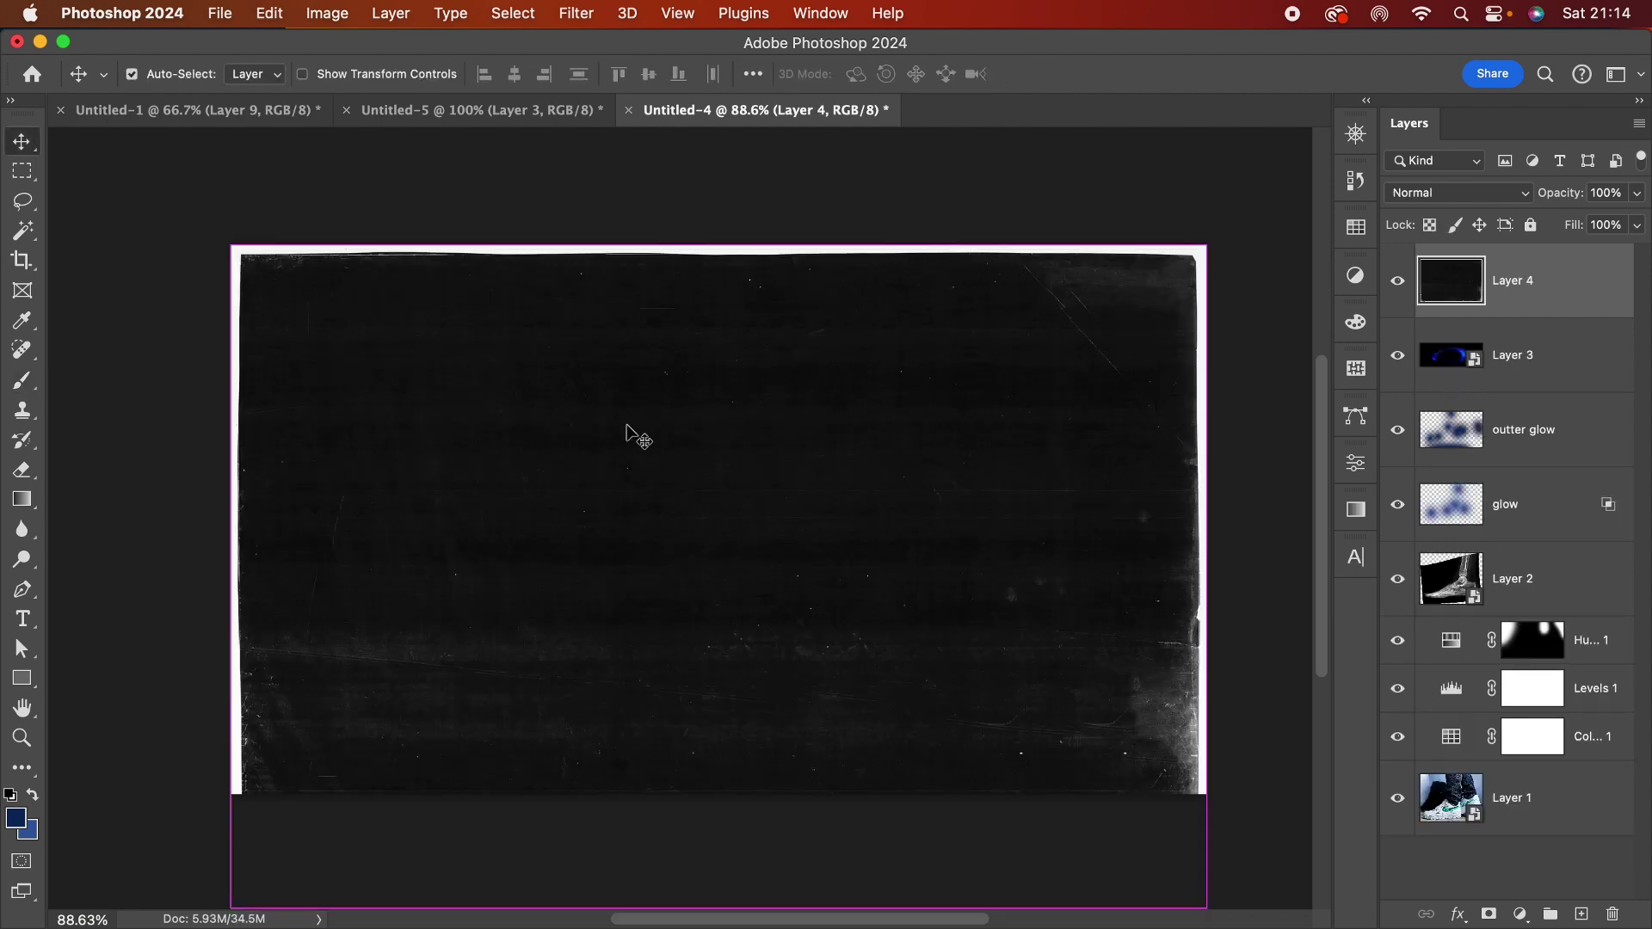
pyautogui.press('super+t')
pyautogui.press('Return')
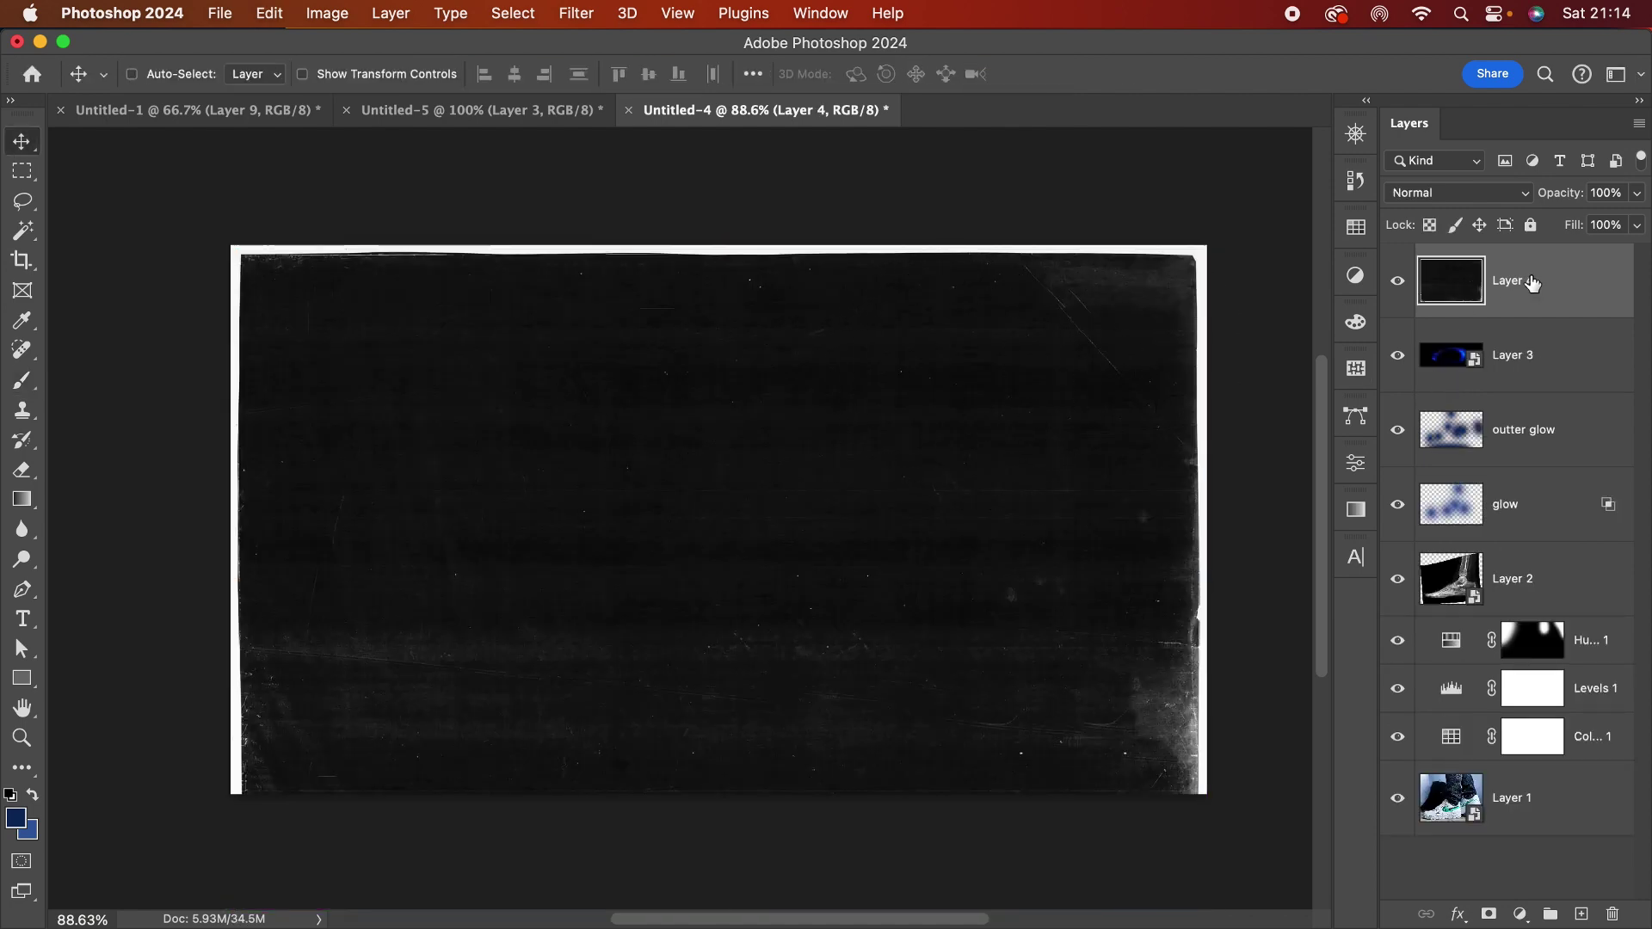
pyautogui.rightClick(1536, 282)
pyautogui.click(1370, 707)
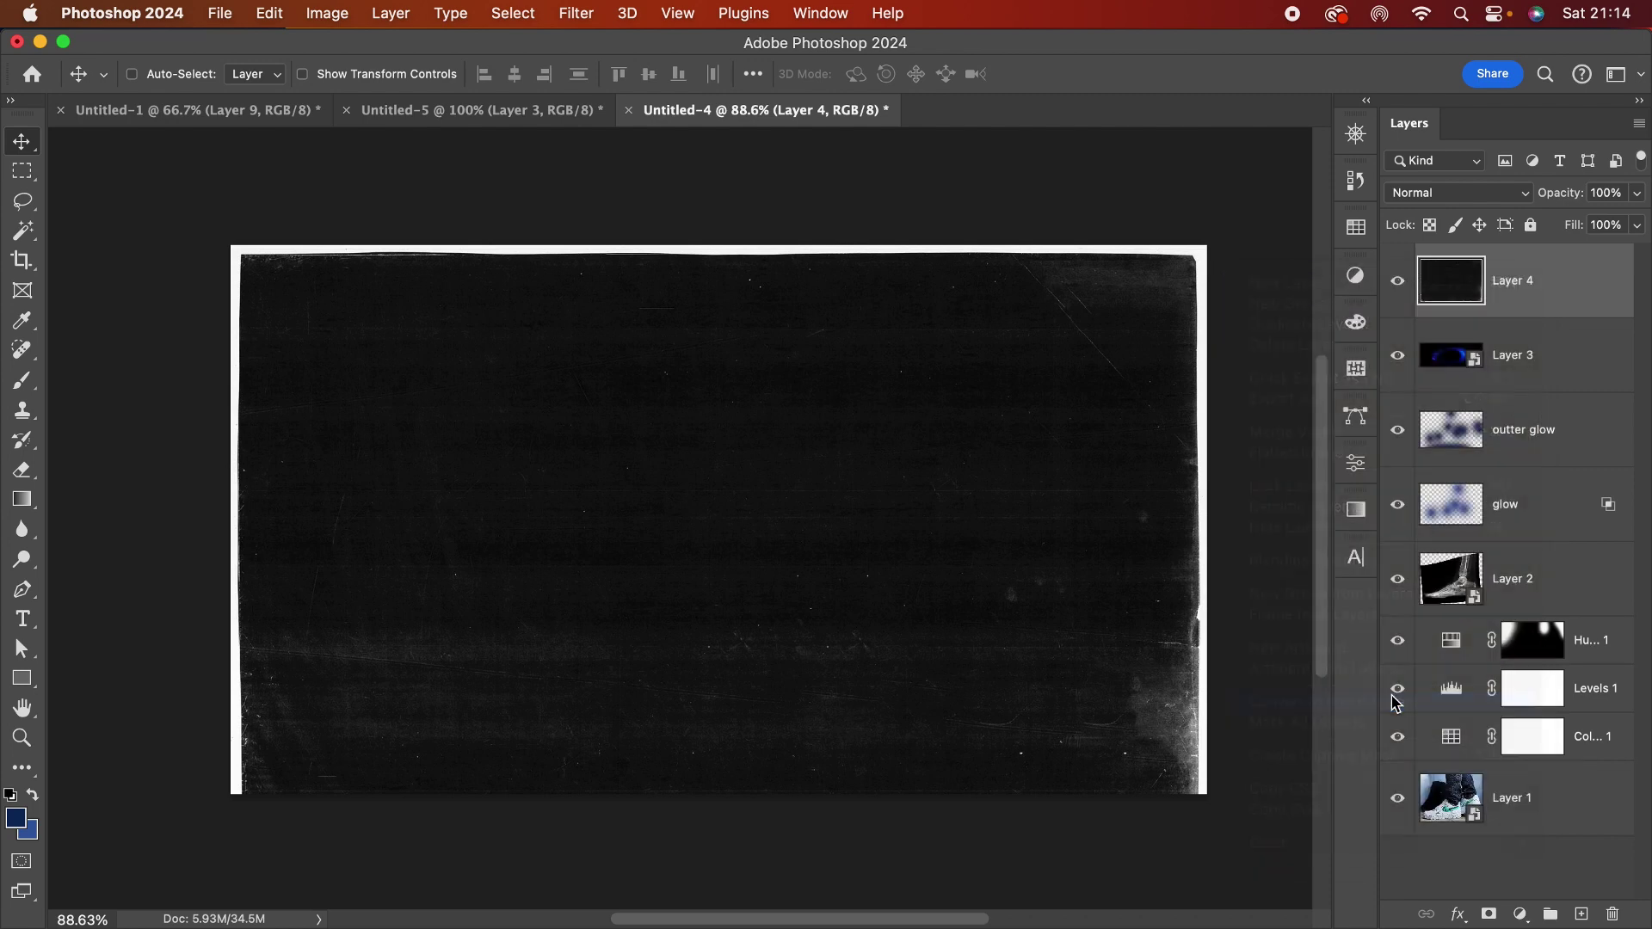
# Step: Enlarge the paper texture slightly beyond the canvas edges so its white borders fall outside the image
pyautogui.press('super+t')
pyautogui.moveTo(232, 577); pyautogui.dragTo(218, 577)
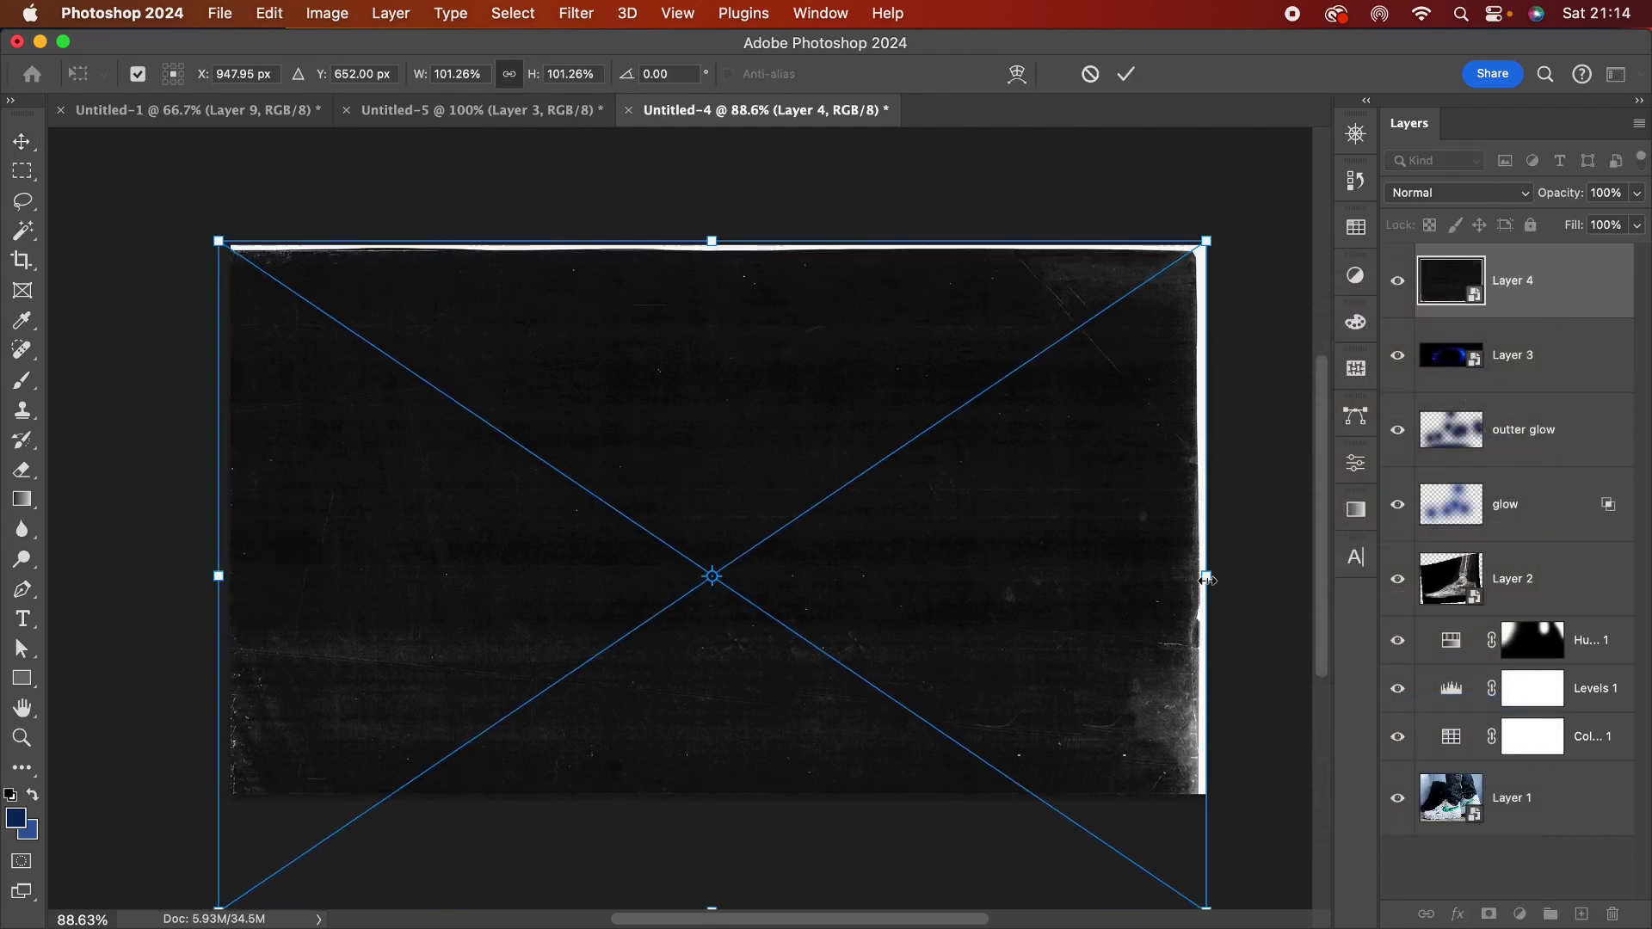
pyautogui.moveTo(1207, 580); pyautogui.dragTo(1221, 576)
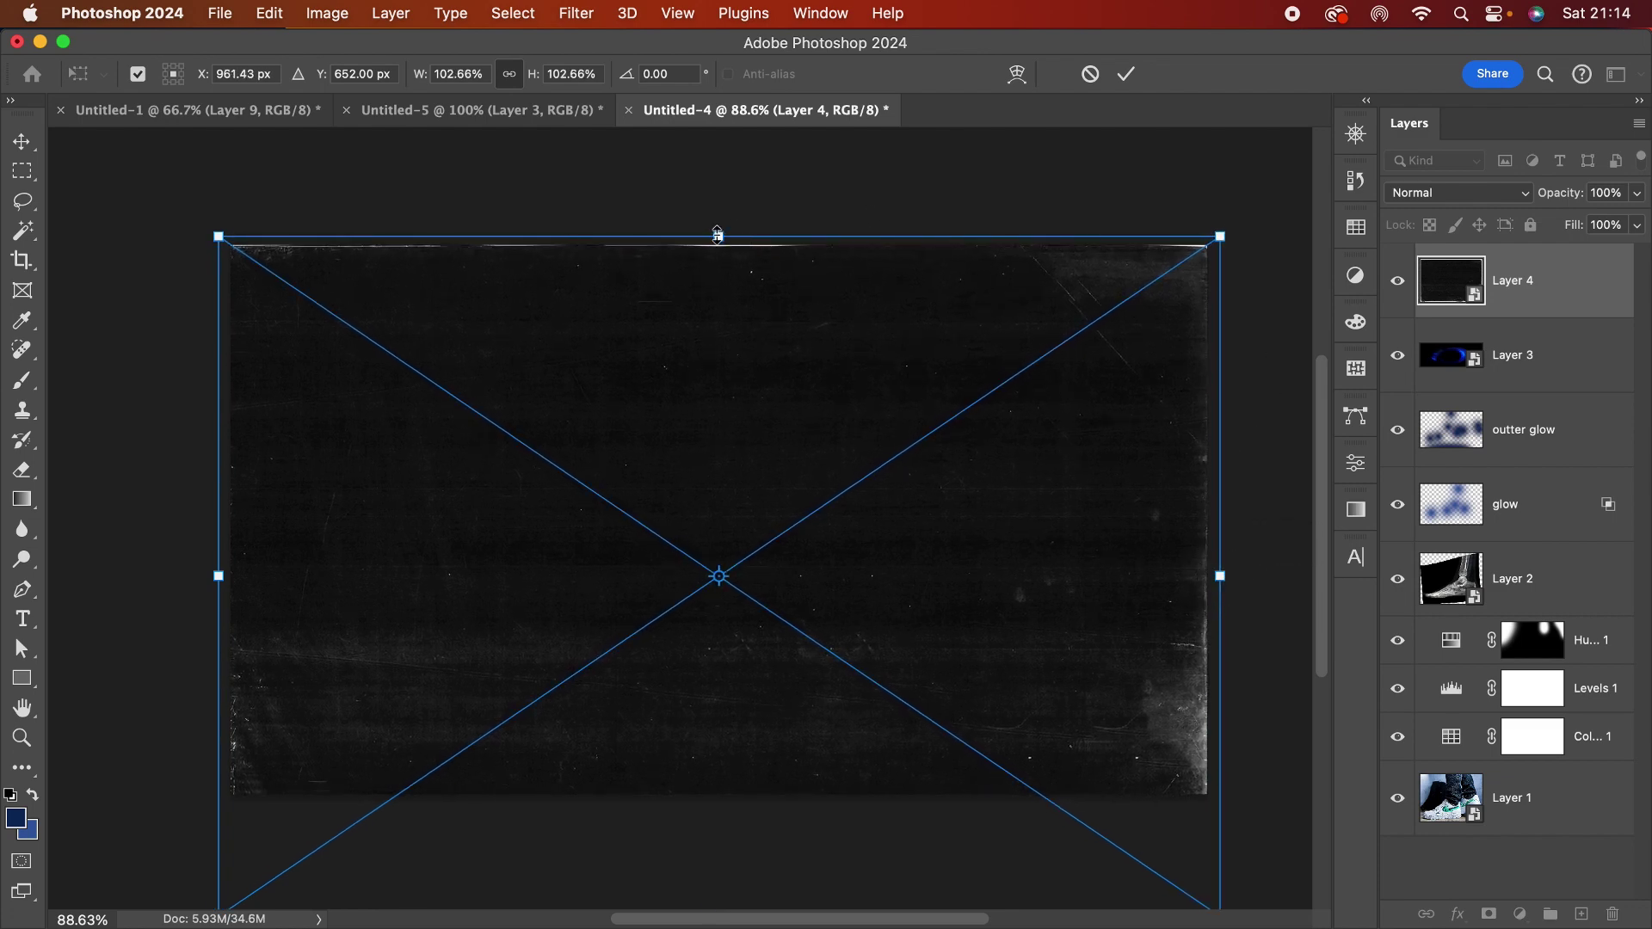
pyautogui.moveTo(718, 235); pyautogui.dragTo(715, 225)
pyautogui.press('Return')
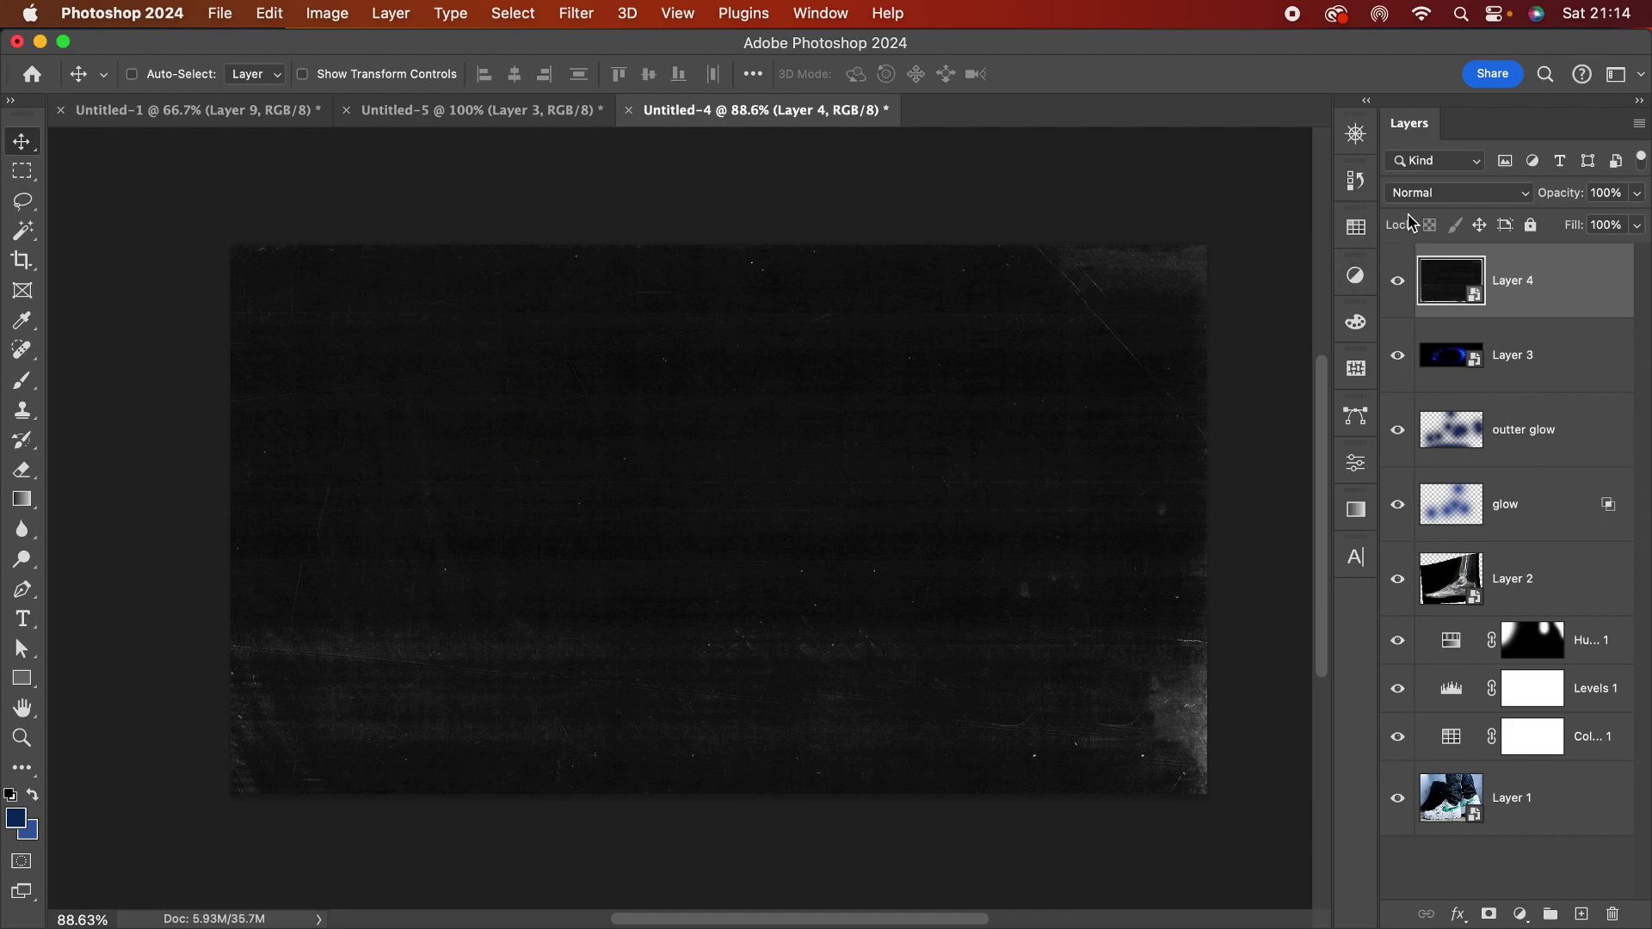
# Step: Set the paper texture layer's blend mode to Screen and its Blend If current-layer dark slider to a split of 17 / 42
pyautogui.click(1418, 195)
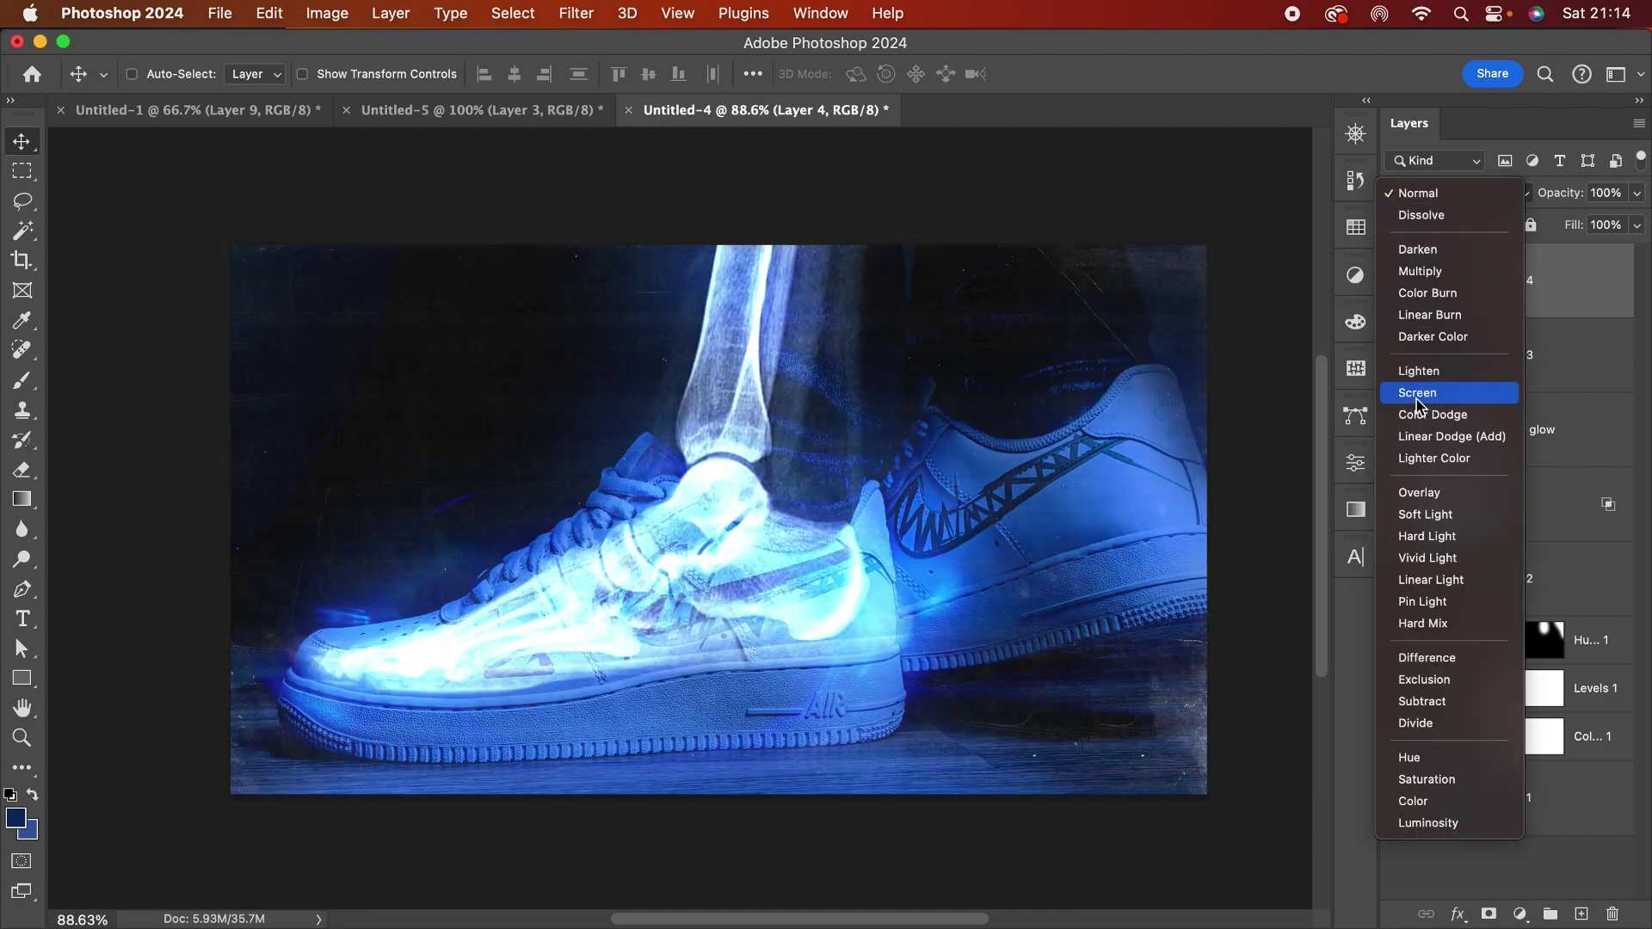
pyautogui.click(1422, 394)
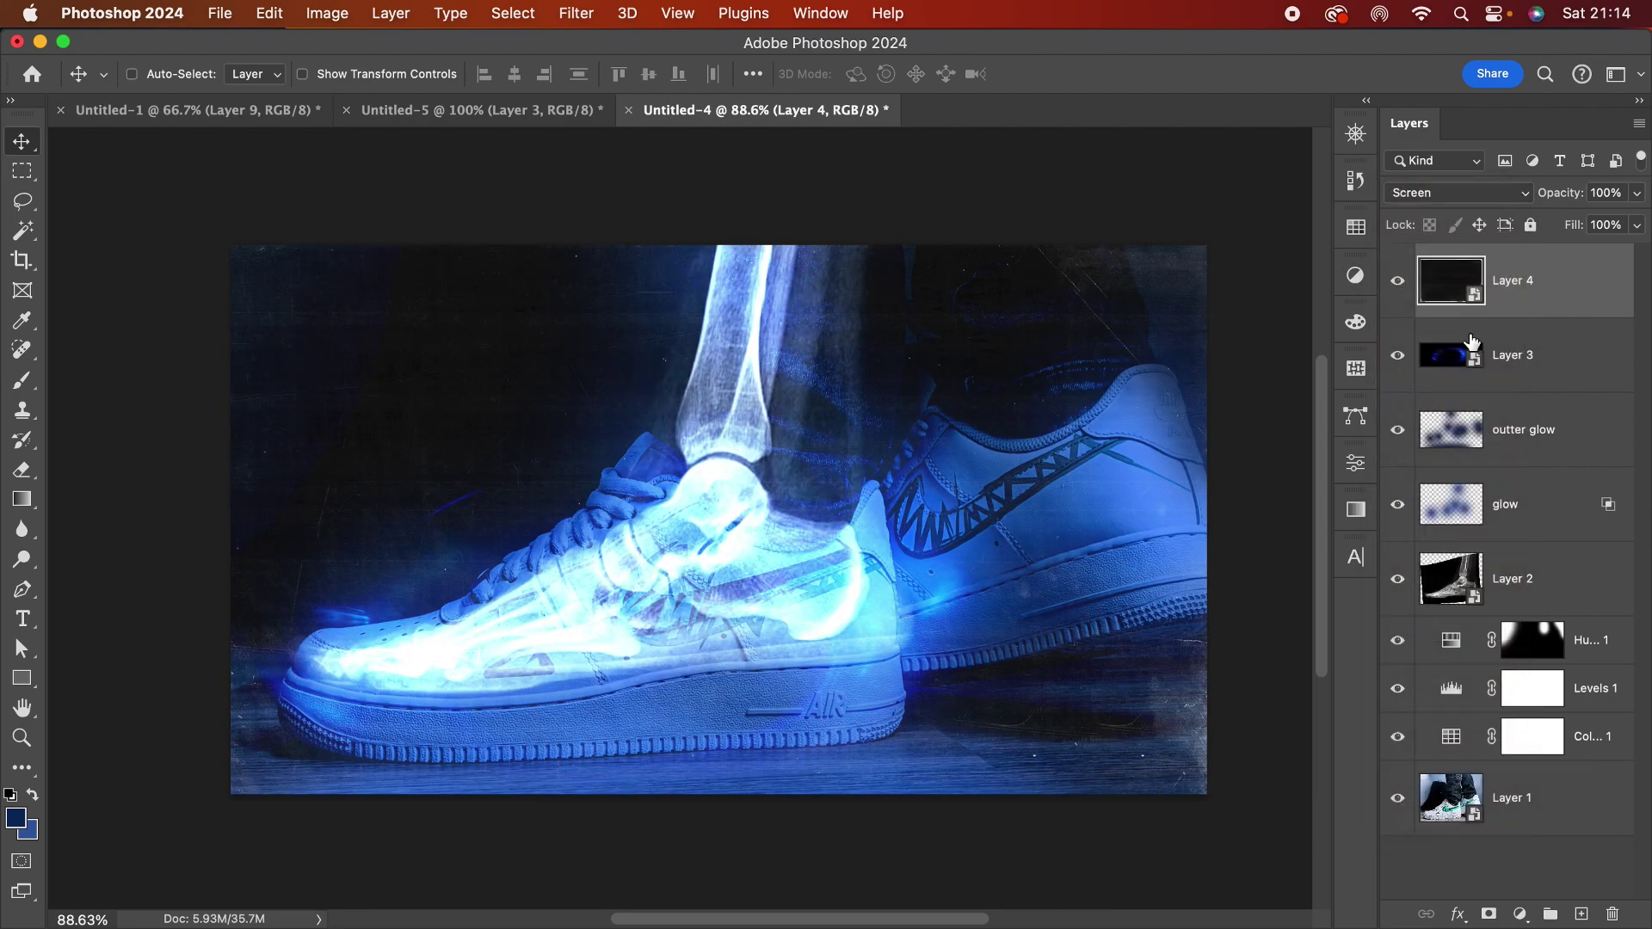
pyautogui.doubleClick(1575, 290)
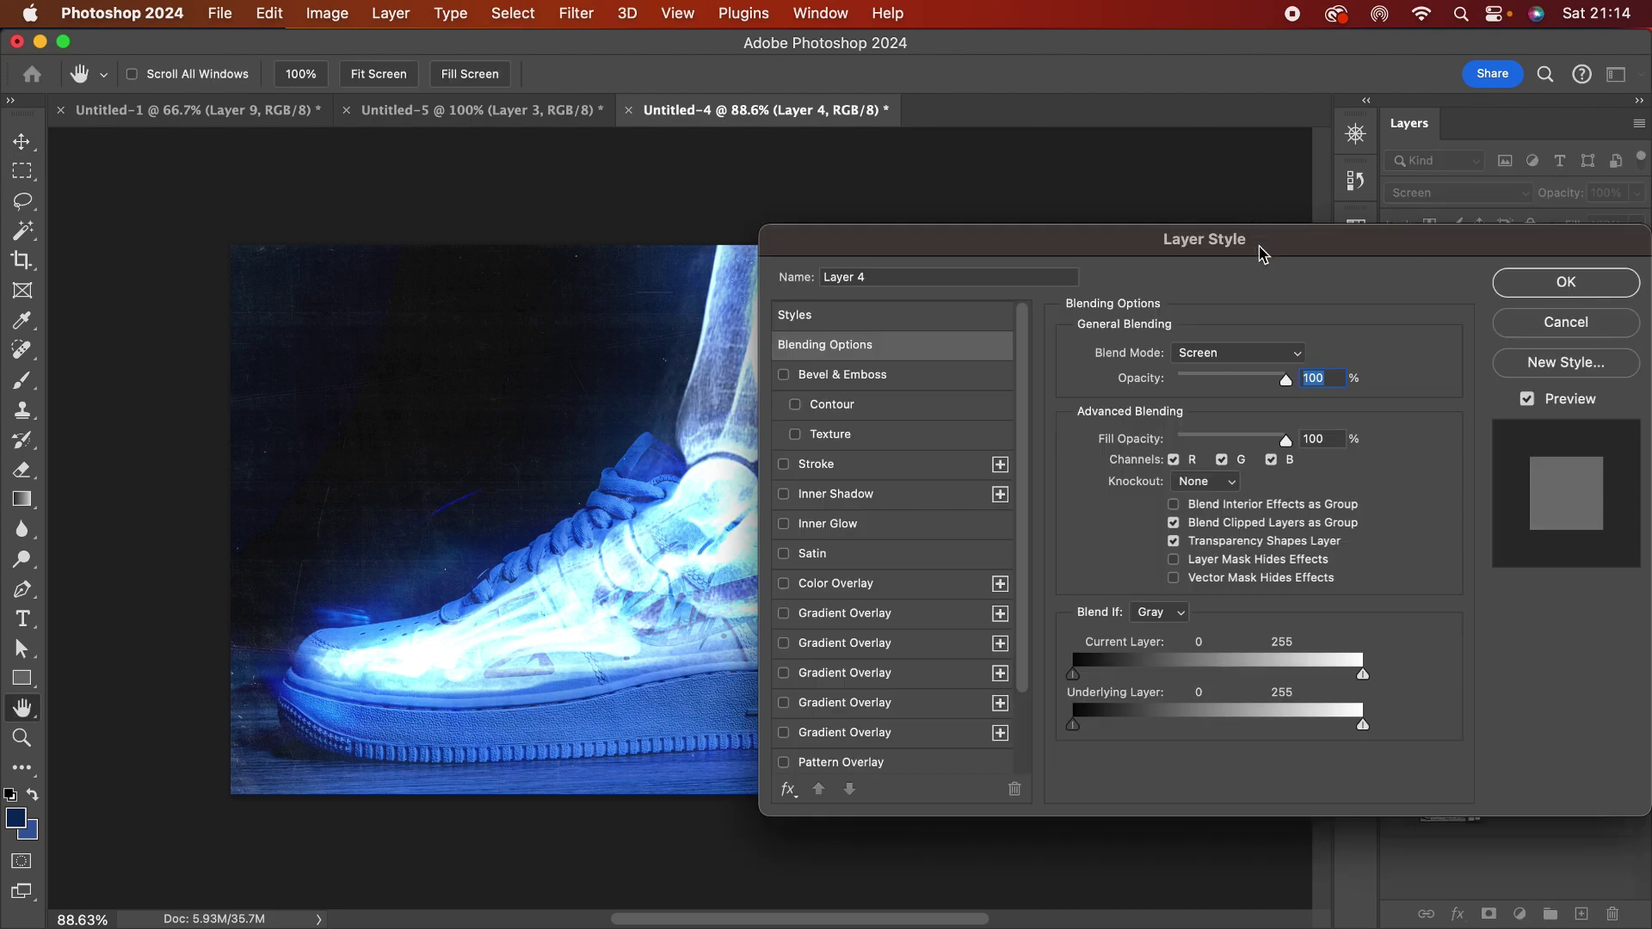
pyautogui.moveTo(1262, 253); pyautogui.dragTo(1274, 201)
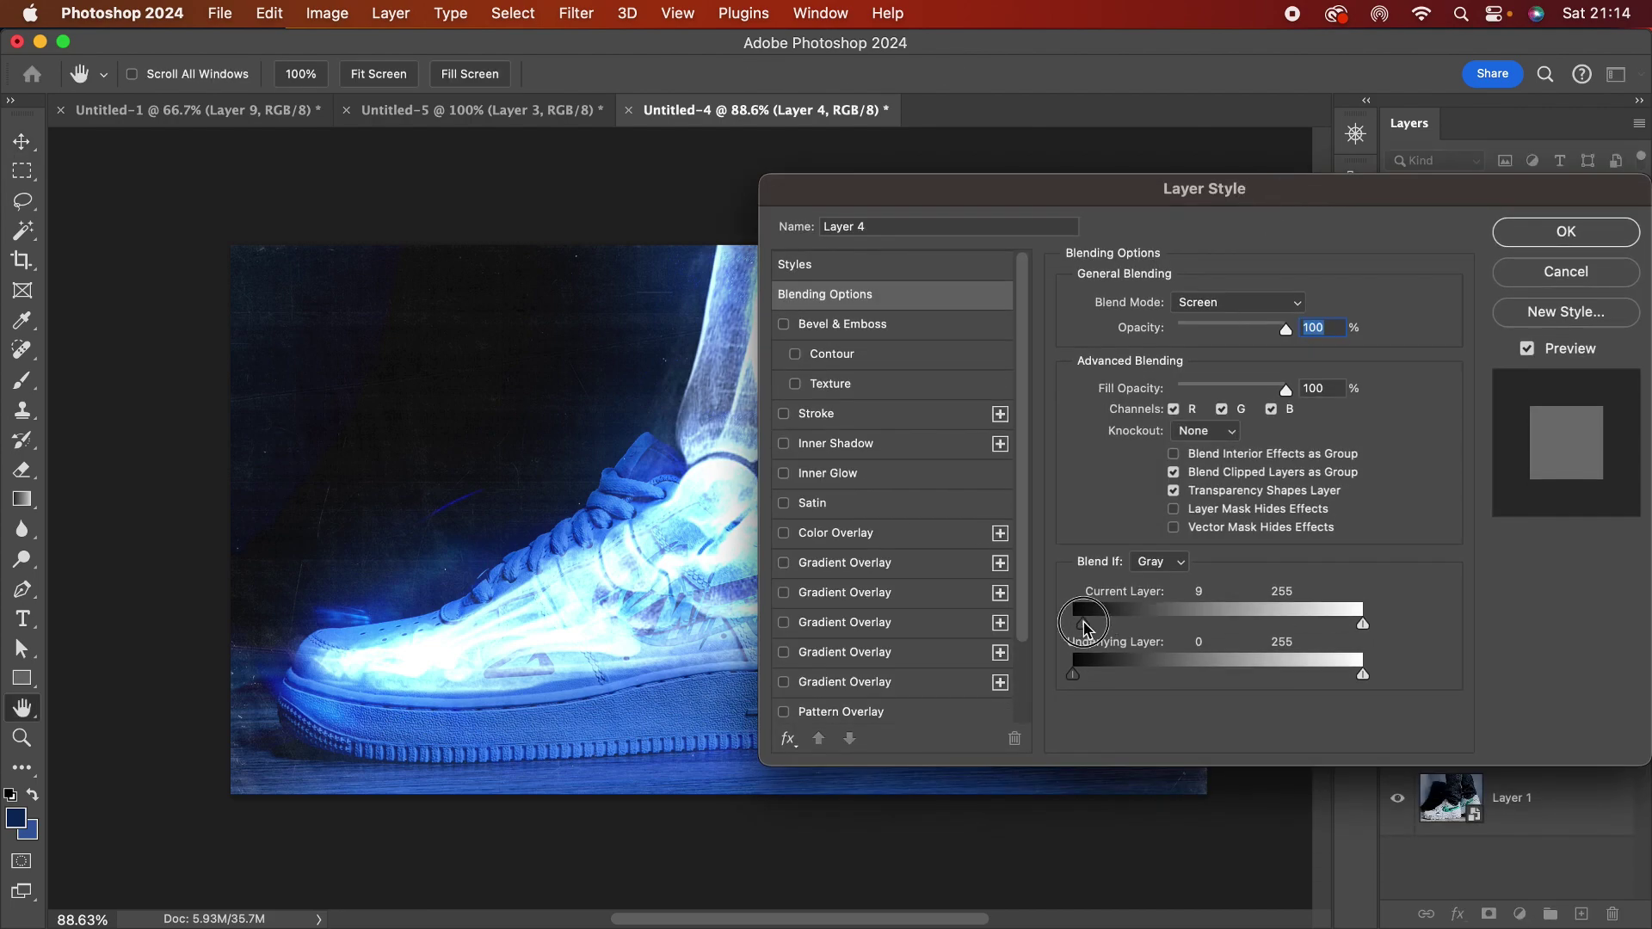
pyautogui.moveTo(1087, 628); pyautogui.dragTo(1098, 629)
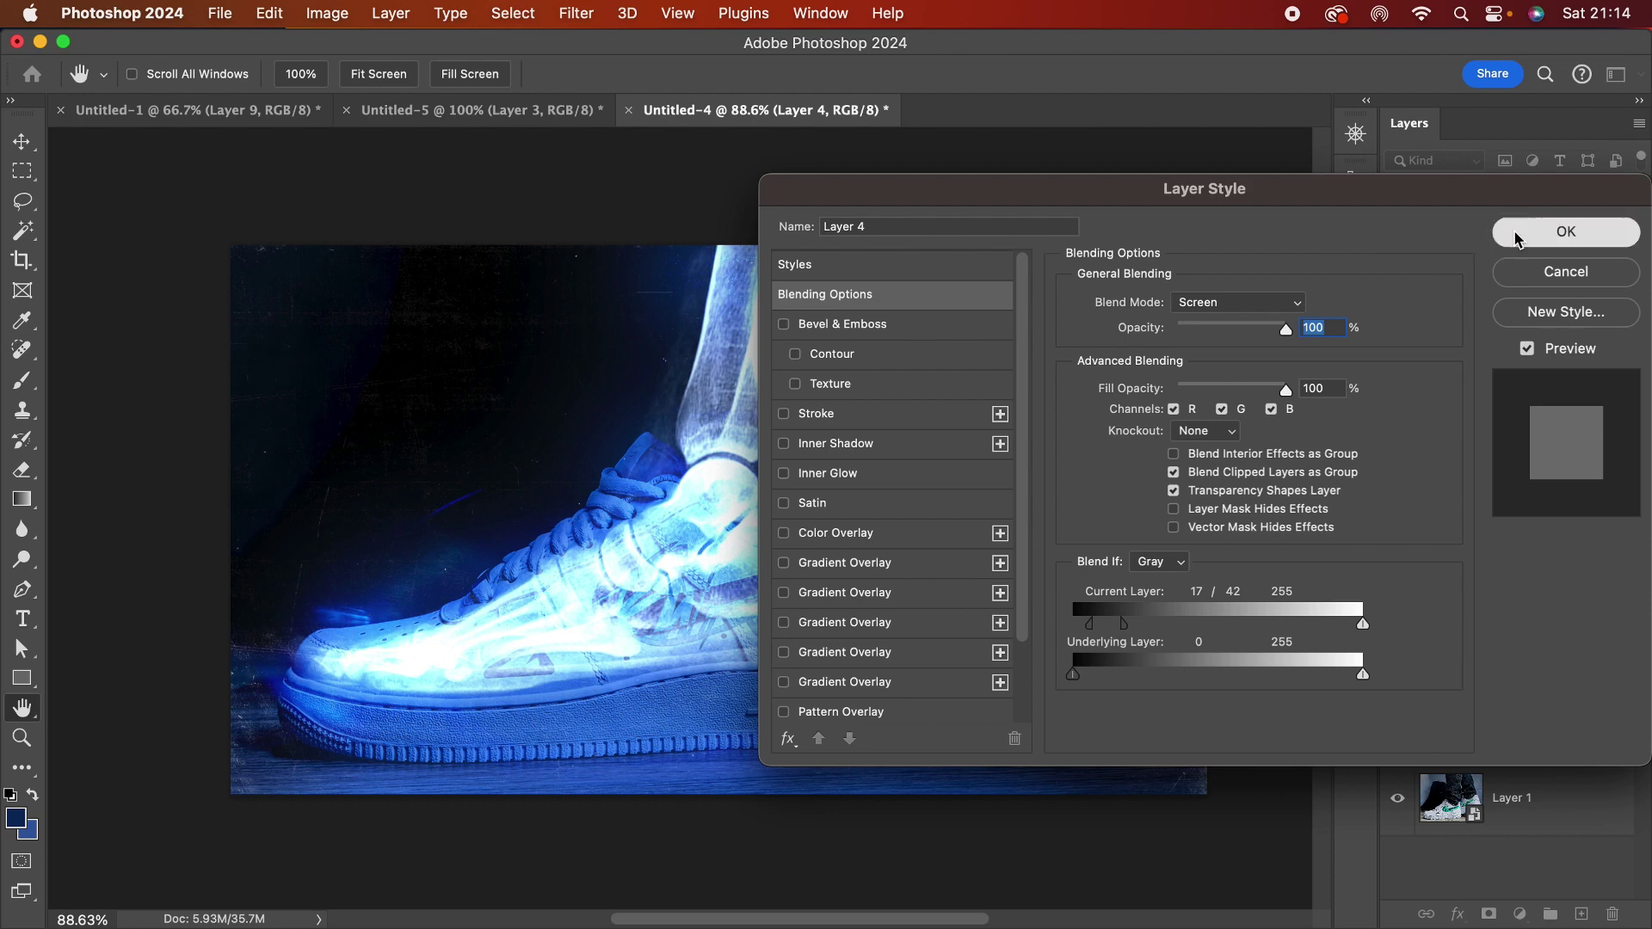
pyautogui.click(1547, 232)
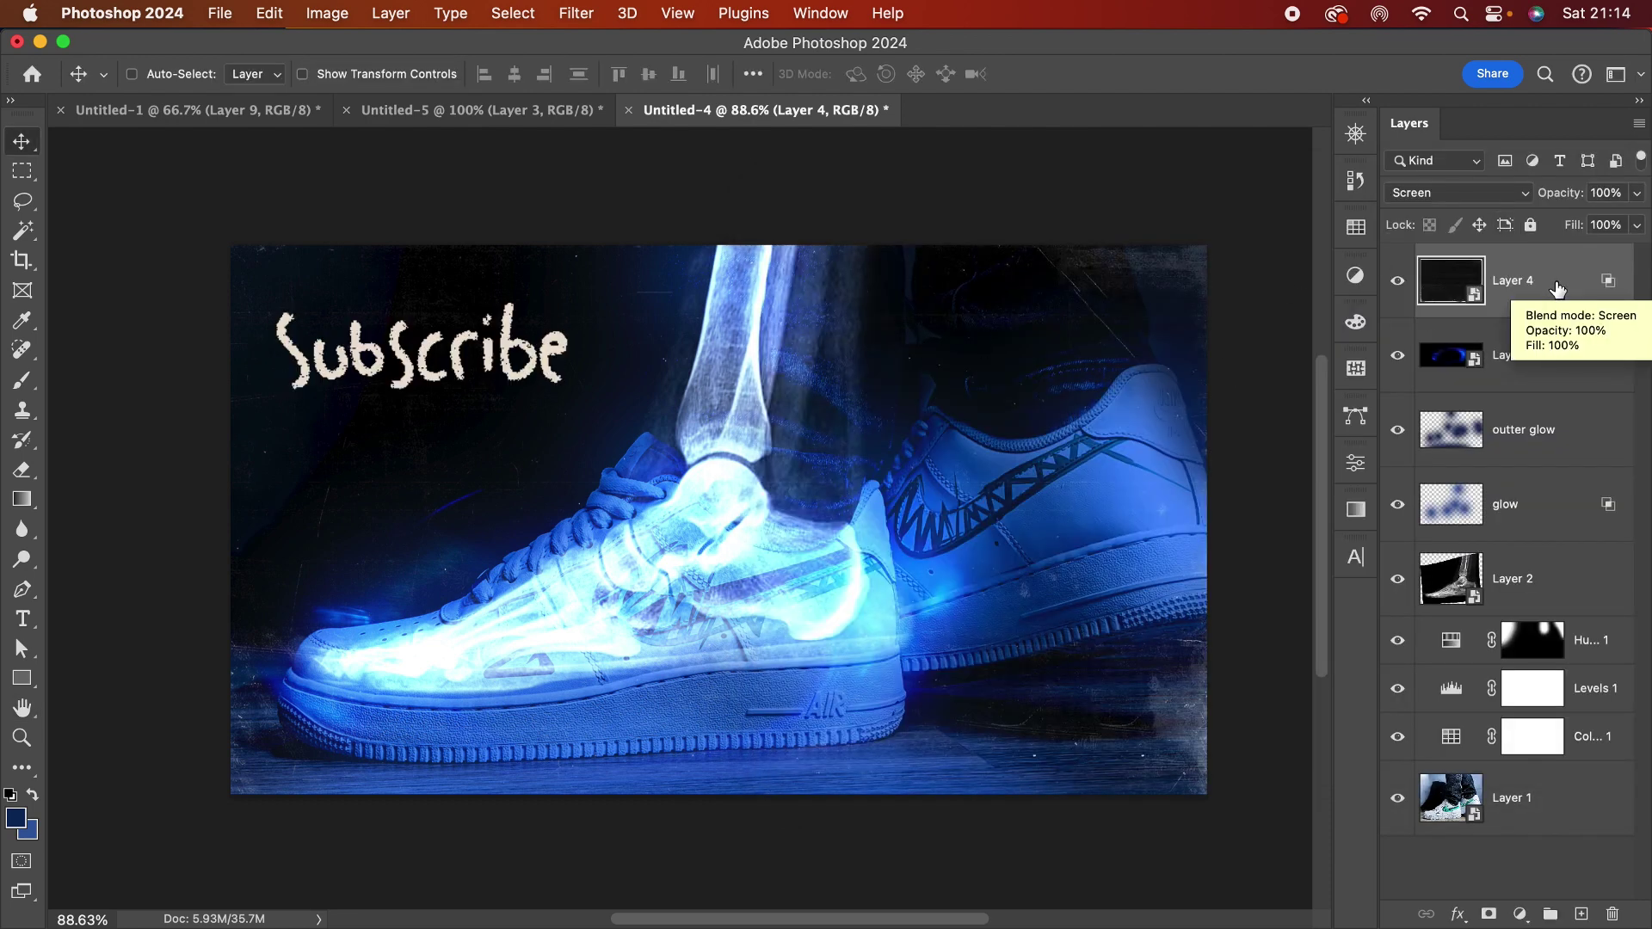
# Step: Copy the whole canvas merged, paste it as a new layer above the paper texture and convert it to a smart object
pyautogui.press('super')
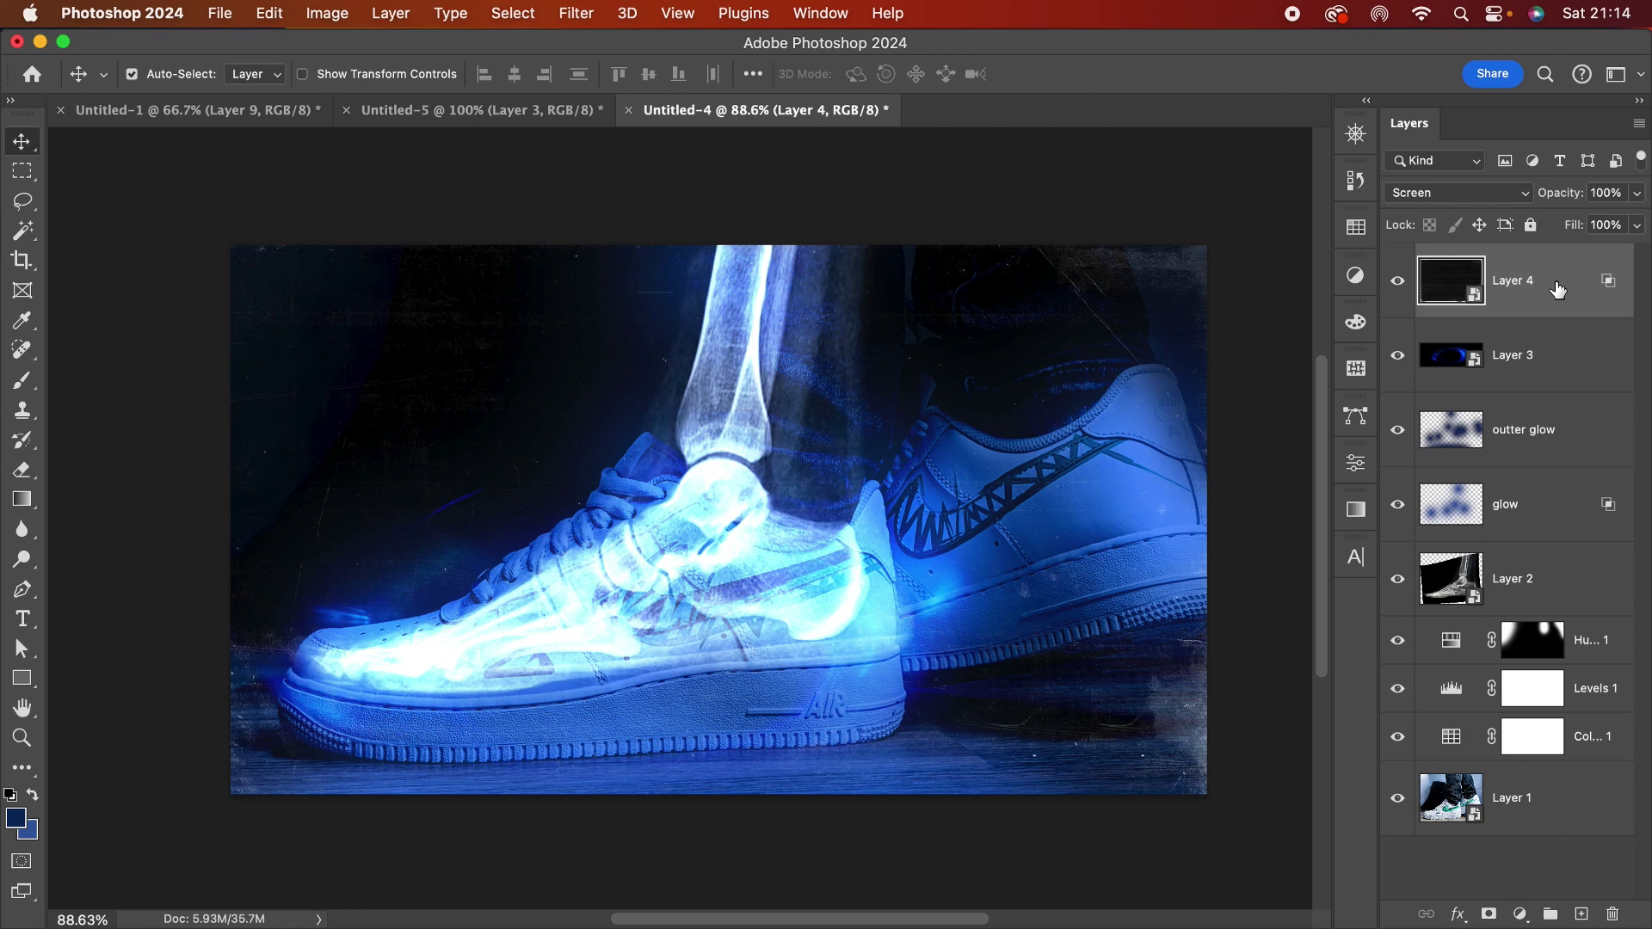
pyautogui.press('super+a')
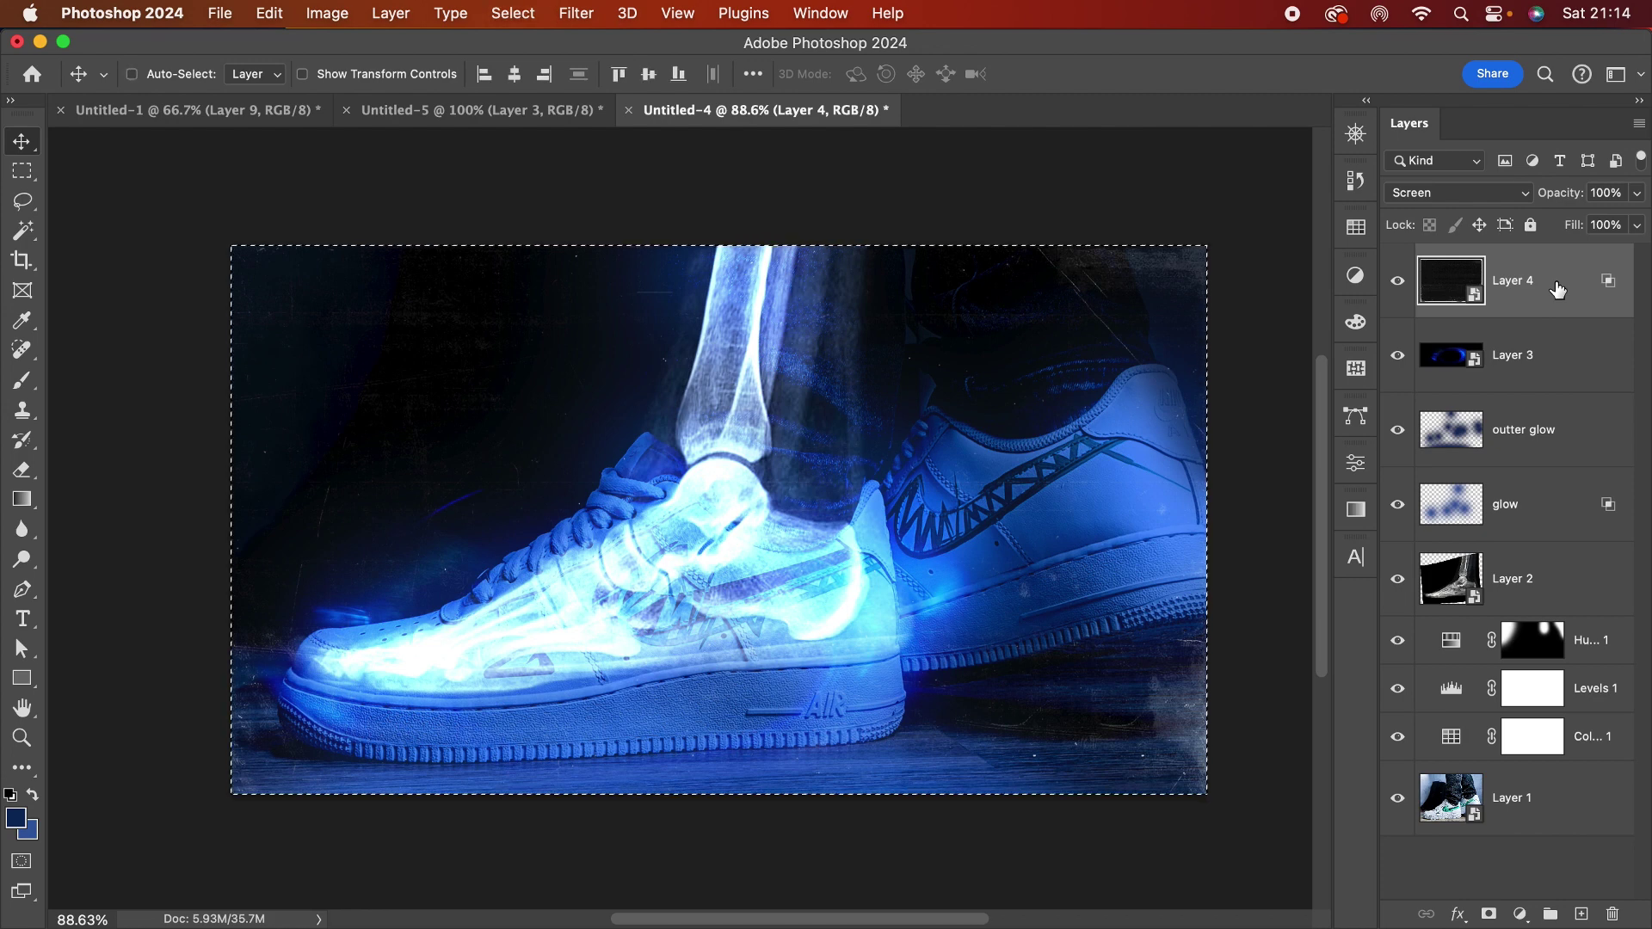
pyautogui.press('super')
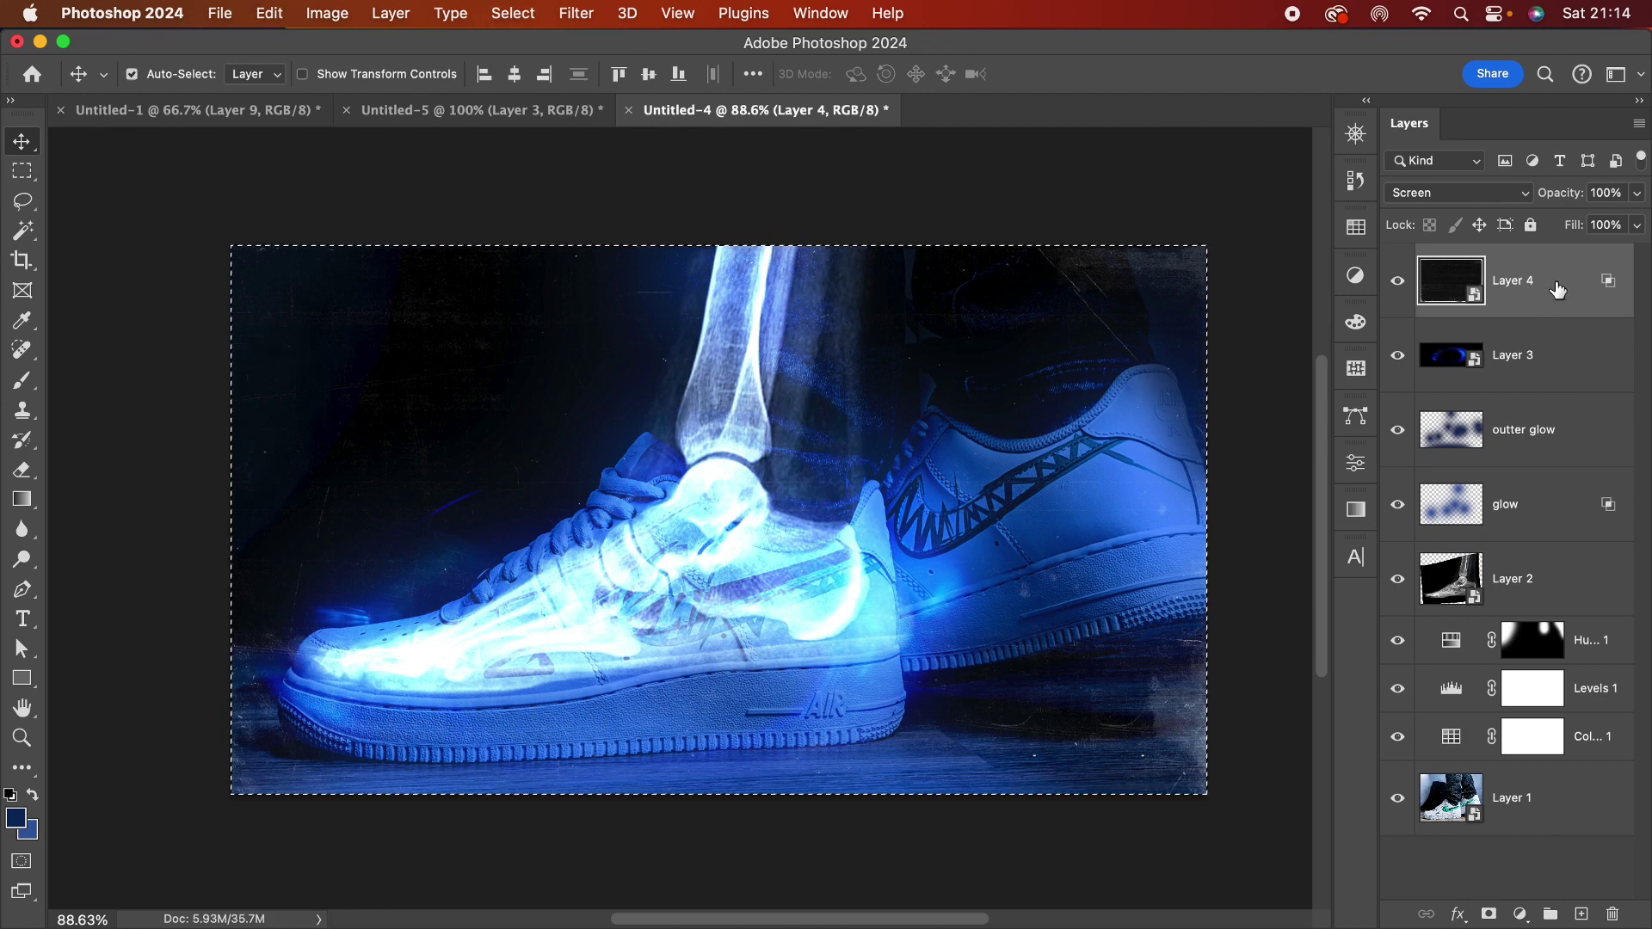
pyautogui.press('super+shift+c')
pyautogui.press('super+v')
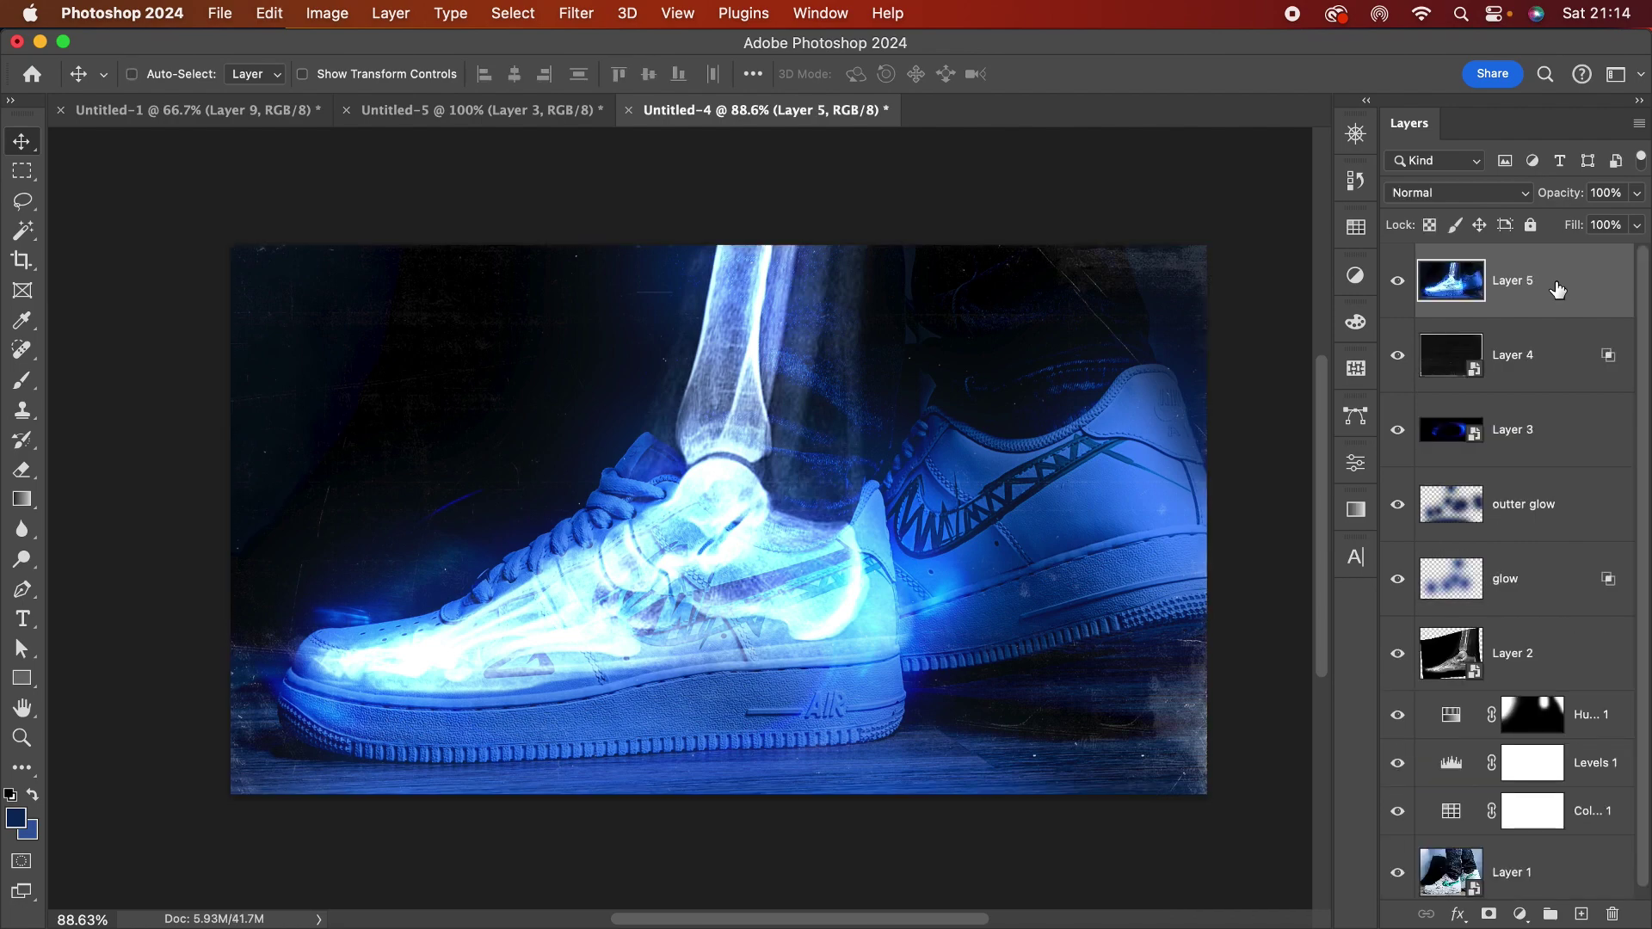
pyautogui.rightClick(1558, 290)
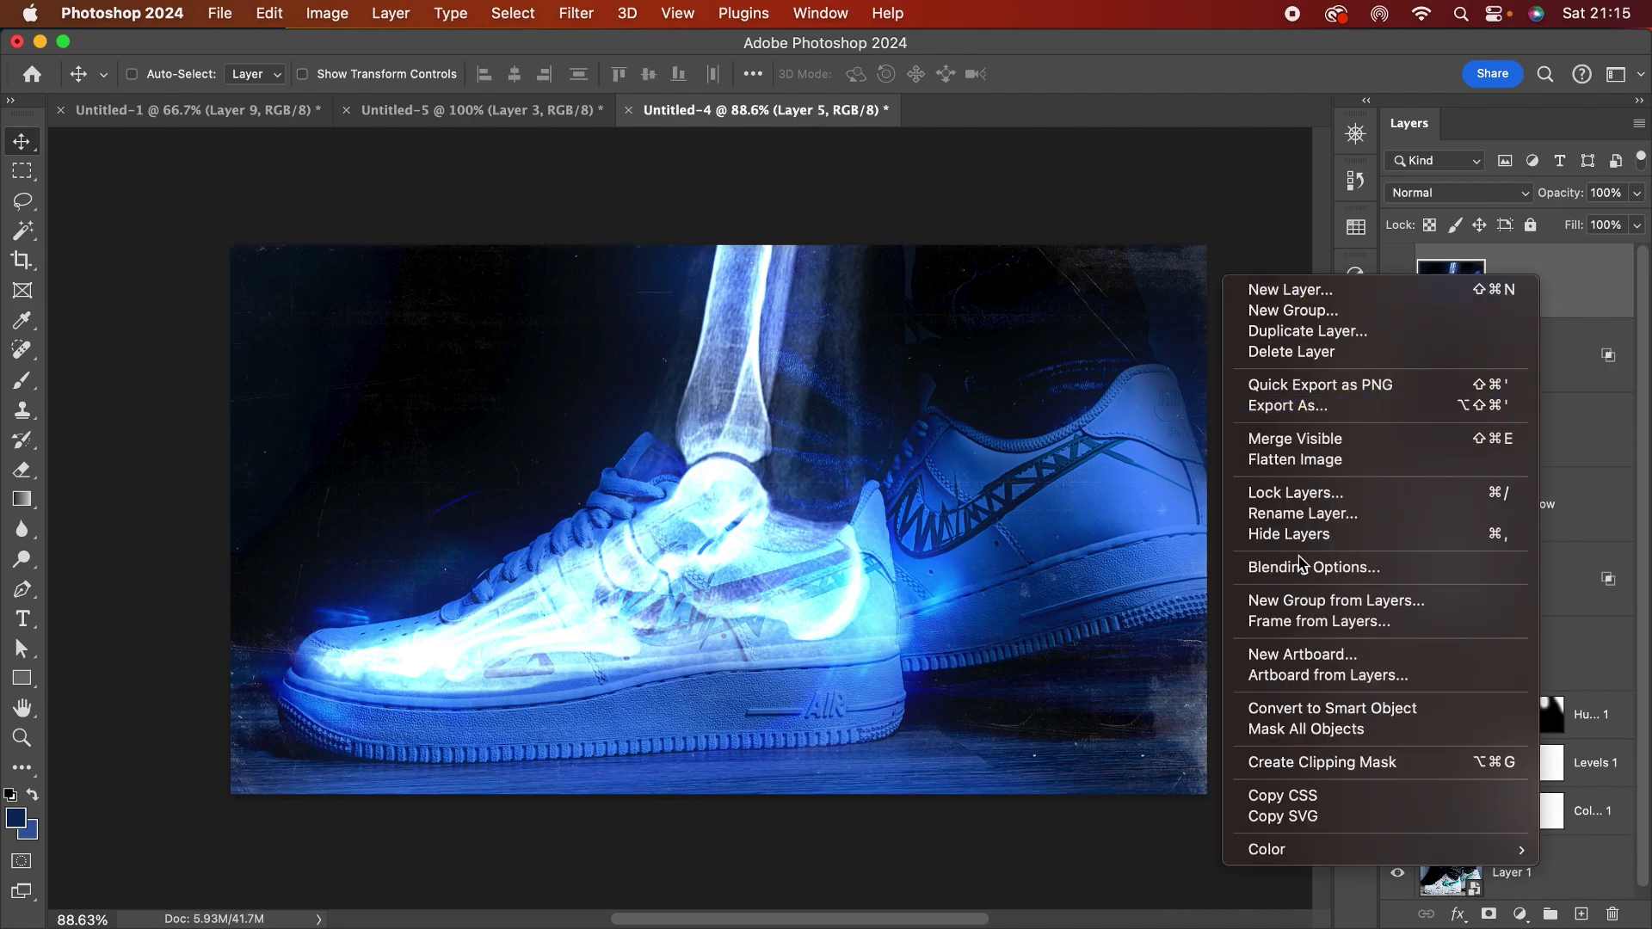
pyautogui.click(1330, 709)
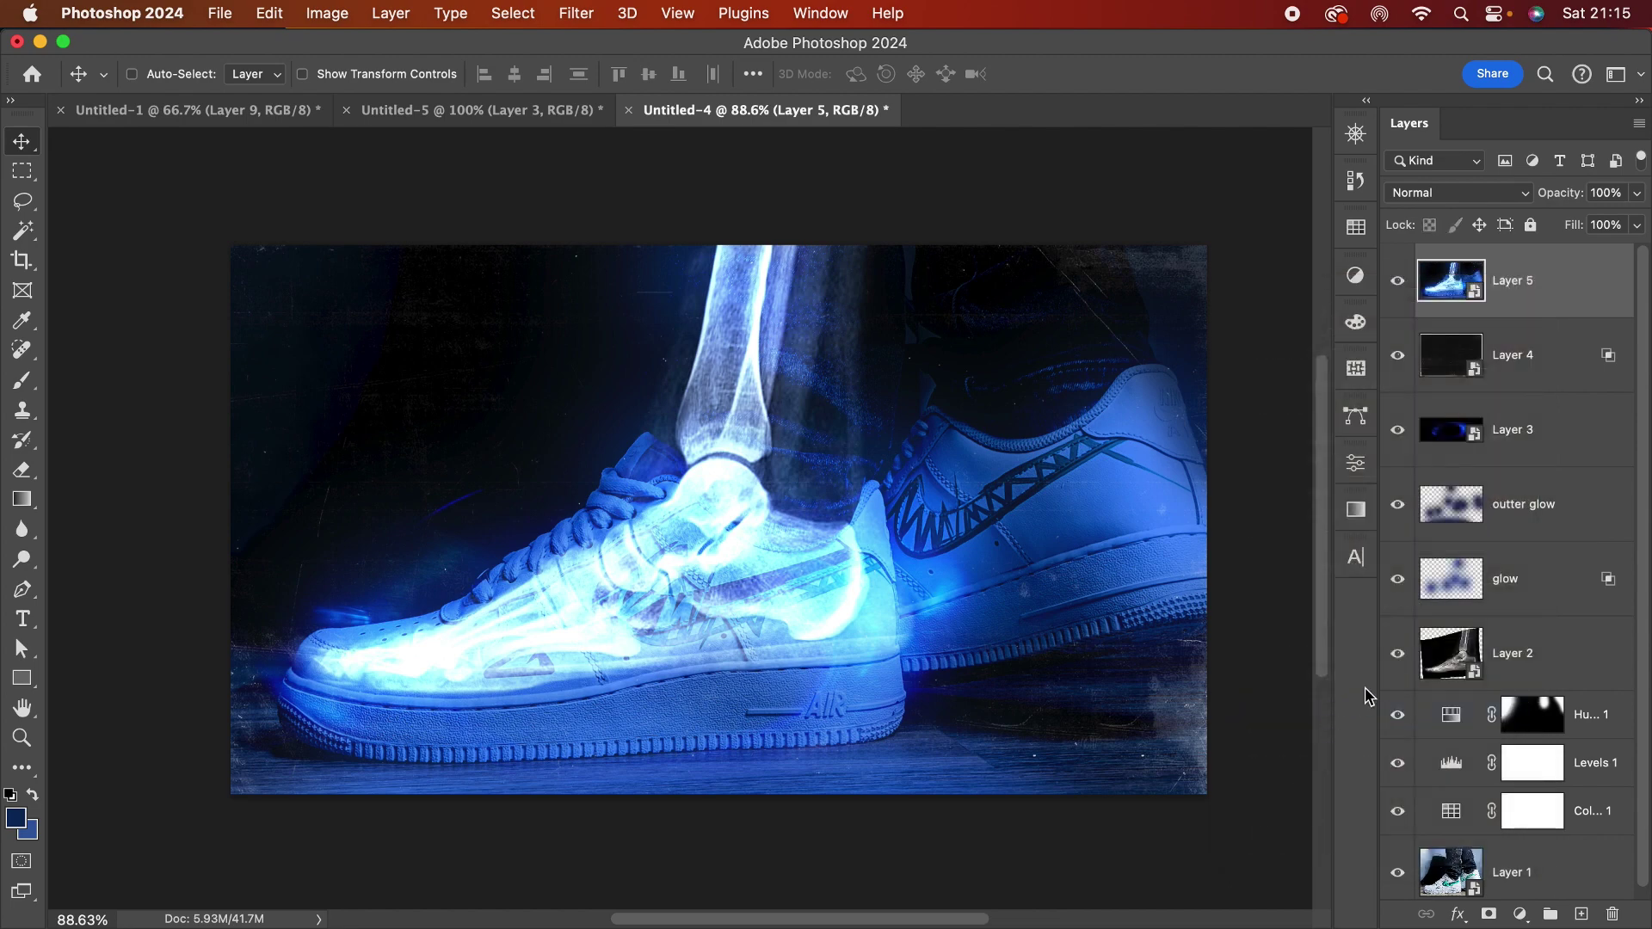
# Step: Apply a Camera Raw filter to the merged layer with Grain 40, Texture +22, Clarity +6 and Dehaze +17
pyautogui.click(577, 13)
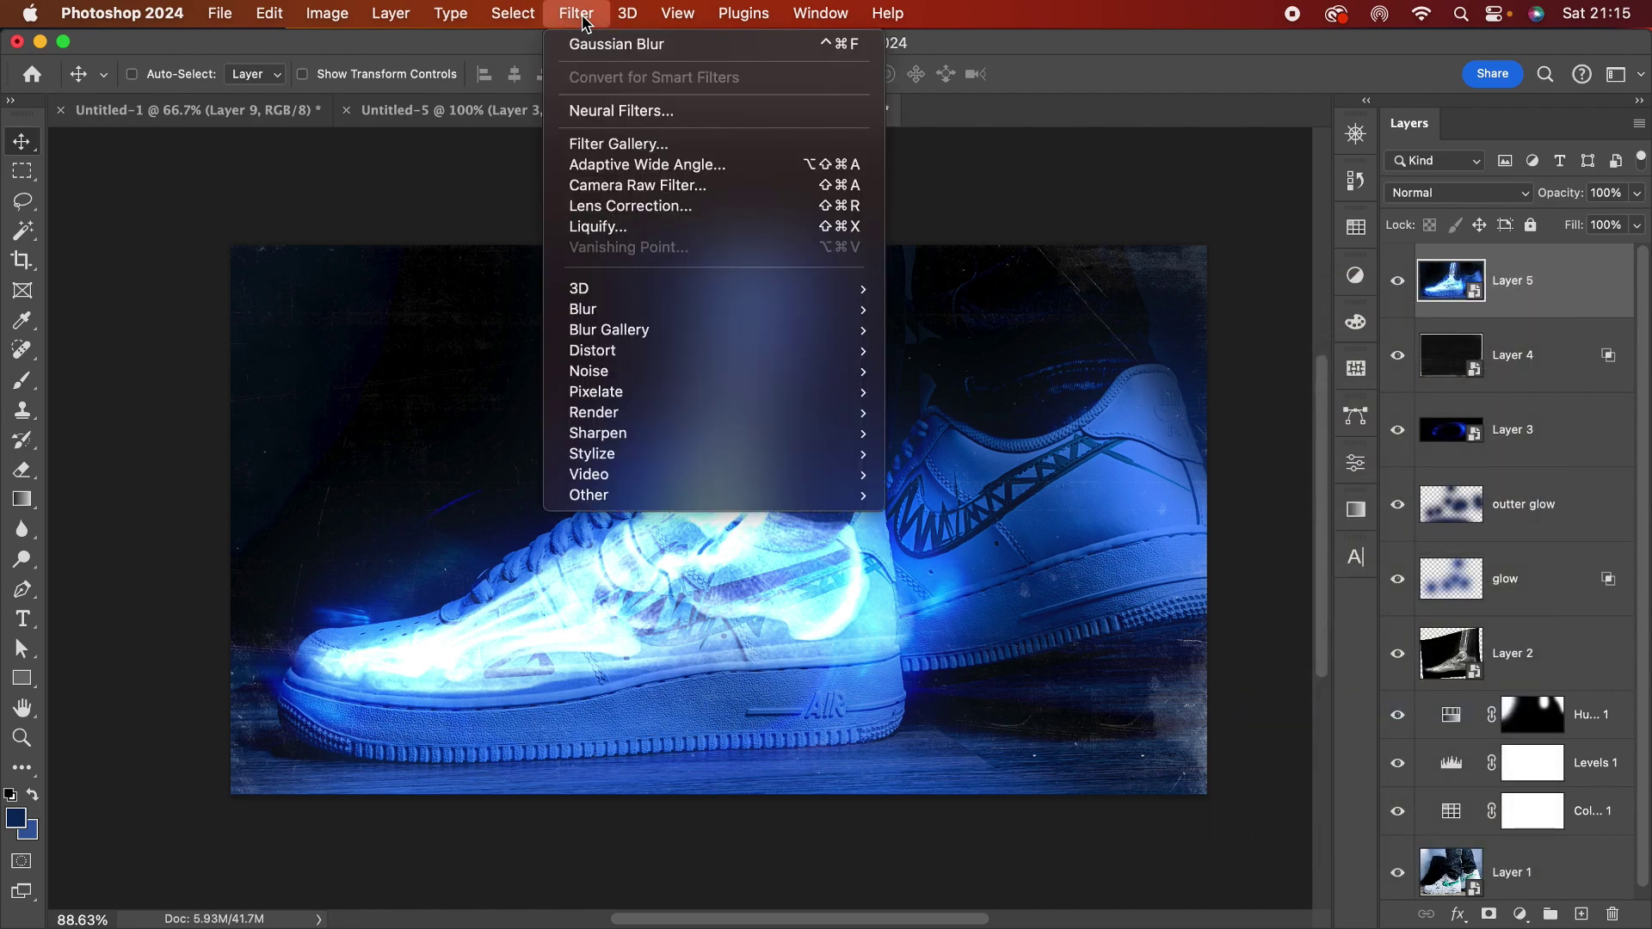
pyautogui.click(622, 187)
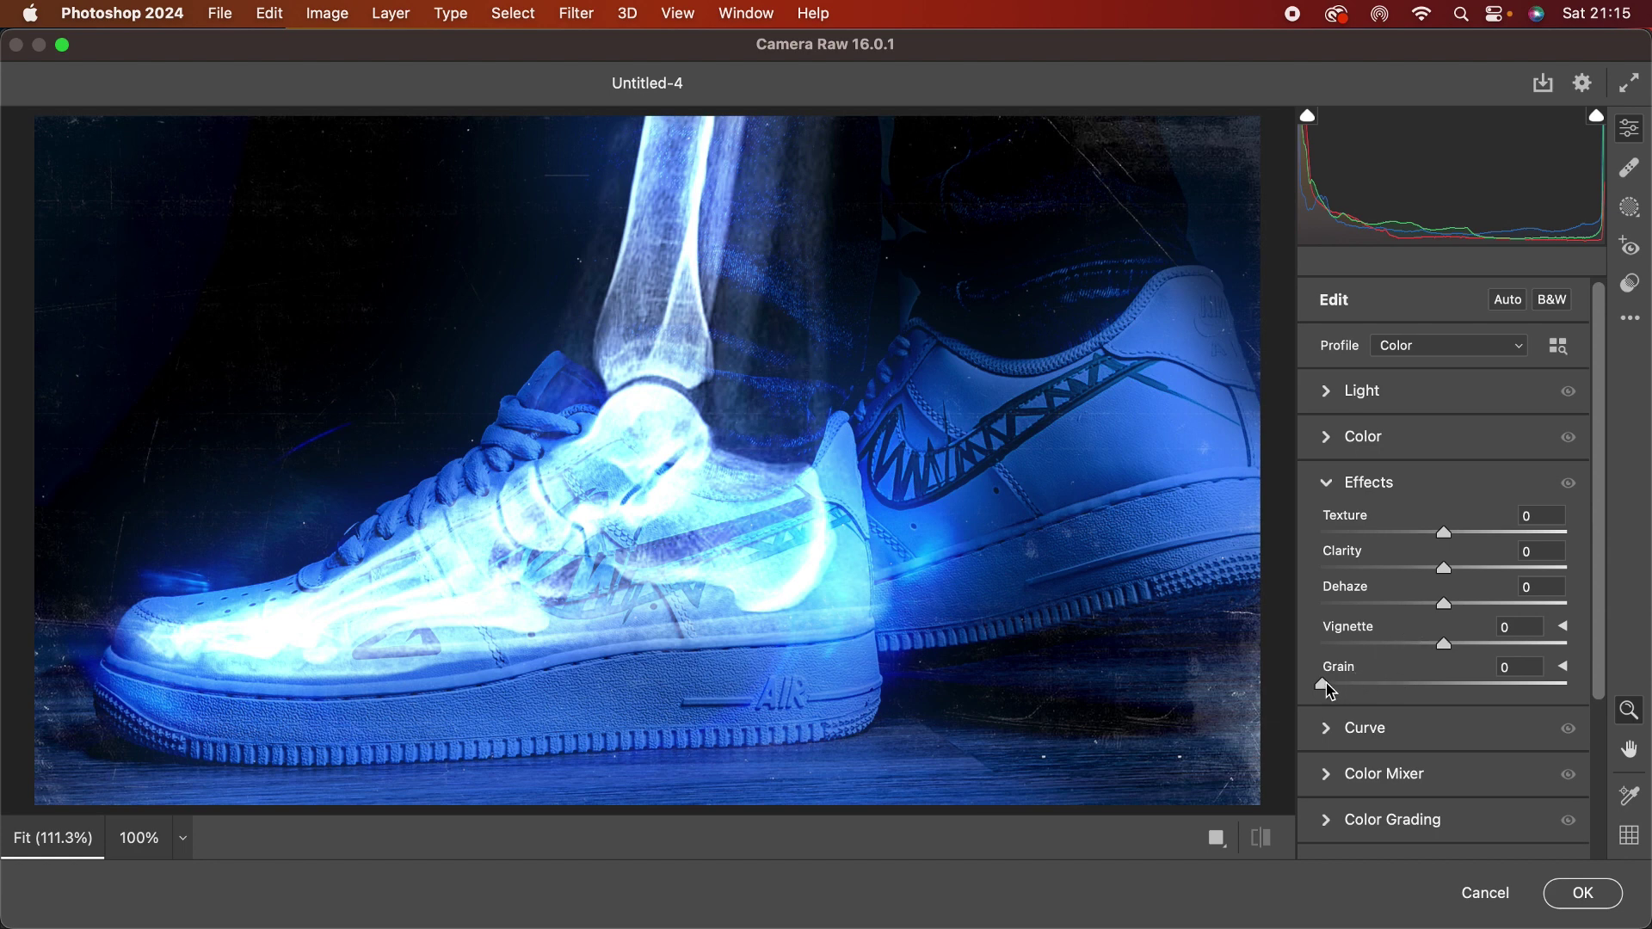
pyautogui.moveTo(1331, 691); pyautogui.dragTo(1419, 688)
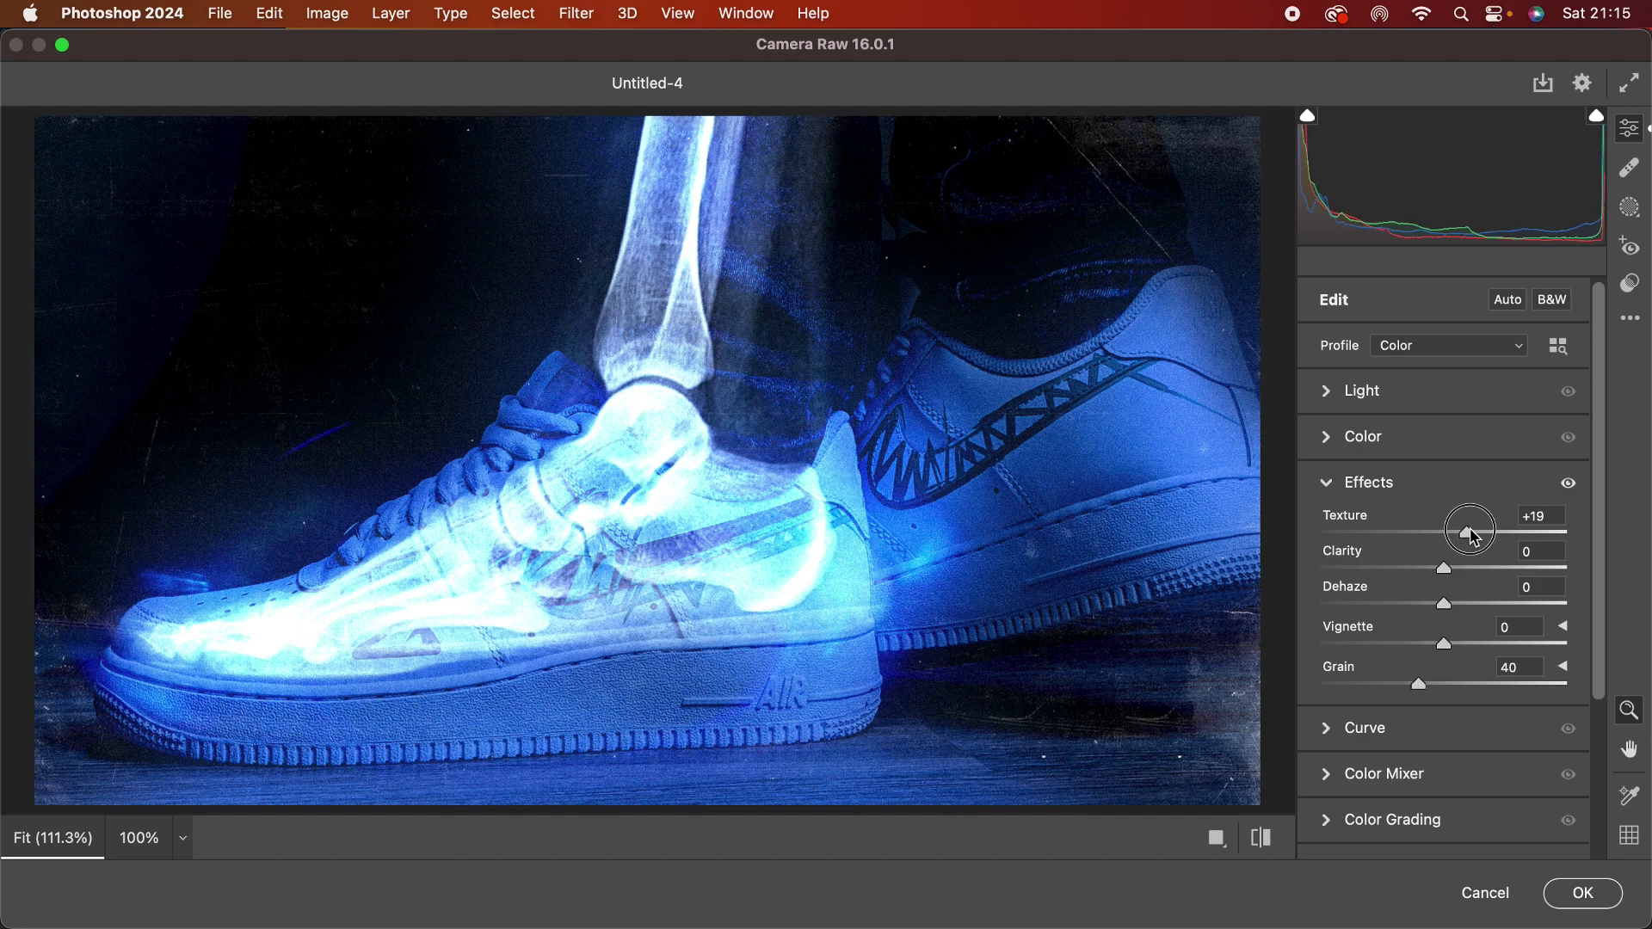
pyautogui.moveTo(1475, 539); pyautogui.dragTo(1480, 540)
pyautogui.moveTo(1449, 612); pyautogui.dragTo(1460, 571)
pyautogui.moveTo(1437, 572); pyautogui.dragTo(1451, 570)
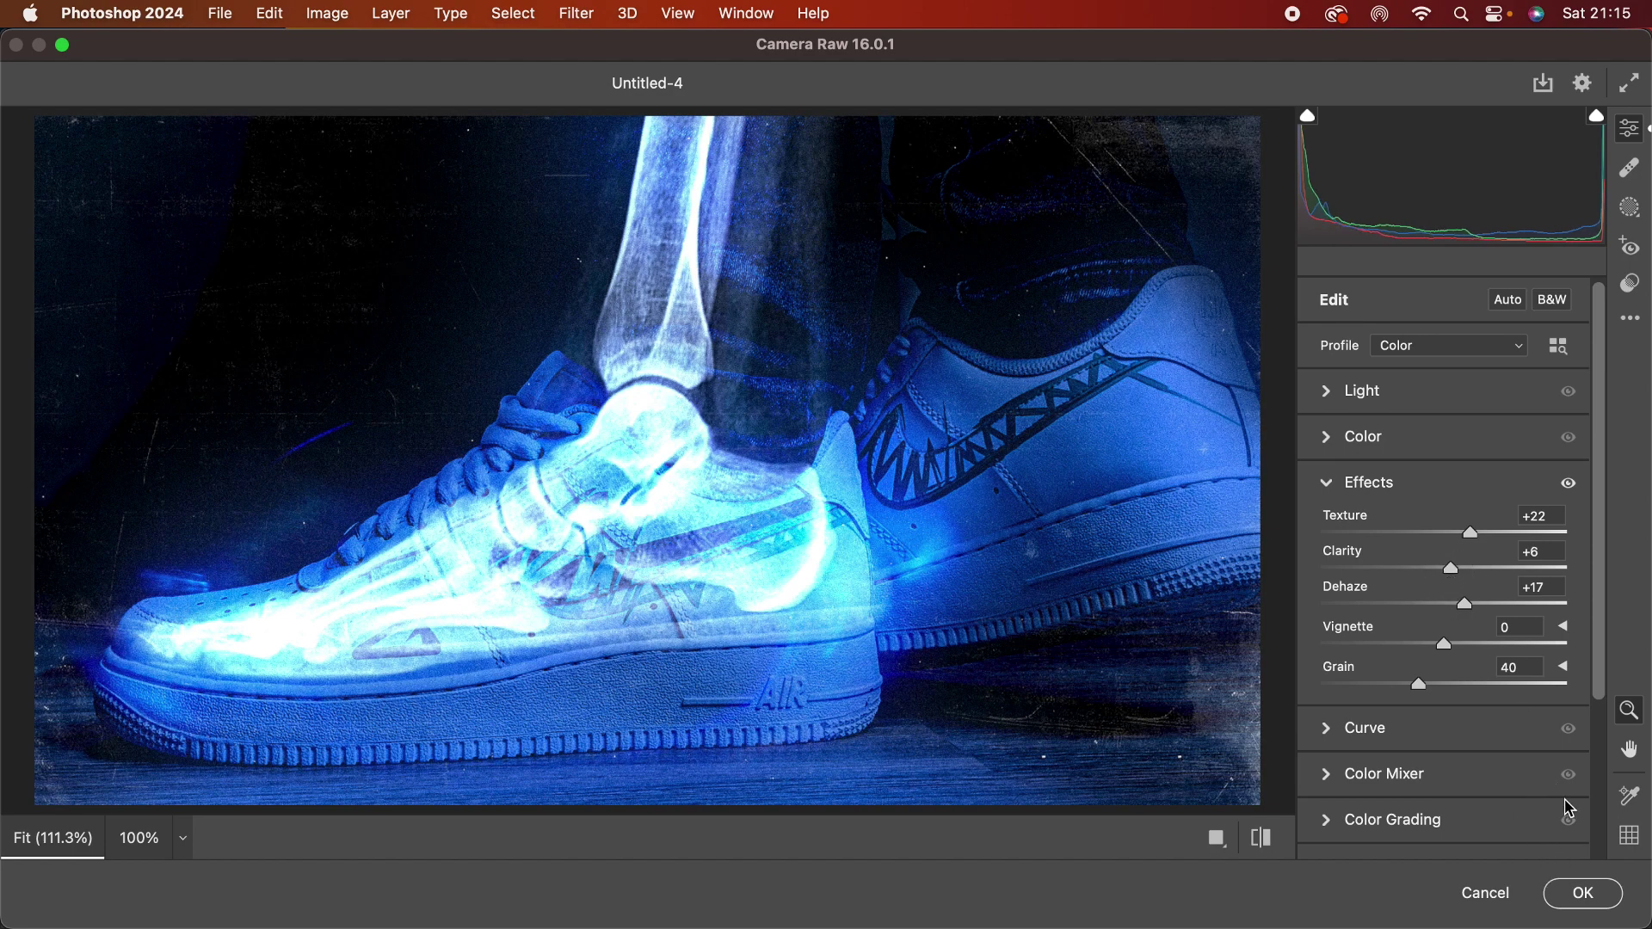
pyautogui.click(1580, 894)
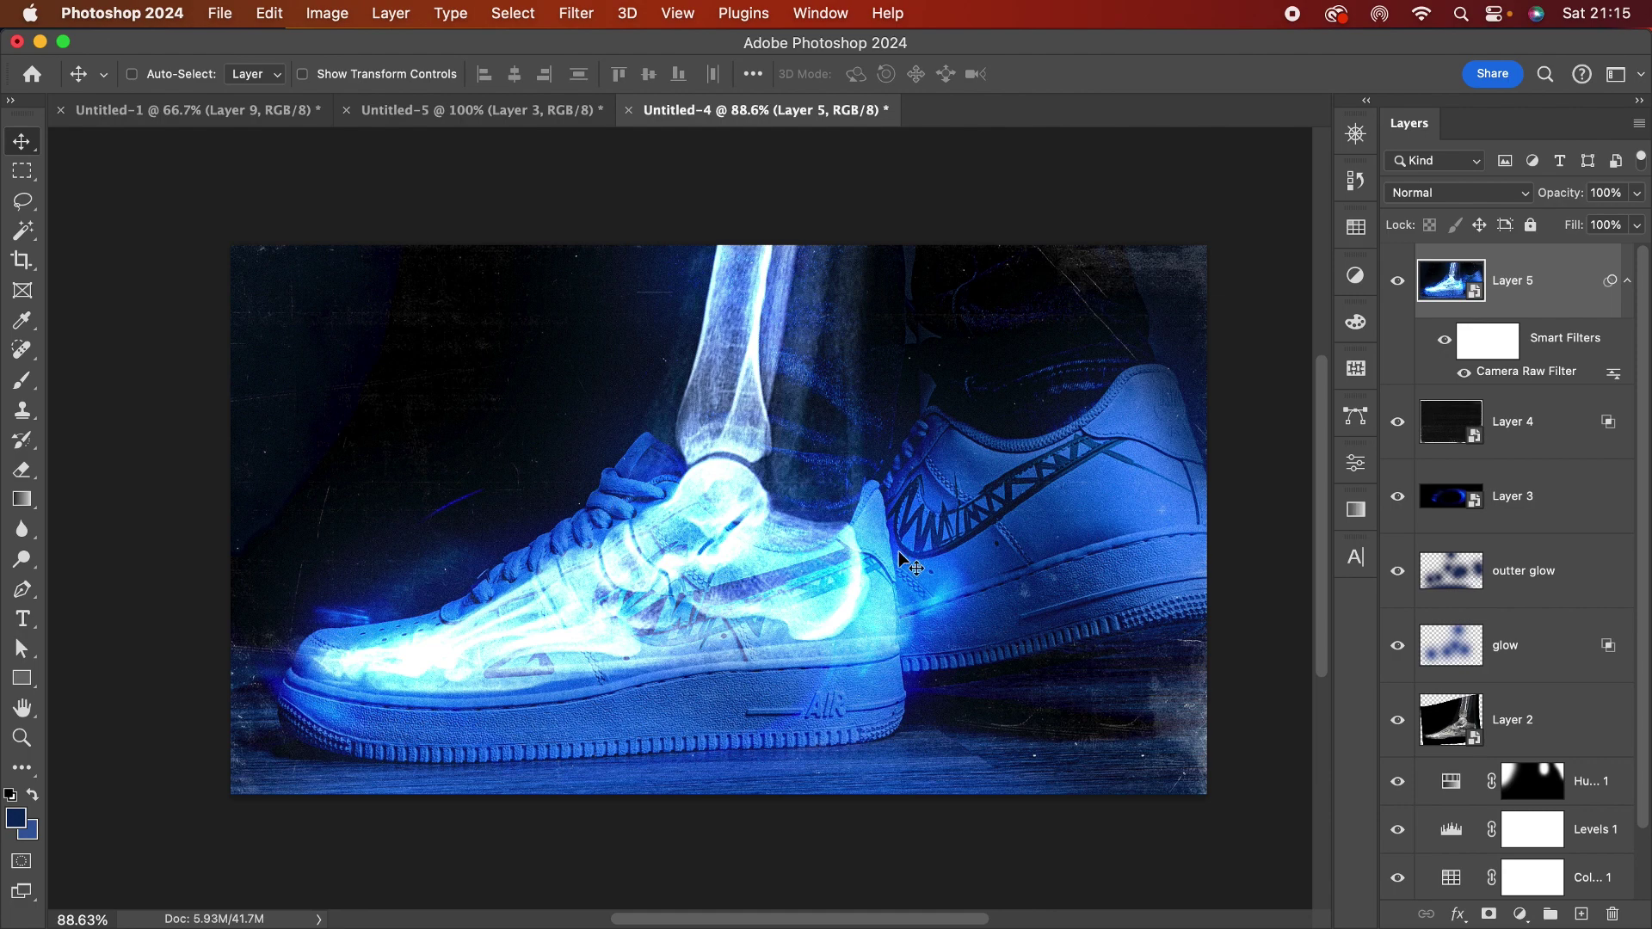
# Step: Show only the original sneaker photo layer for a before-and-after comparison, and restore the visibility of all layers
pyautogui.scroll(-2, 1477, 686)
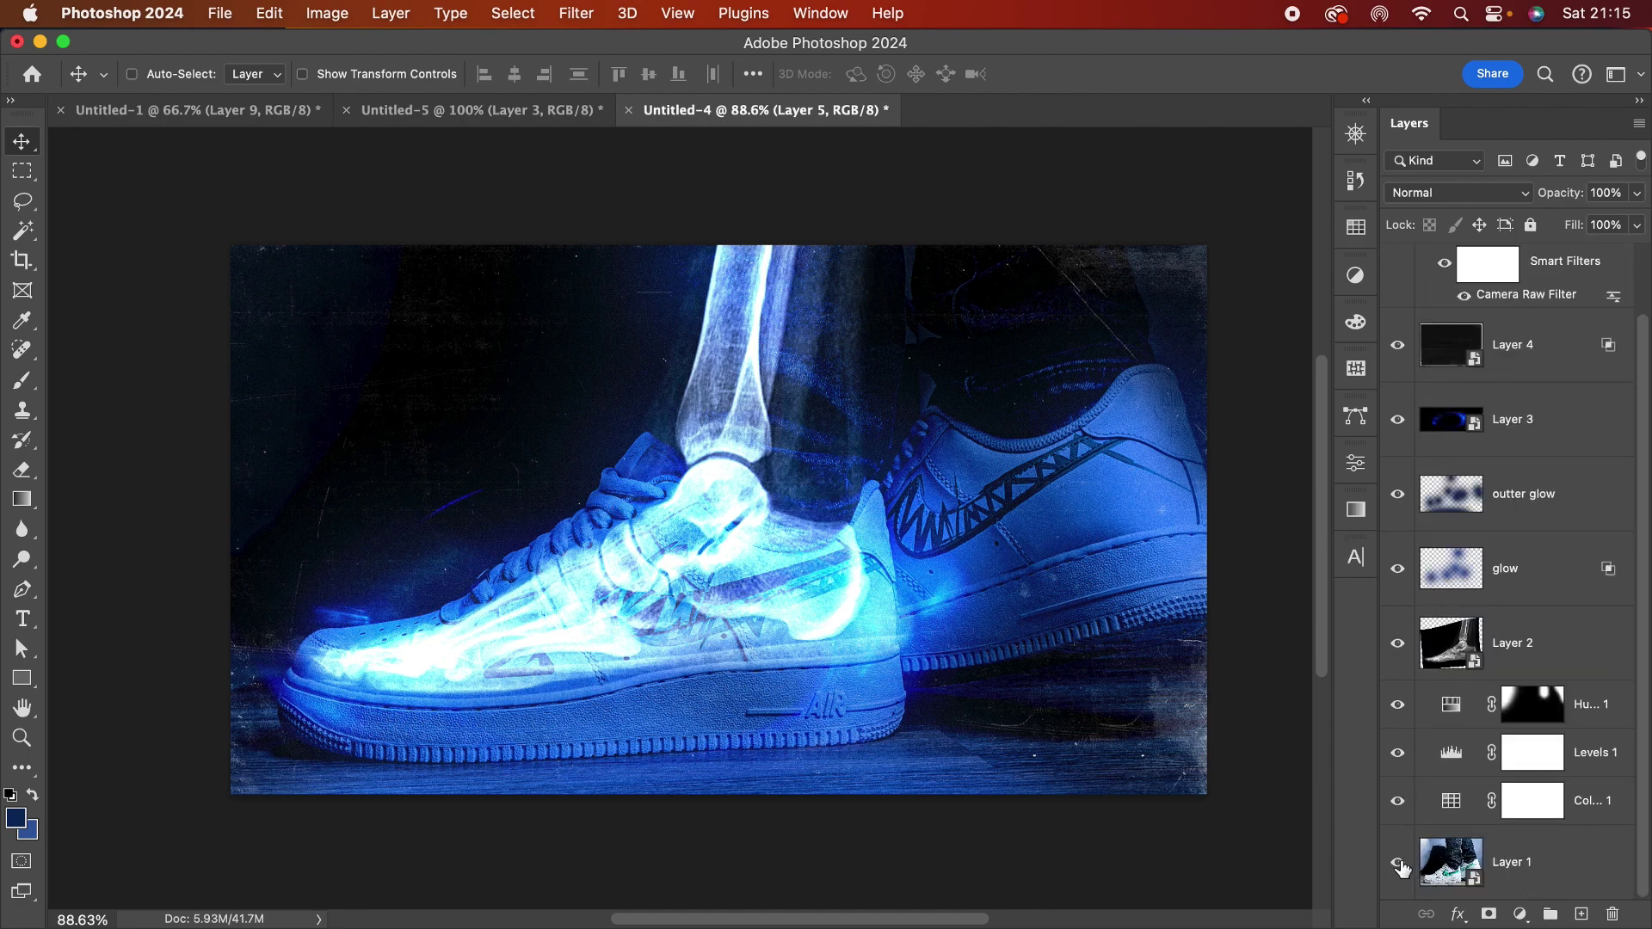
pyautogui.keyDown('alt'); pyautogui.click(1398, 863); pyautogui.keyUp('alt')
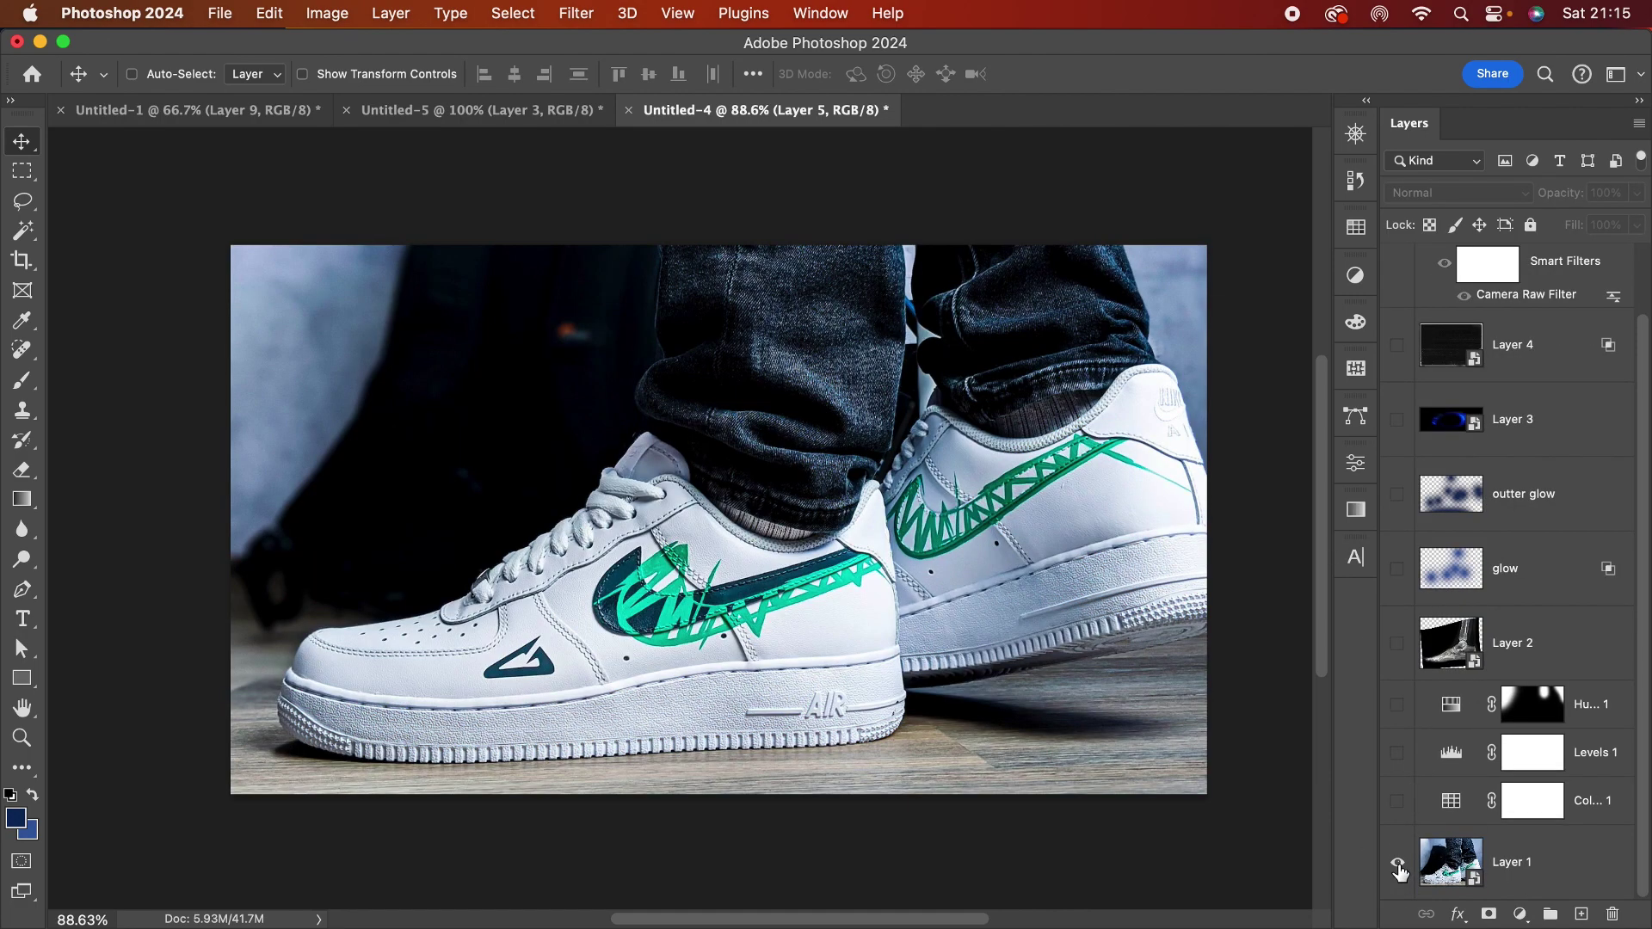
pyautogui.keyDown('alt'); pyautogui.click(1398, 863); pyautogui.keyUp('alt')
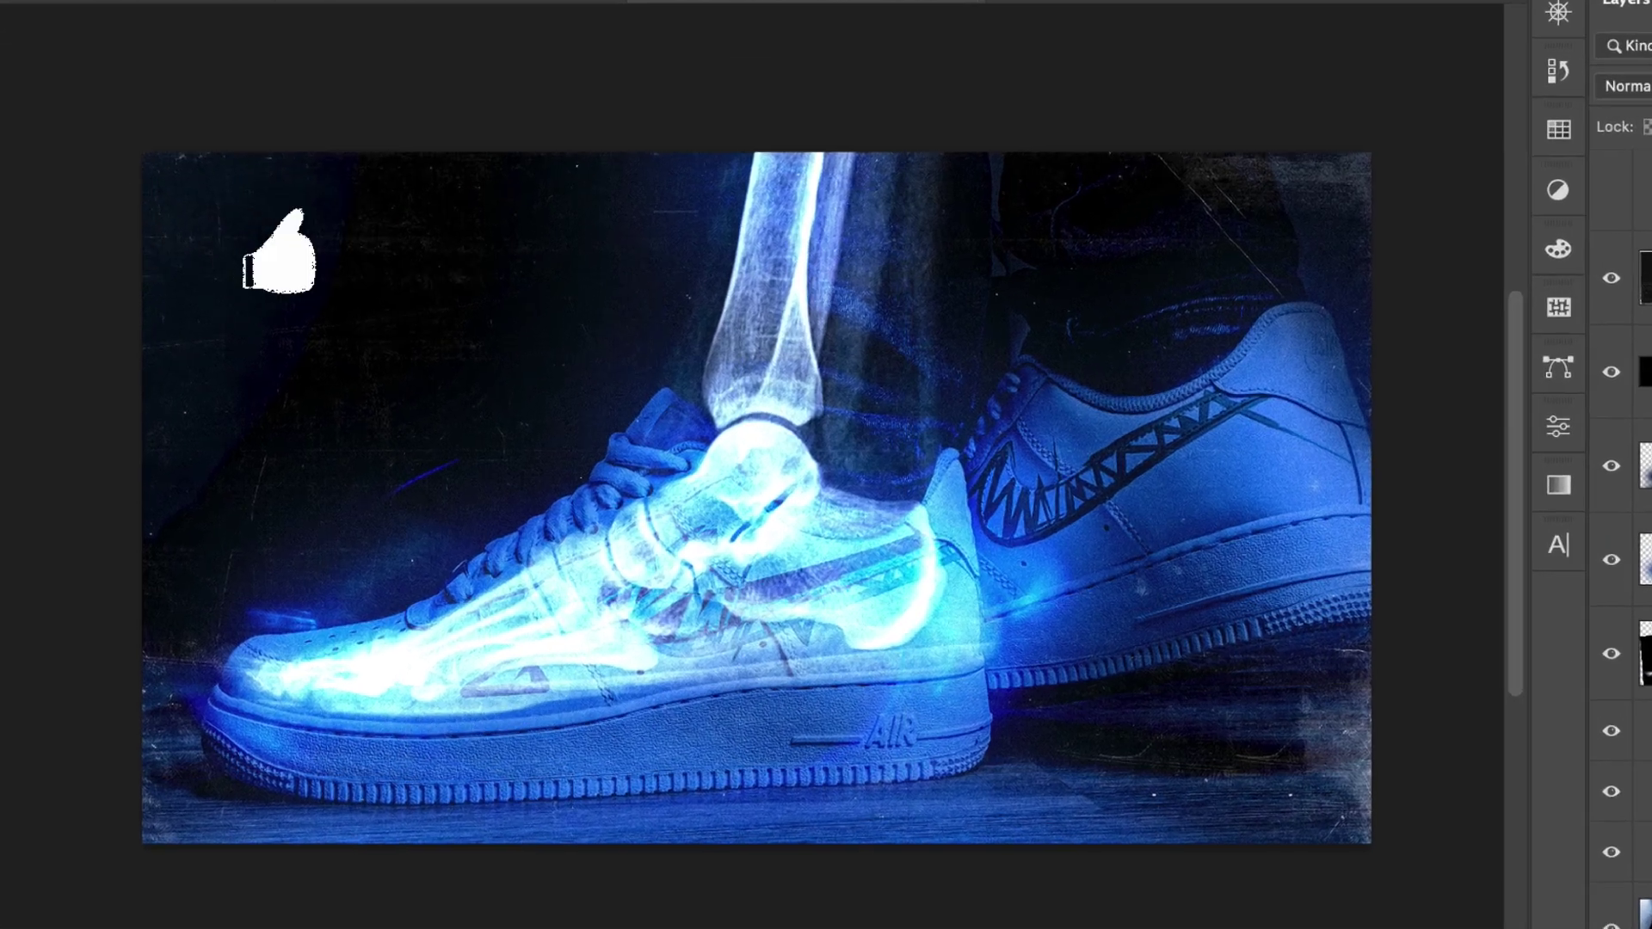